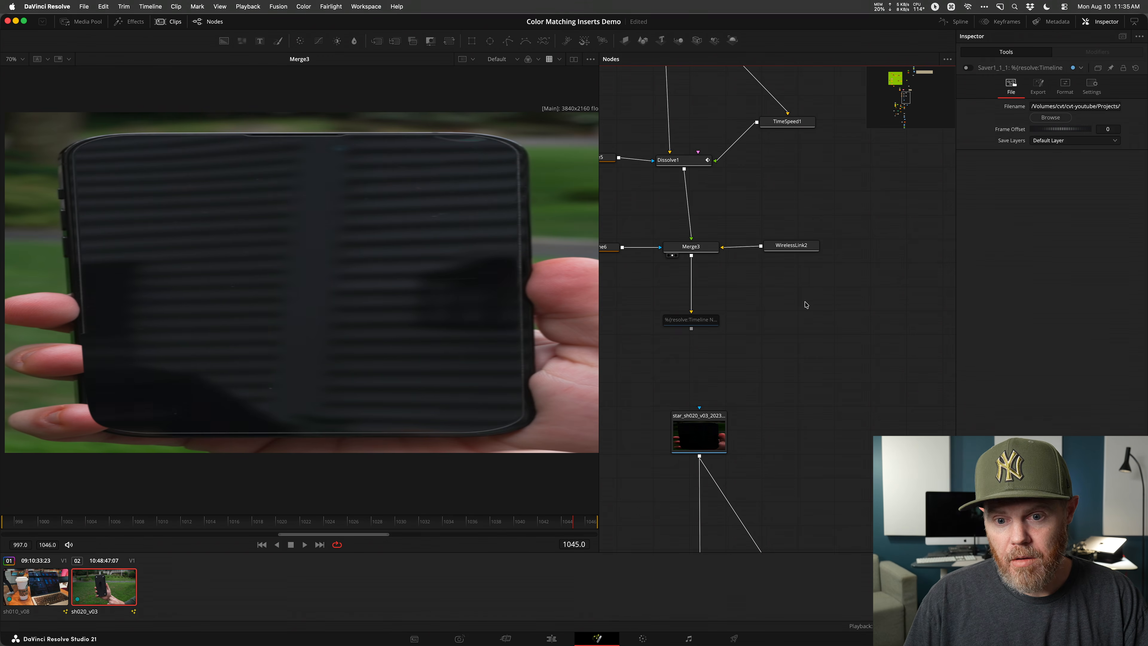
Add a Saver node in the empty area beside Merge3 and connect Merge3's output to it.
{"action": "left_click", "coordinate": [805, 304]}
{"action": "key", "text": "shift+space"}
{"action": "type", "text": "sav"}
{"action": "key", "text": "Return"}
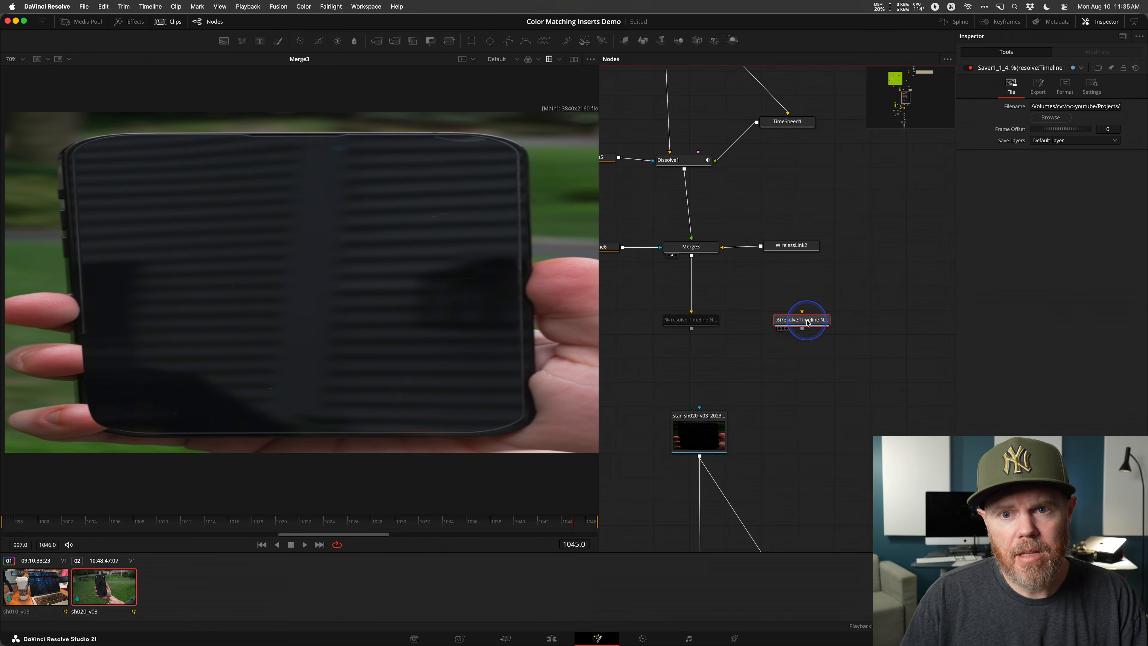
{"action": "left_click_drag", "start_coordinate": [691, 256], "coordinate": [774, 322]}
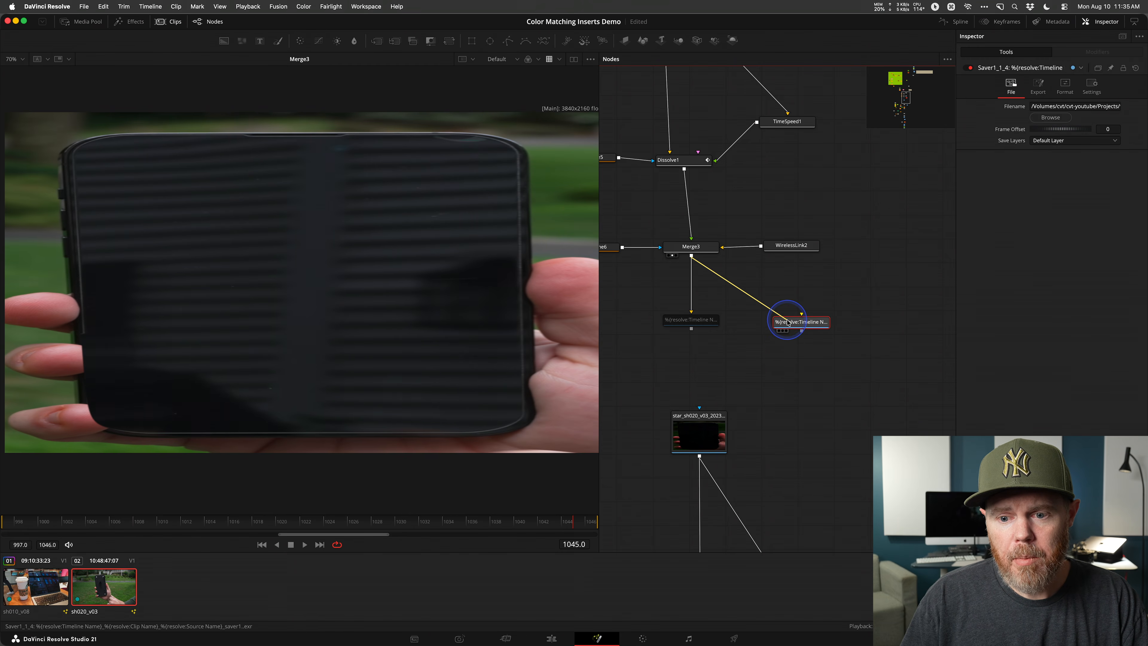
Replace the new Saver's filename with the metadata variable %{resolve:Project Name}.
{"action": "left_click", "coordinate": [1065, 107]}
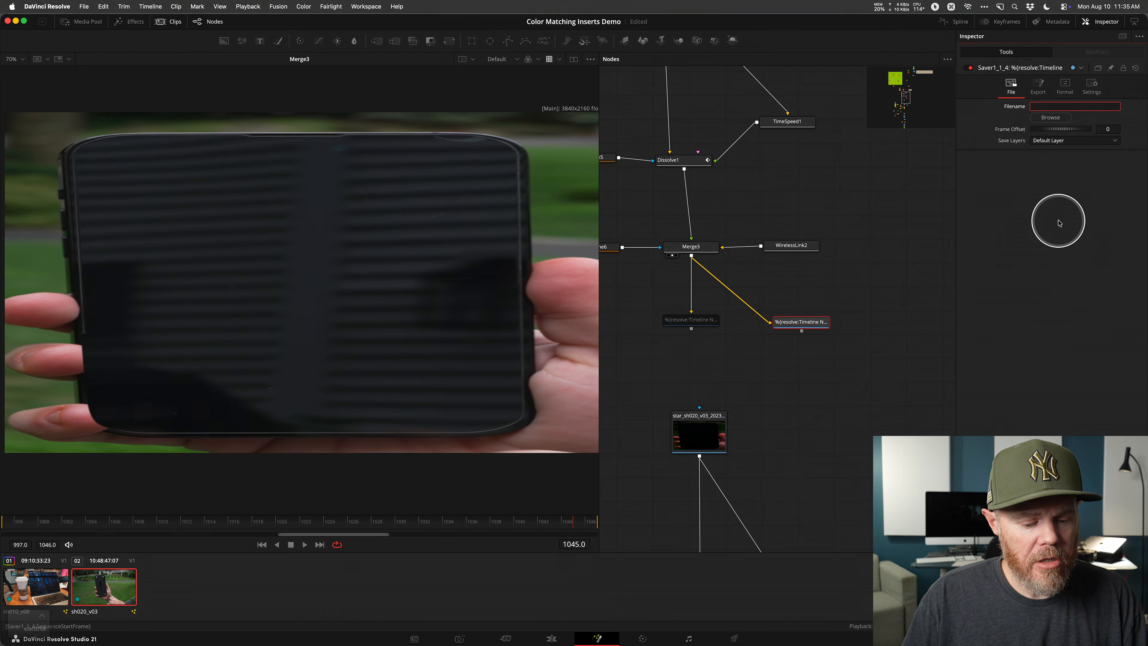
{"action": "type", "text": "%"}
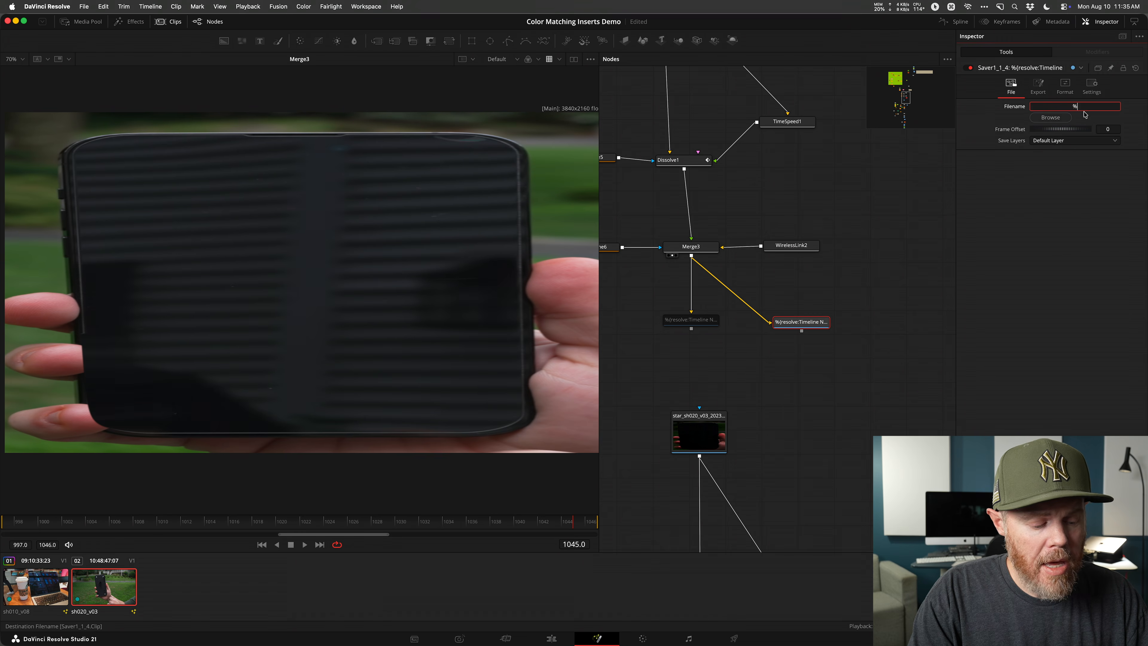
{"action": "type", "text": "{"}
{"action": "left_click", "coordinate": [1089, 119]}
{"action": "key", "text": "ctrl"}
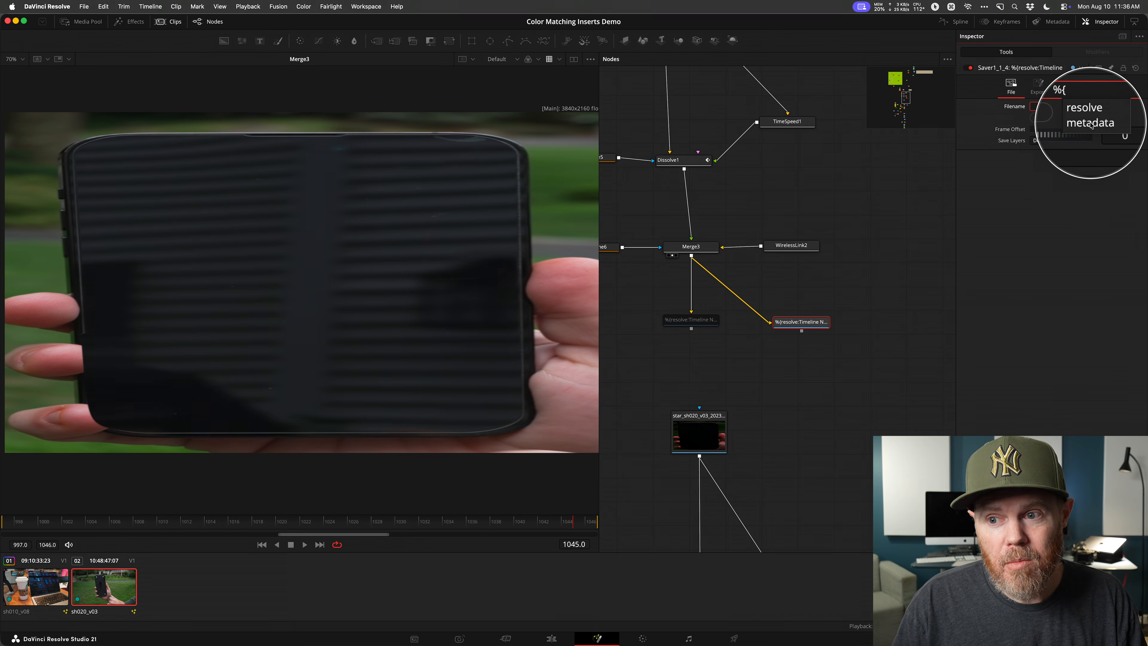
{"action": "key", "text": "Return"}
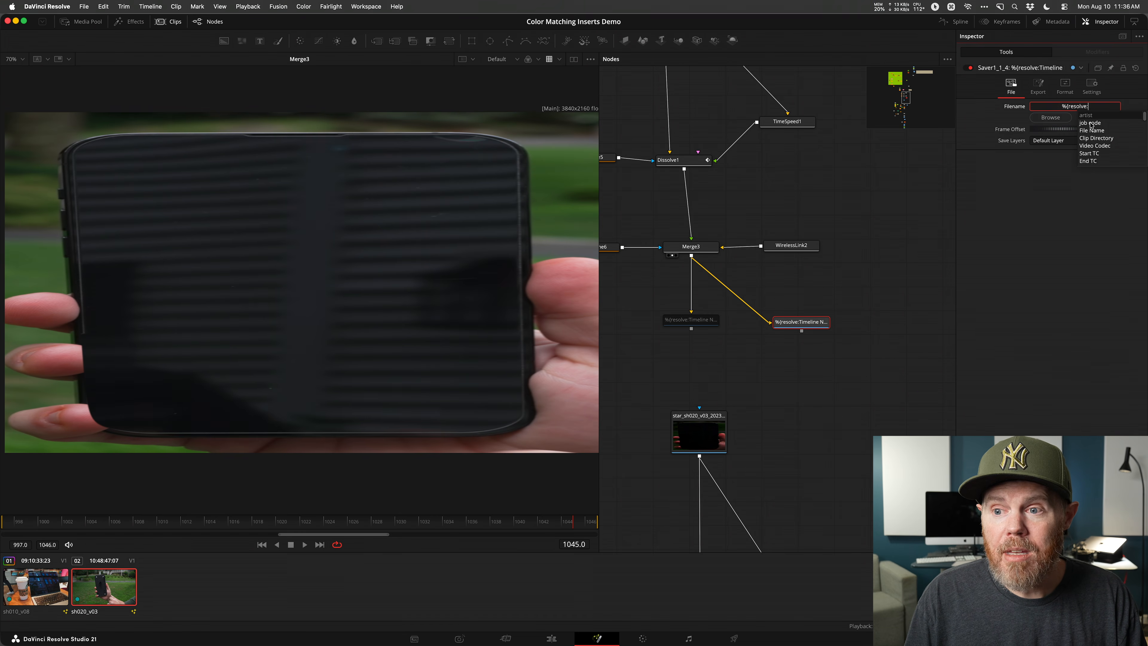
{"action": "type", "text": "Prj"}
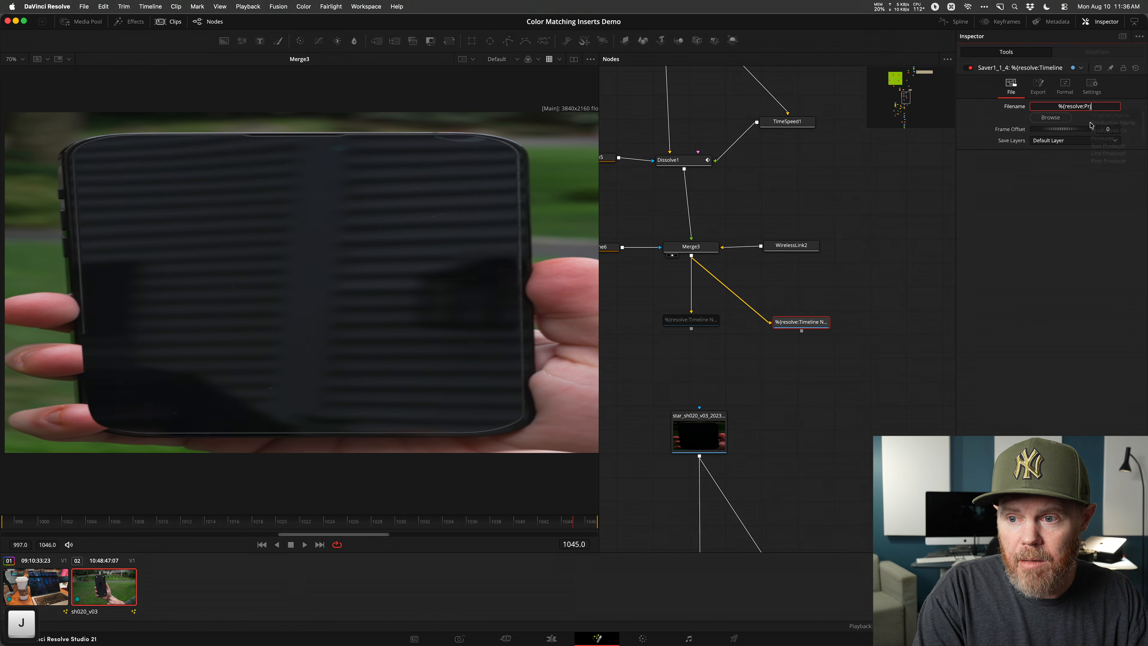
{"action": "key", "text": "Return"}
{"action": "key", "text": "ctrl"}
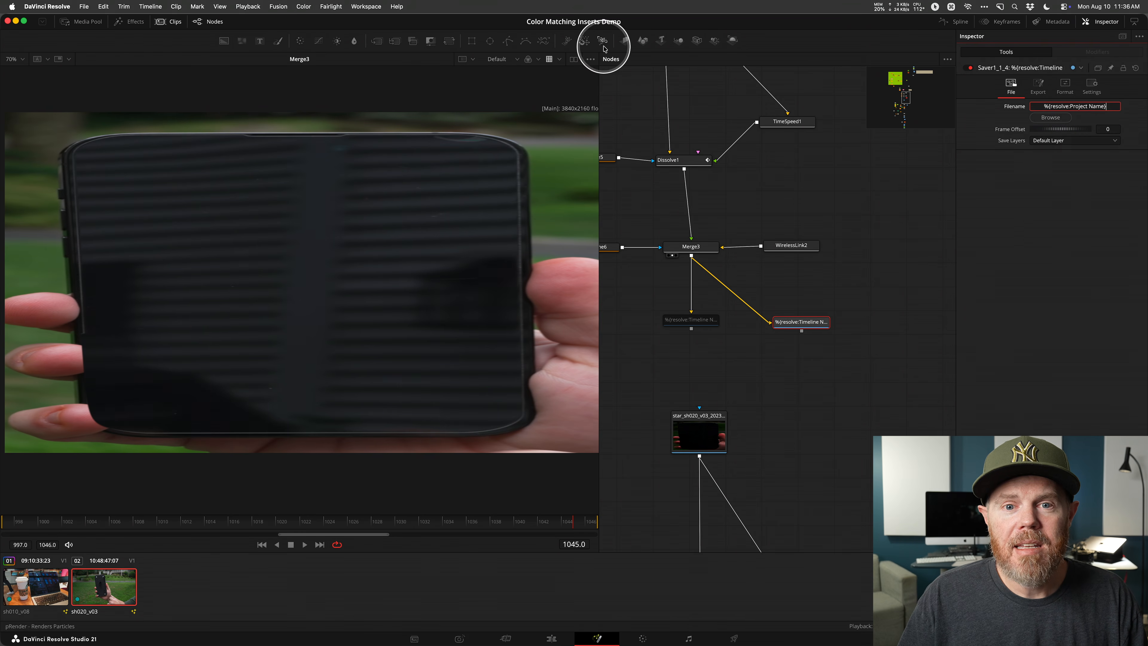
Switch to Finder, show the contents of the Color Matching Inserts Demo folder, and copy the Projects folder's pathname.
{"action": "key", "text": "ctrl"}
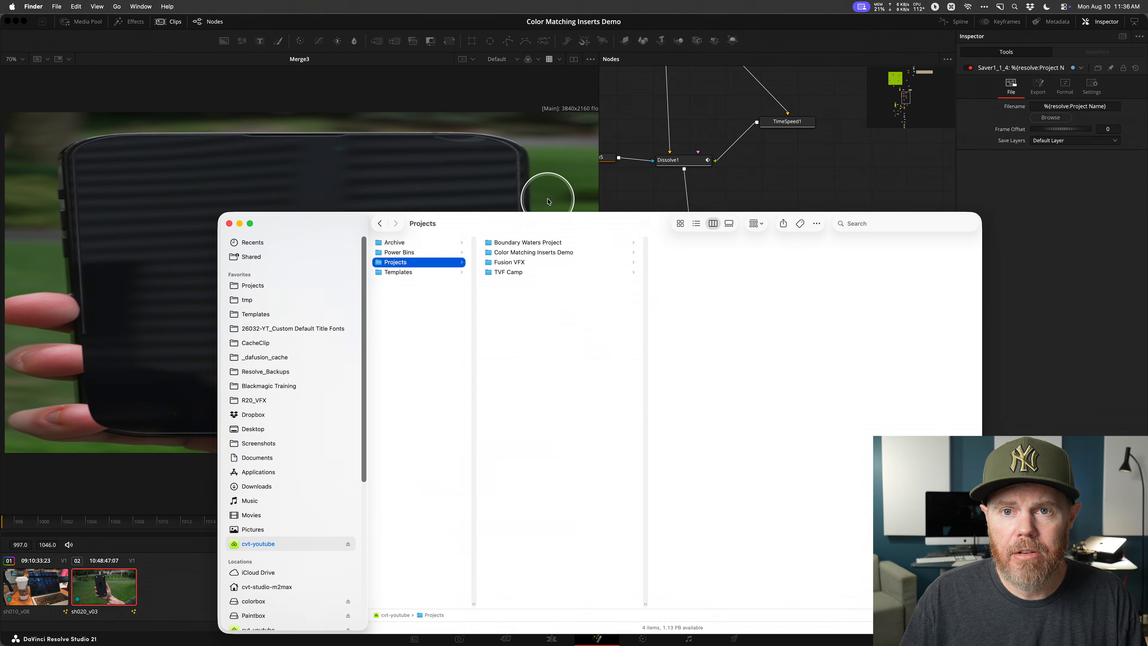
{"action": "left_click", "coordinate": [574, 252]}
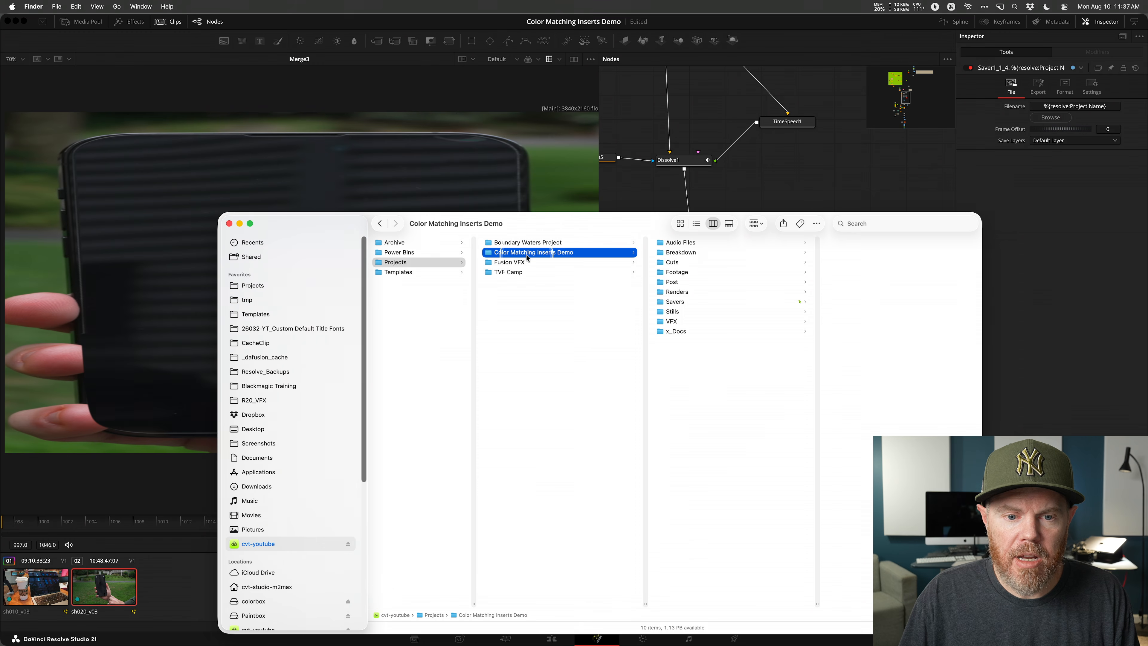
{"action": "right_click", "coordinate": [407, 265]}
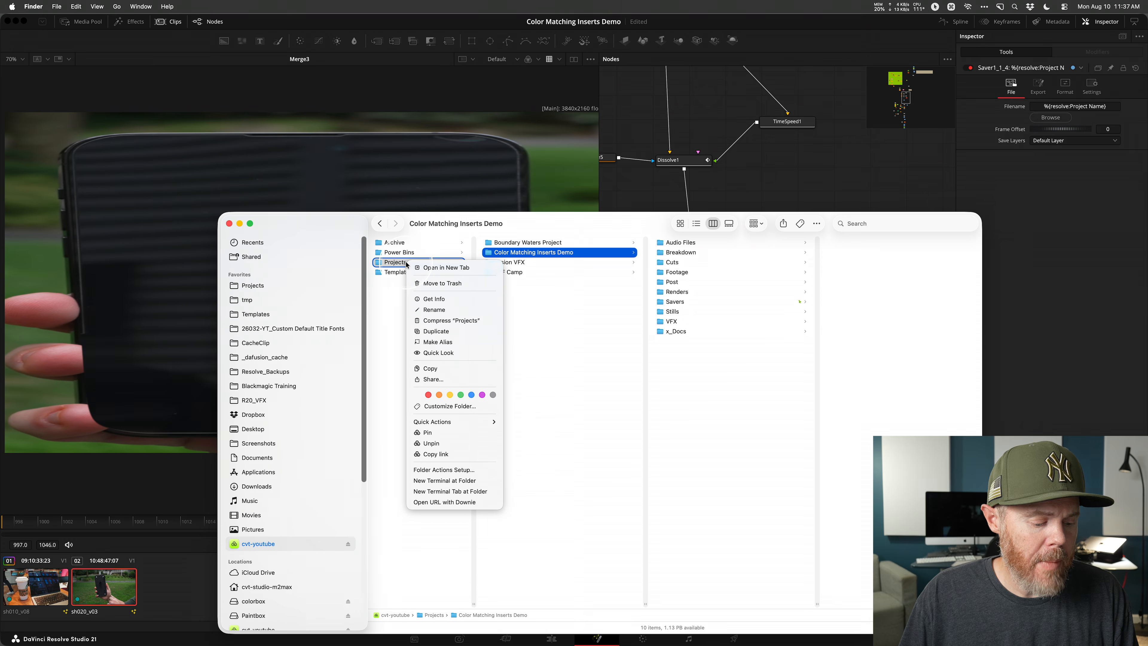
{"action": "key", "text": "alt"}
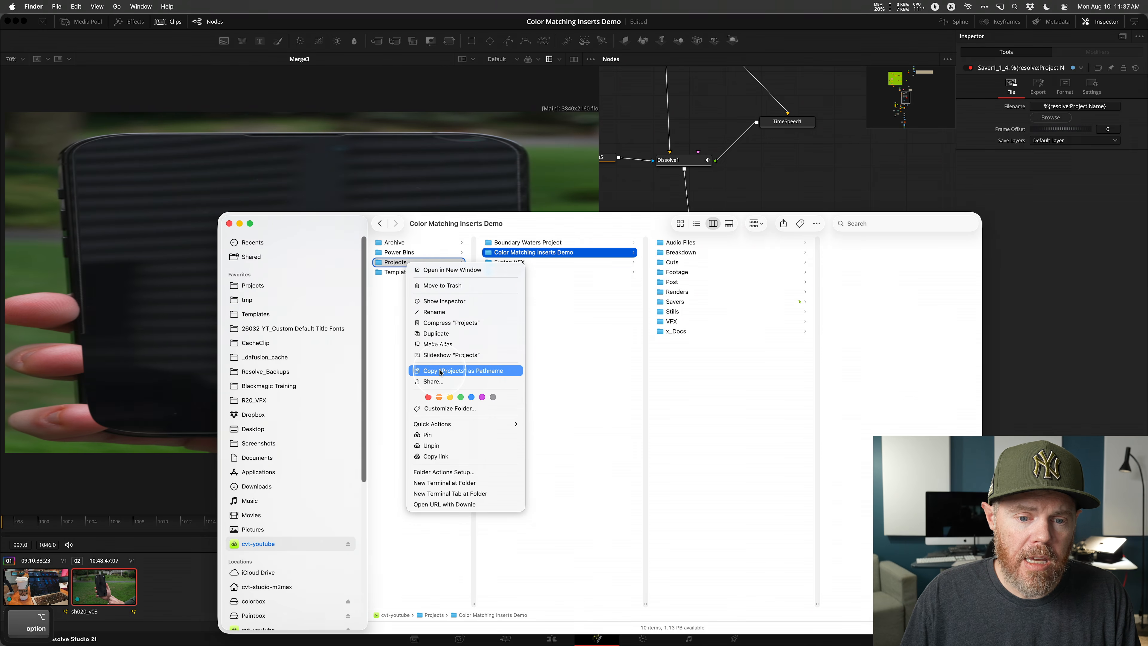
{"action": "left_click", "coordinate": [441, 371]}
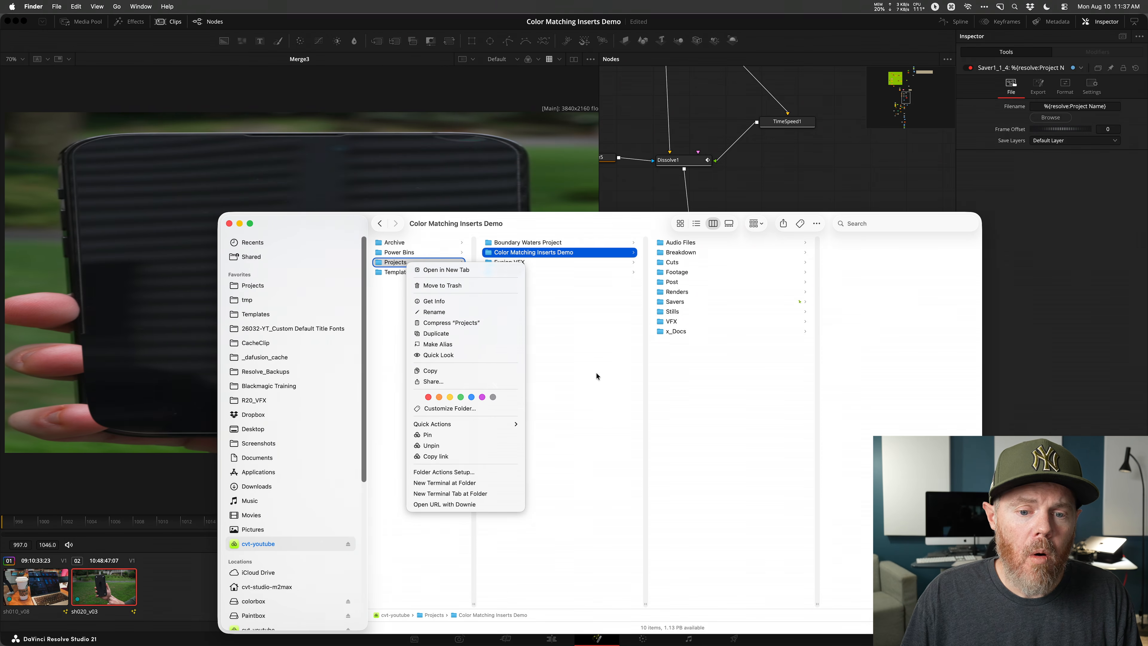
{"action": "double_click", "coordinate": [432, 615]}
{"action": "right_click", "coordinate": [431, 618]}
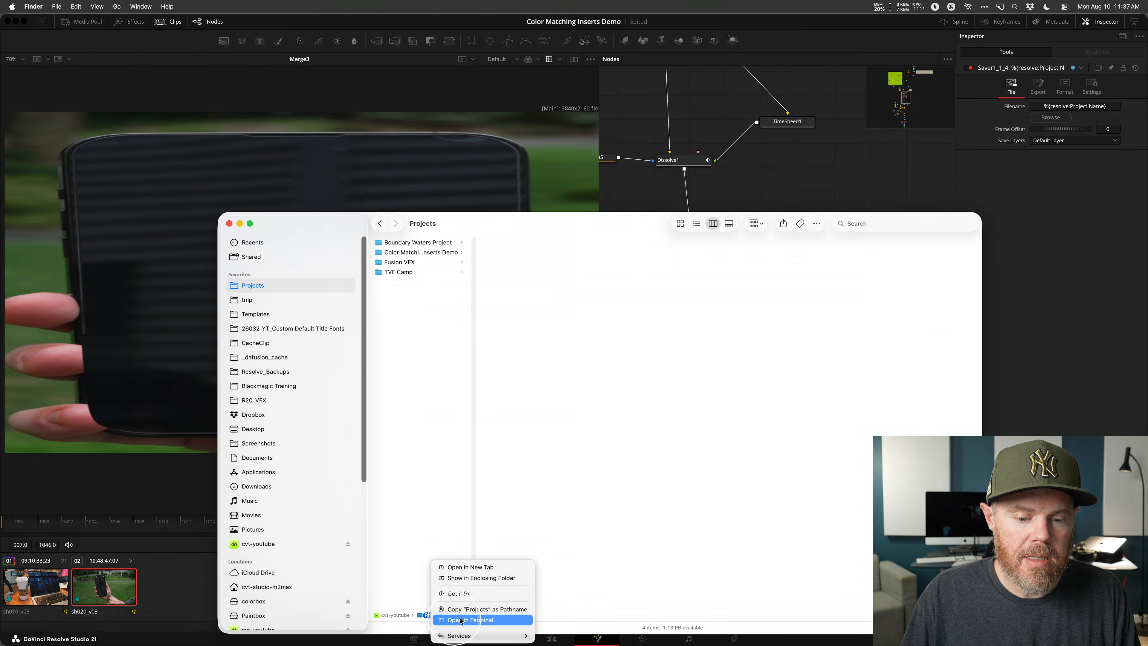
{"action": "left_click", "coordinate": [477, 609]}
Switch to TextEdit and replace the document's text with the path /Volumes/cvt/cvt-youtube/Projects/.
{"action": "key", "text": "super+Tab"}
{"action": "key", "text": "super+Tab"}
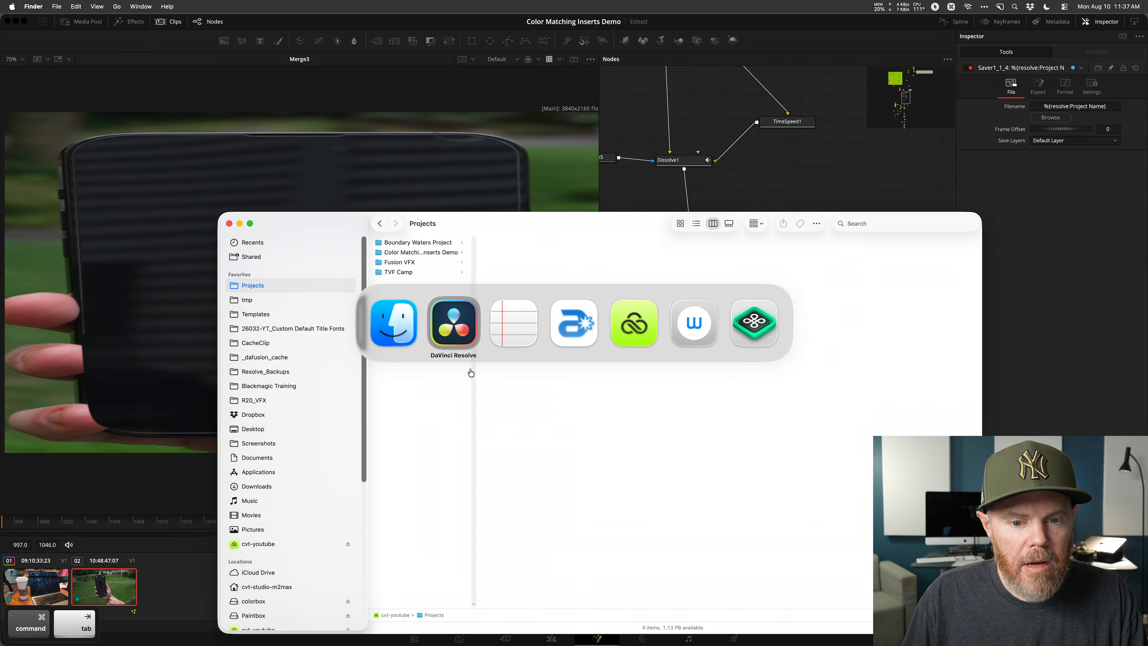
{"action": "key", "text": "super+a"}
{"action": "key", "text": "super+c"}
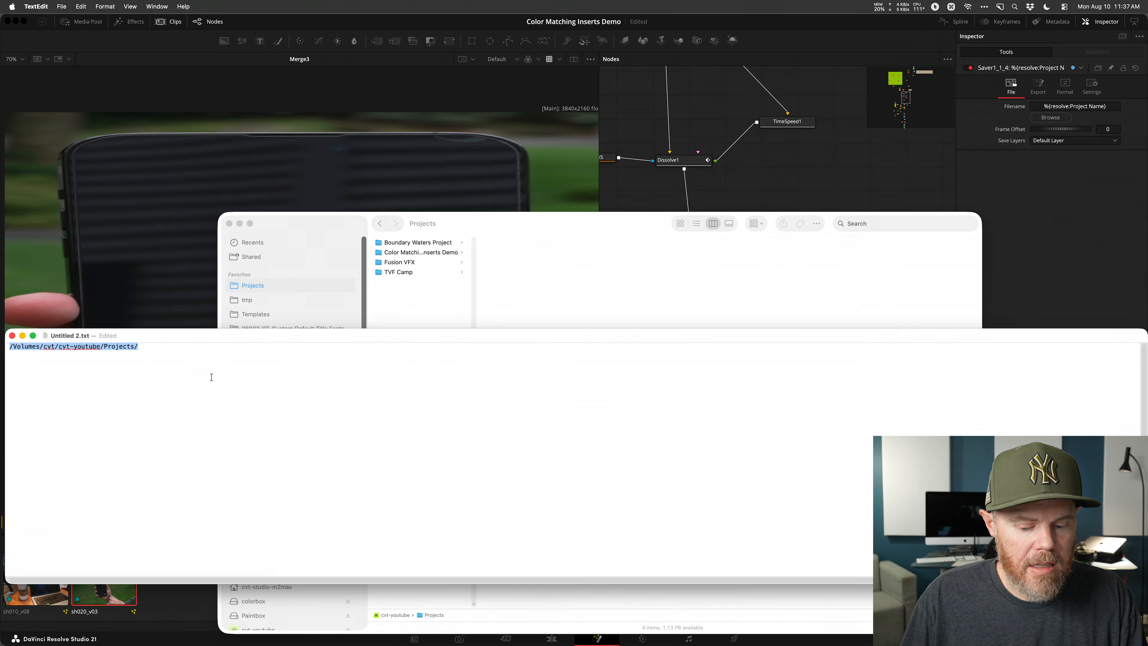
{"action": "key", "text": "BackSpace"}
{"action": "key", "text": "super+v"}
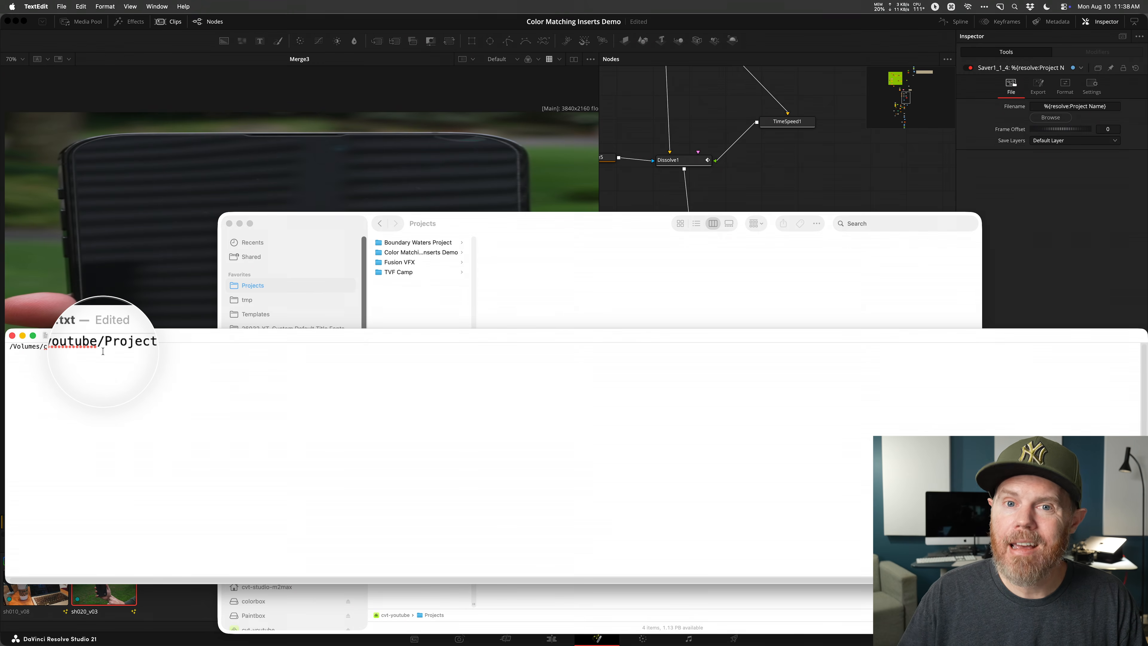
{"action": "type", "text": "s/"}
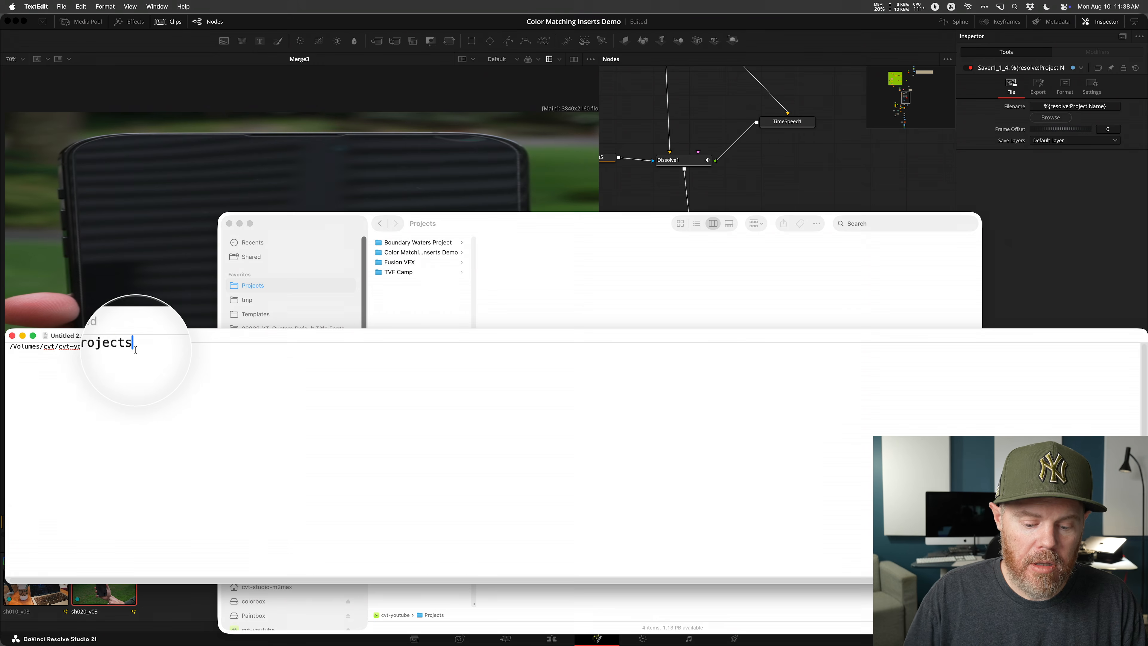
{"action": "key", "text": "Up"}
{"action": "left_click", "coordinate": [149, 349]}
Copy %{resolve:Project Name} from the Saver's filename in DaVinci Resolve and append it to the Projects path in TextEdit.
{"action": "left_click", "coordinate": [1110, 105]}
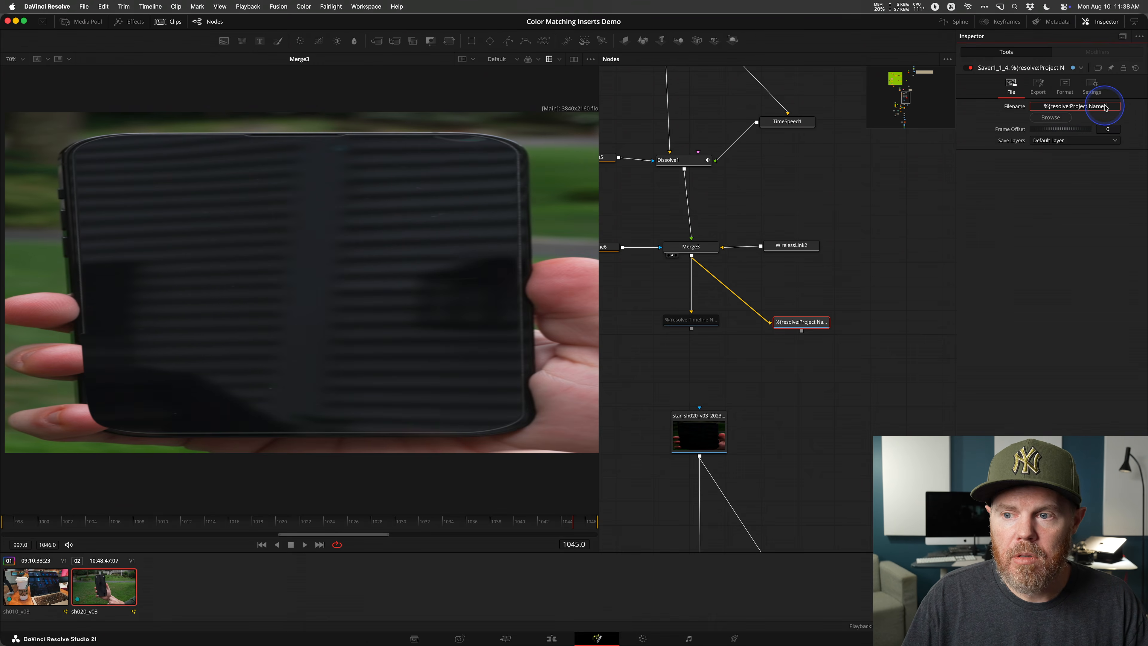
{"action": "key", "text": "cmd+c"}
{"action": "key", "text": "cmd+Tab"}
{"action": "left_click", "coordinate": [354, 372]}
{"action": "key", "text": "cmd+v"}
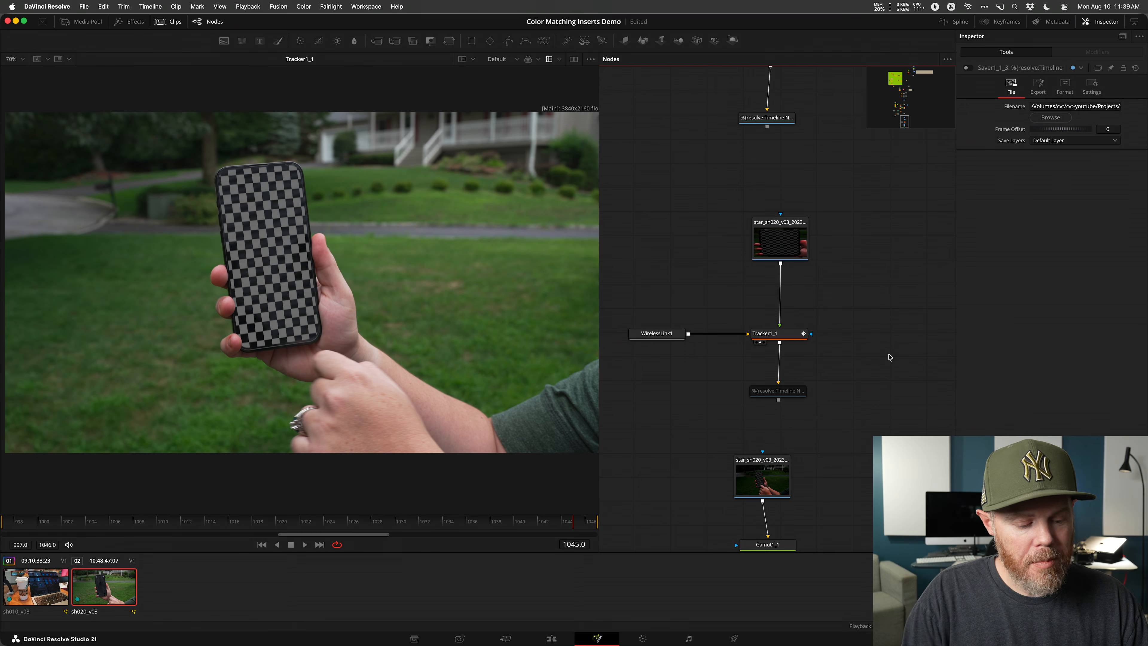
Add a Saver node beside the existing one below Tracker1_1 and connect Tracker1_1's output to it.
{"action": "key", "text": "shift+space"}
{"action": "type", "text": "sv"}
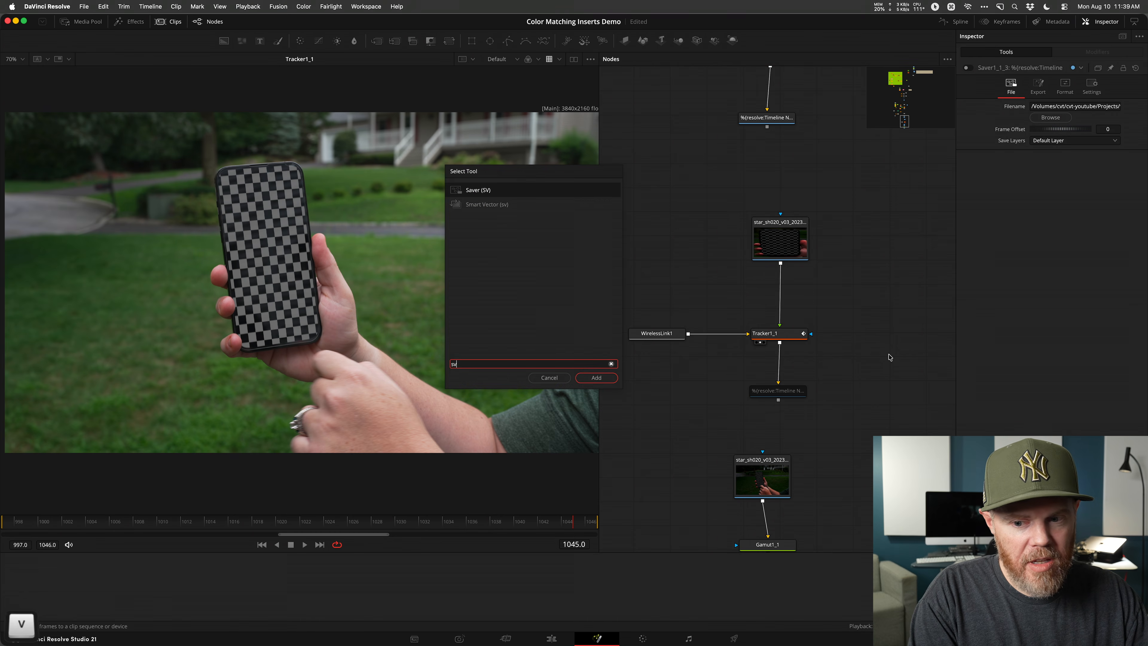
{"action": "key", "text": "Return"}
{"action": "left_click_drag", "start_coordinate": [880, 359], "coordinate": [901, 387]}
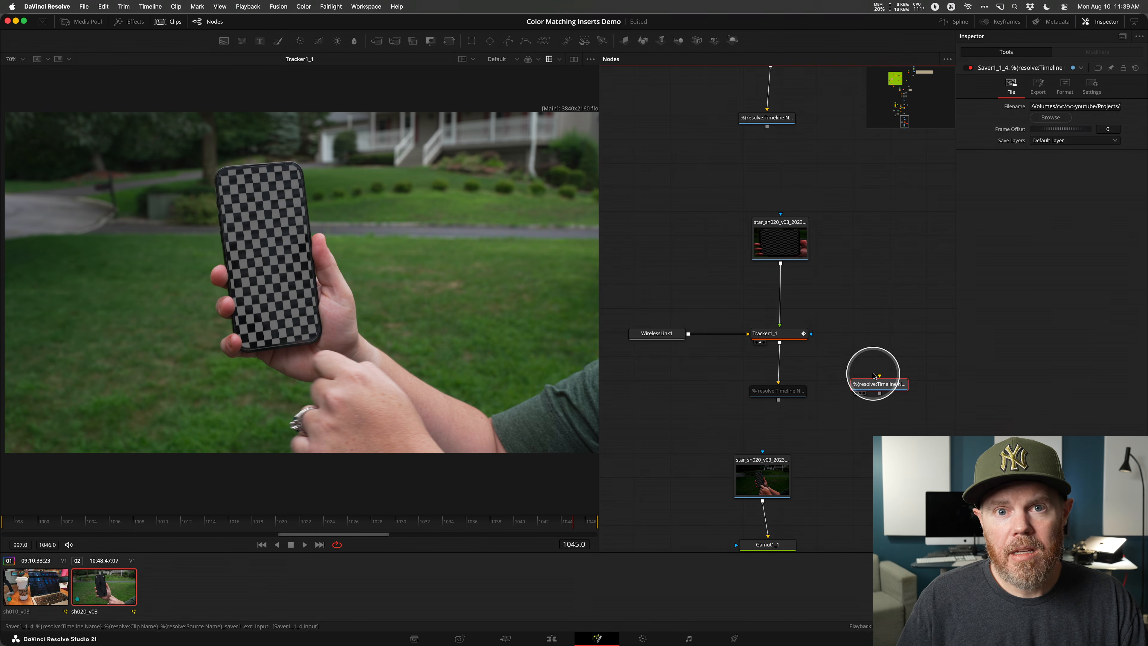
{"action": "left_click_drag", "start_coordinate": [780, 343], "coordinate": [876, 383]}
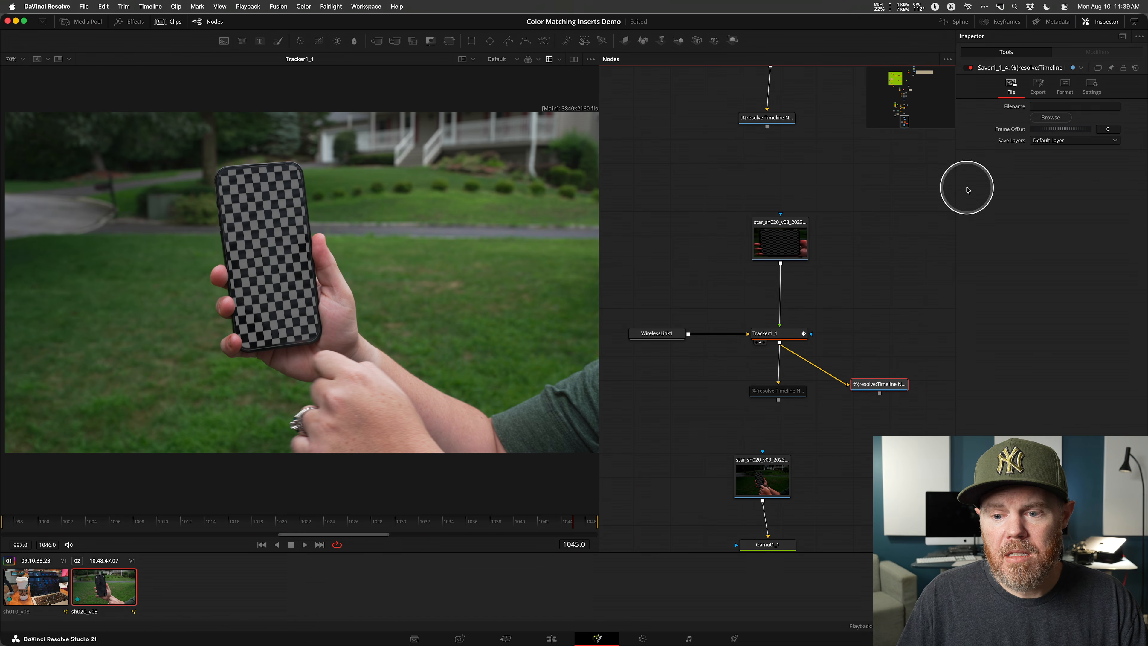
Examine the new Saver's format settings for depth, compression and DWA compression level.
{"action": "left_click", "coordinate": [1065, 84]}
{"action": "key", "text": "ctrl"}
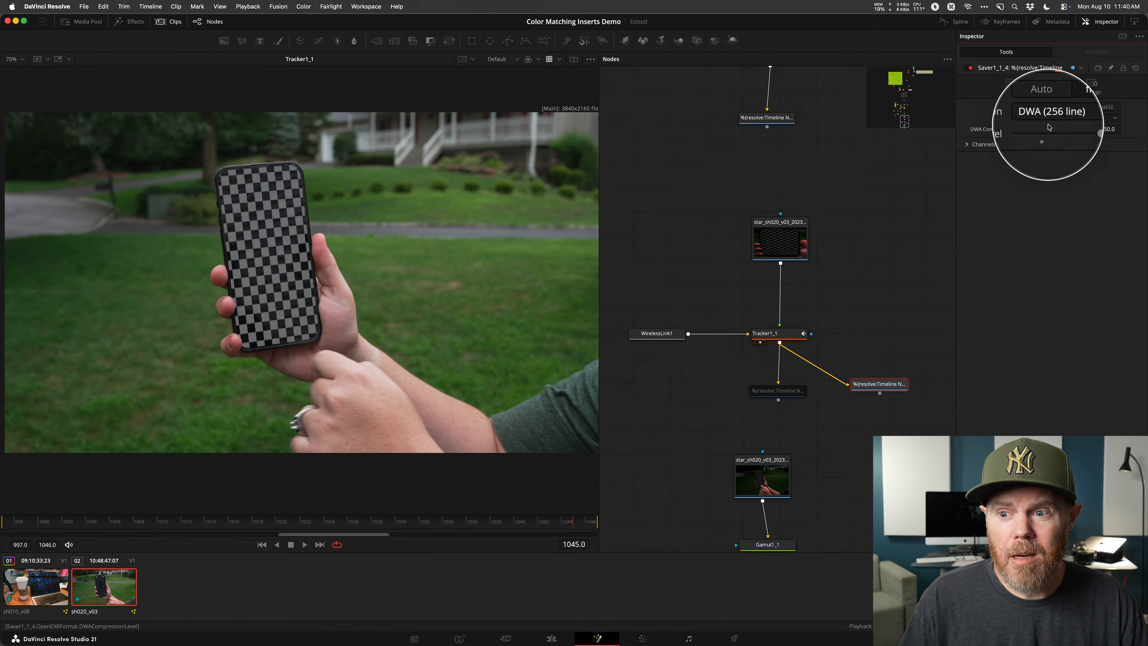
{"action": "left_click", "coordinate": [1048, 118]}
{"action": "key", "text": "ctrl"}
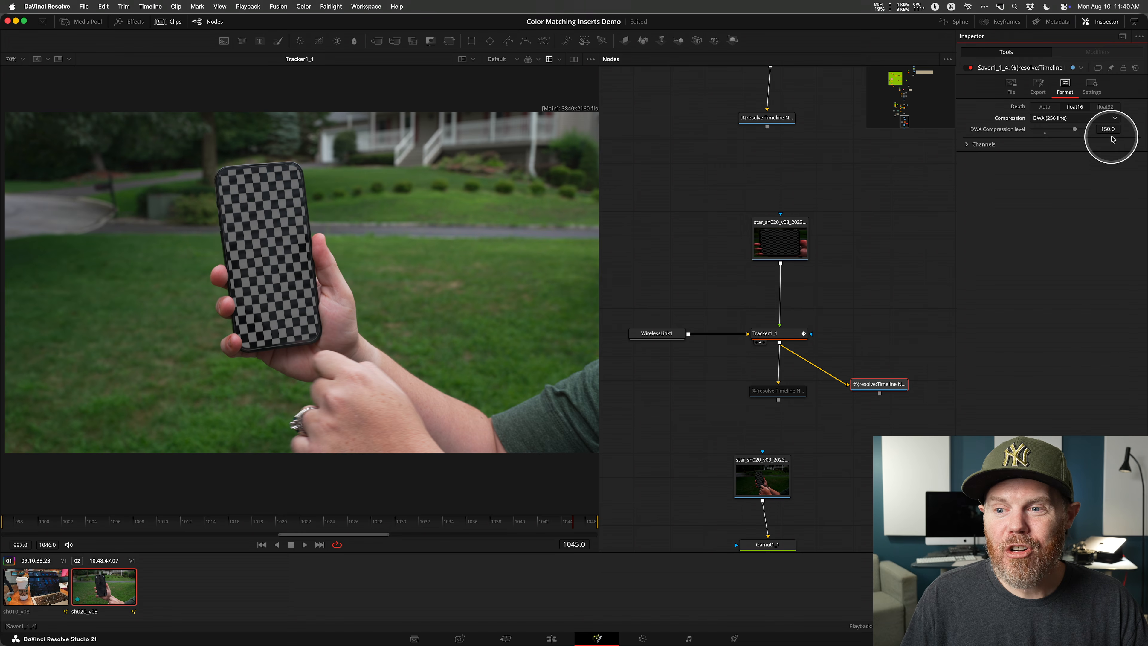
{"action": "key", "text": "ctrl"}
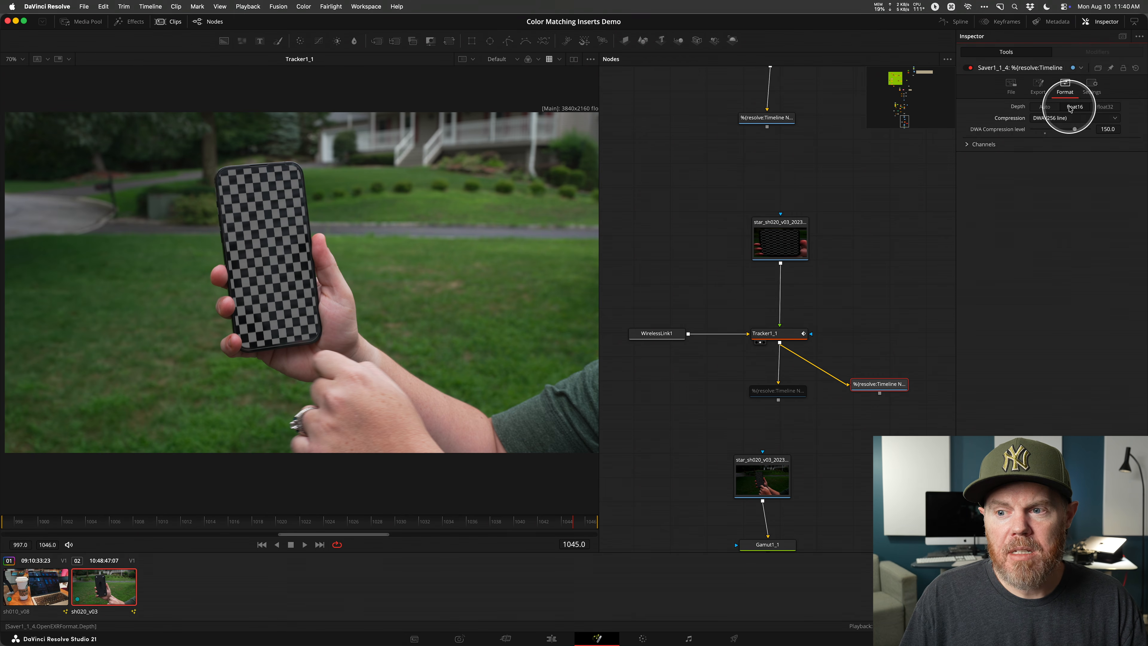
Copy the new Saver's full default filename and replace the entire text of the TextEdit document with it.
{"action": "left_click", "coordinate": [1012, 88]}
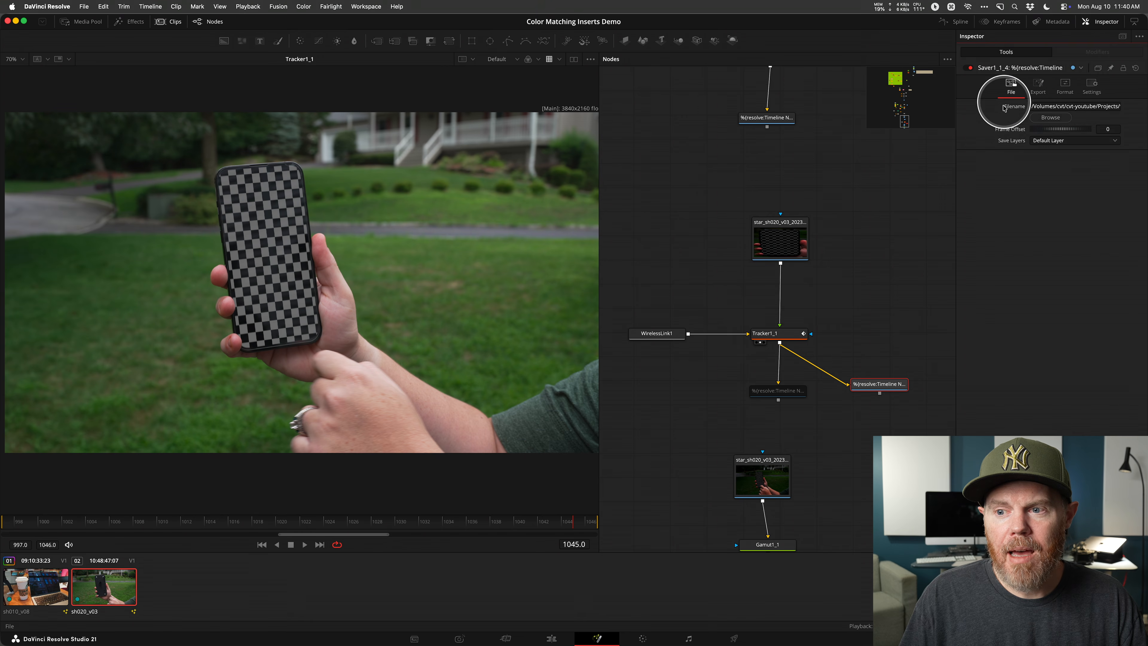
{"action": "left_click", "coordinate": [1062, 105]}
{"action": "key", "text": "super+a"}
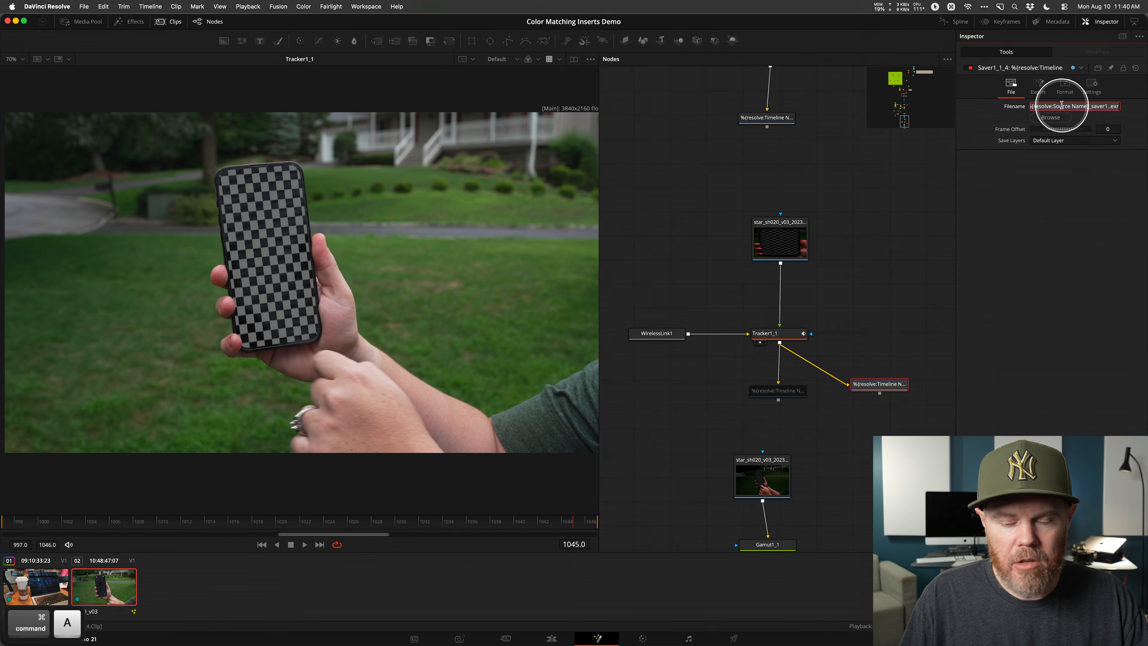
{"action": "key", "text": "super+c"}
{"action": "key", "text": "super+Tab"}
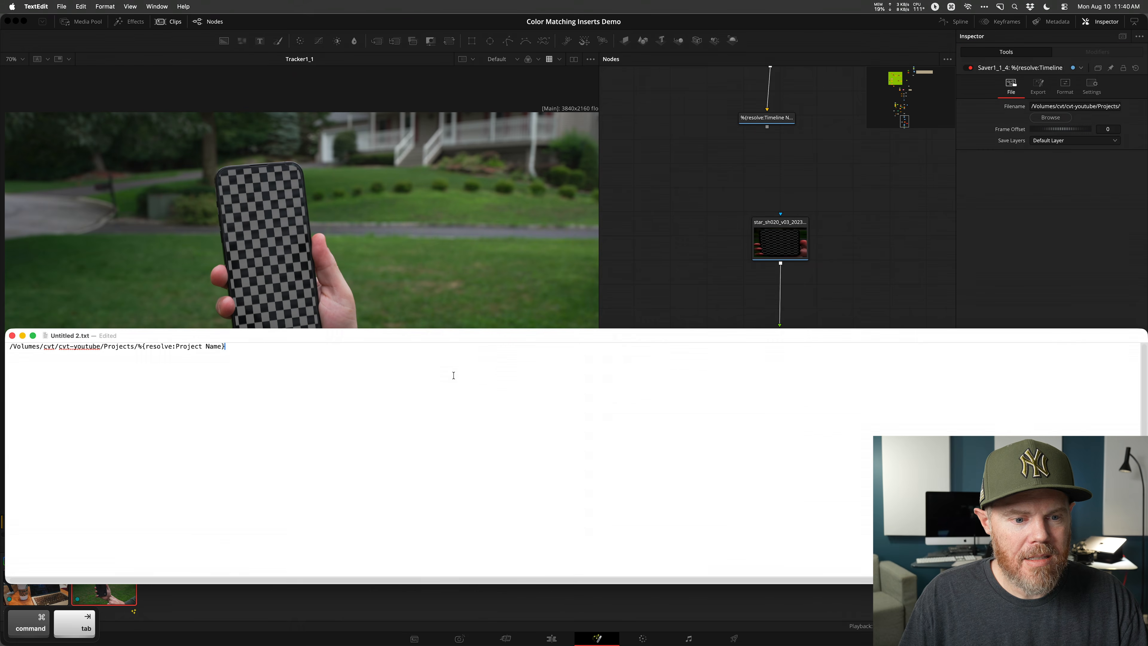
{"action": "key", "text": "super+a"}
{"action": "key", "text": "BackSpace"}
{"action": "key", "text": "super+v"}
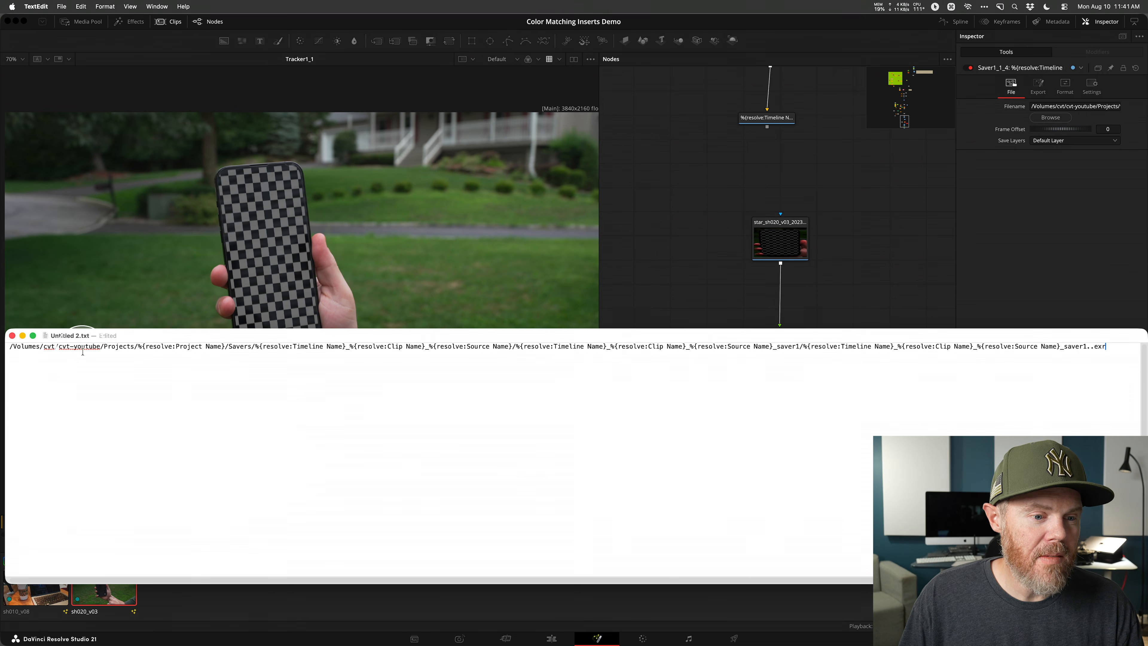
{"action": "key", "text": "ctrl"}
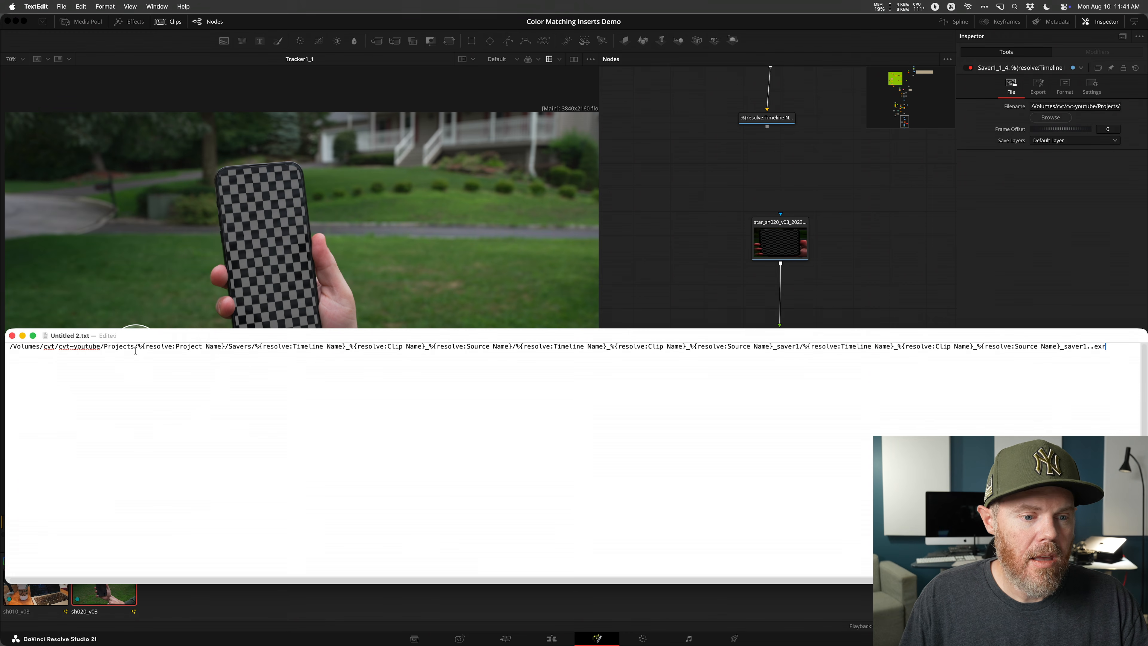
Switch to Finder, open the Color Matching Inserts Demo folder, shrink the window above the path text, and widen the first column.
{"action": "key", "text": "super+Tab"}
{"action": "key", "text": "super+Tab"}
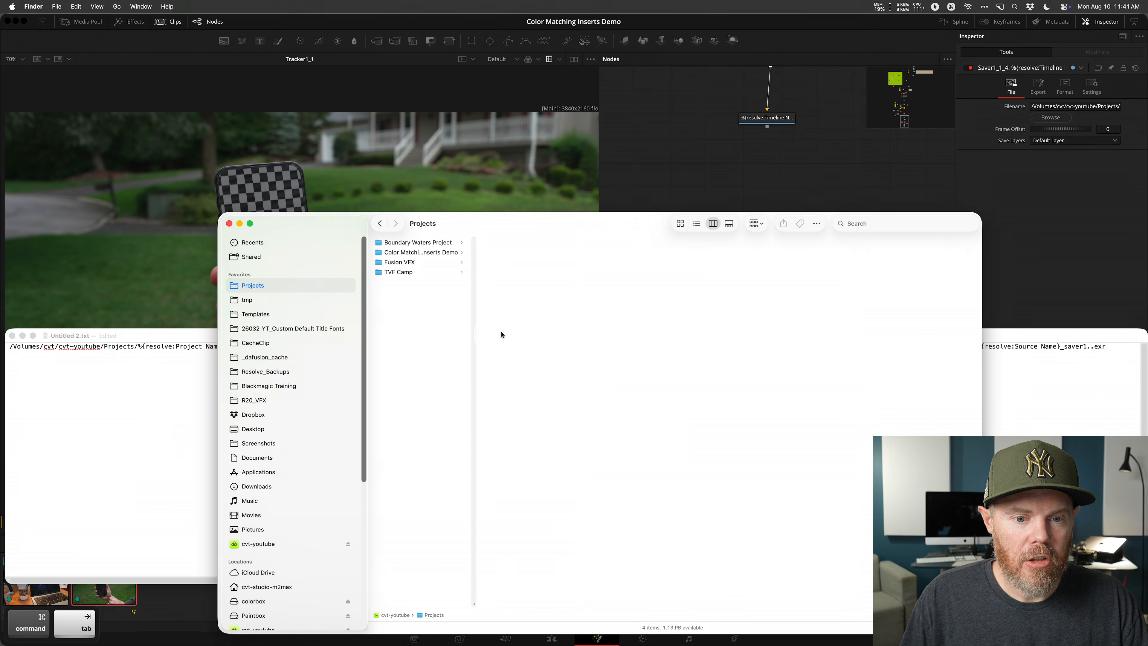
{"action": "left_click", "coordinate": [448, 253]}
{"action": "left_click_drag", "start_coordinate": [981, 631], "coordinate": [1027, 388]}
{"action": "left_click_drag", "start_coordinate": [576, 218], "coordinate": [492, 104]}
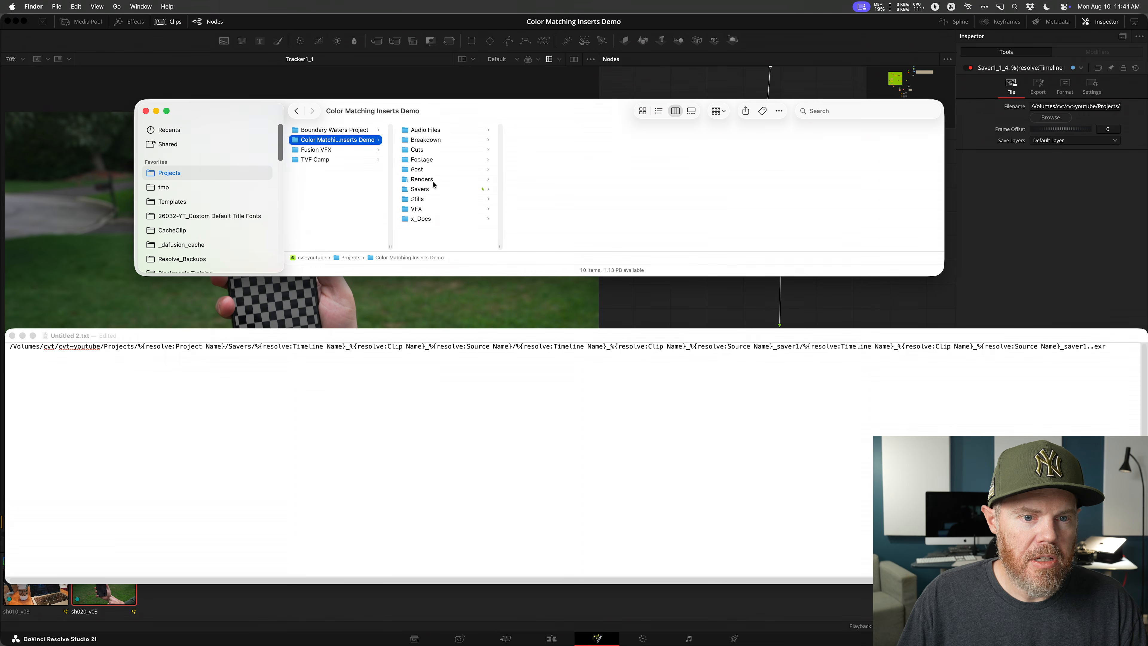
{"action": "left_click_drag", "start_coordinate": [388, 247], "coordinate": [422, 247]}
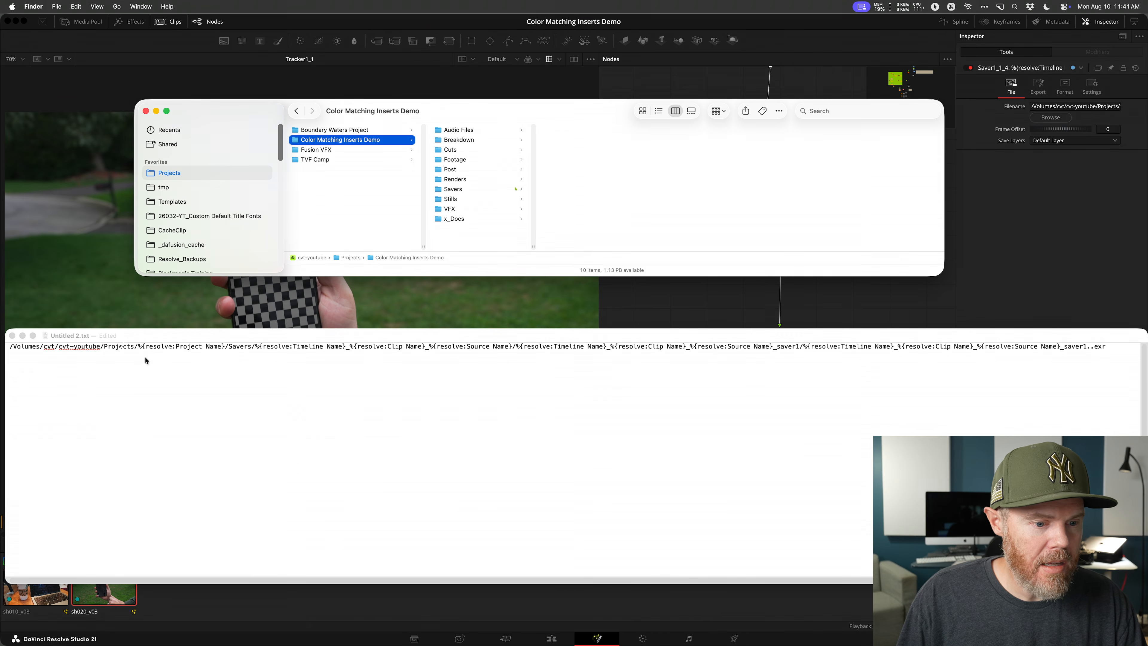
{"action": "key", "text": "ctrl"}
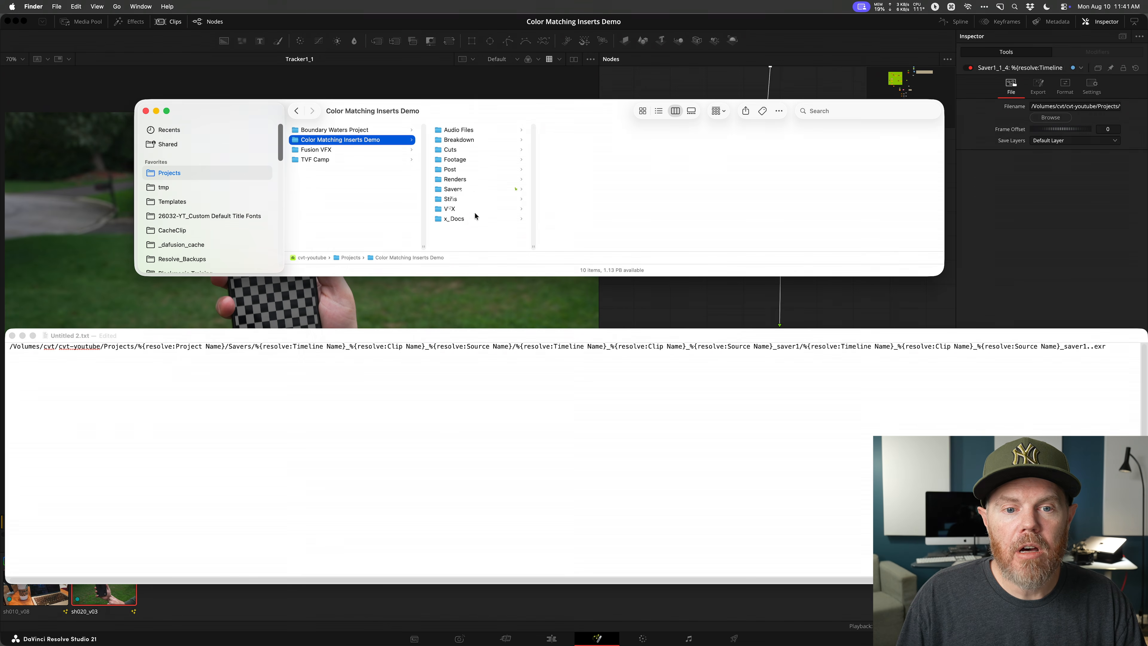
Open the Savers folder, reposition and enlarge the Finder window, and widen the column so the version folder names are readable.
{"action": "left_click", "coordinate": [465, 190]}
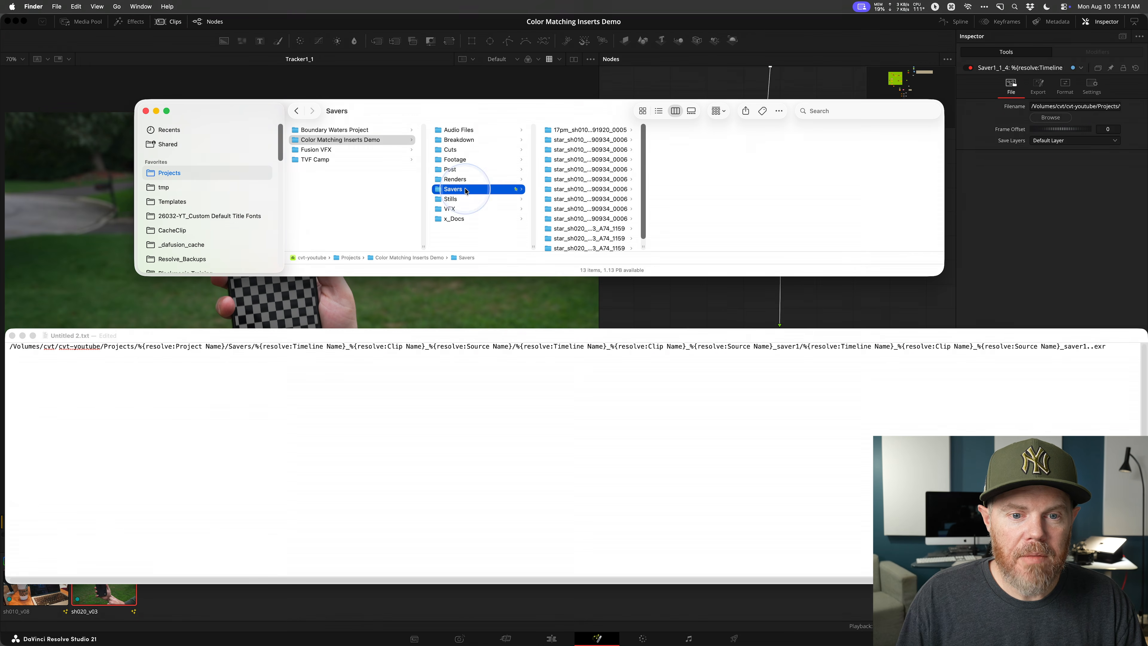
{"action": "left_click_drag", "start_coordinate": [551, 116], "coordinate": [524, 76]}
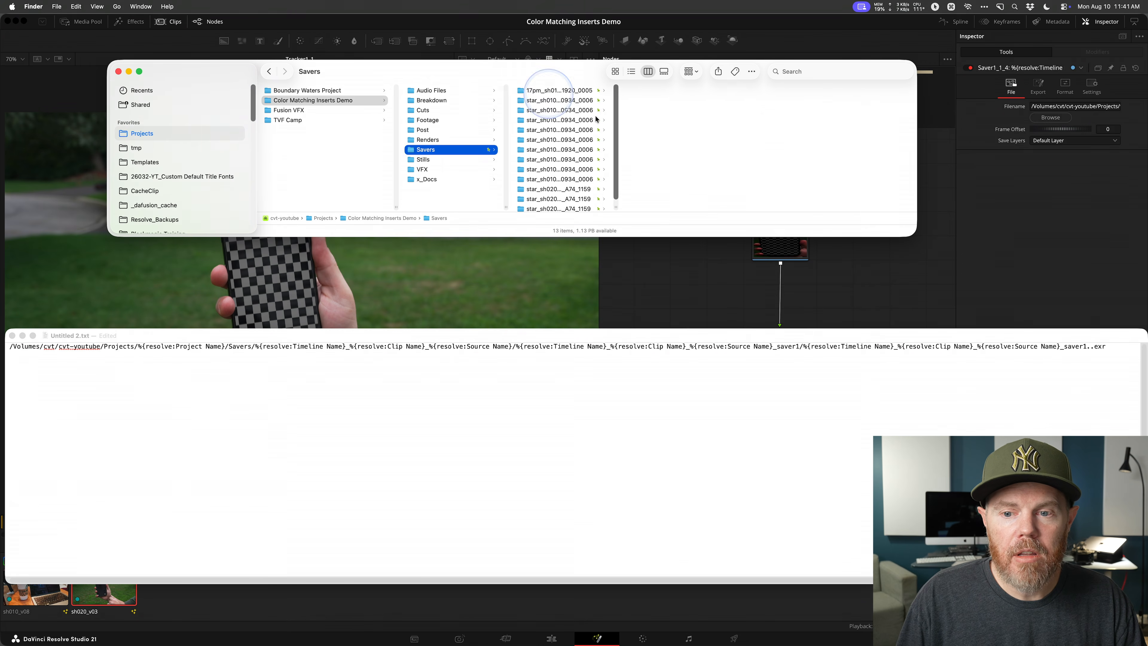
{"action": "left_click_drag", "start_coordinate": [916, 235], "coordinate": [977, 274]}
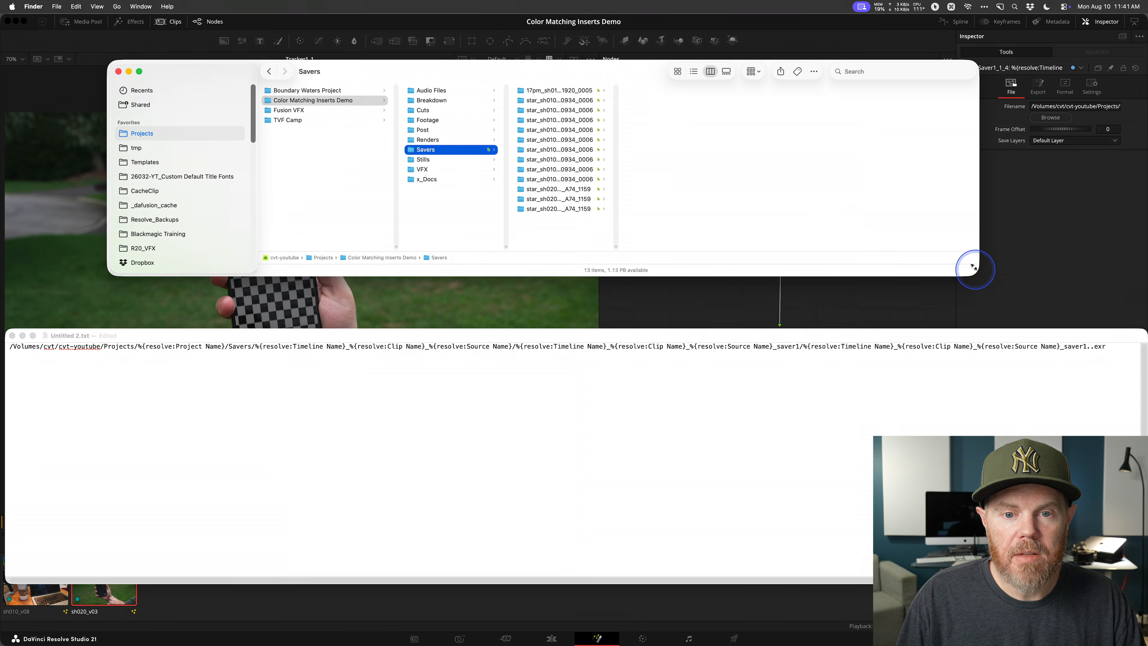
{"action": "left_click_drag", "start_coordinate": [615, 246], "coordinate": [699, 246]}
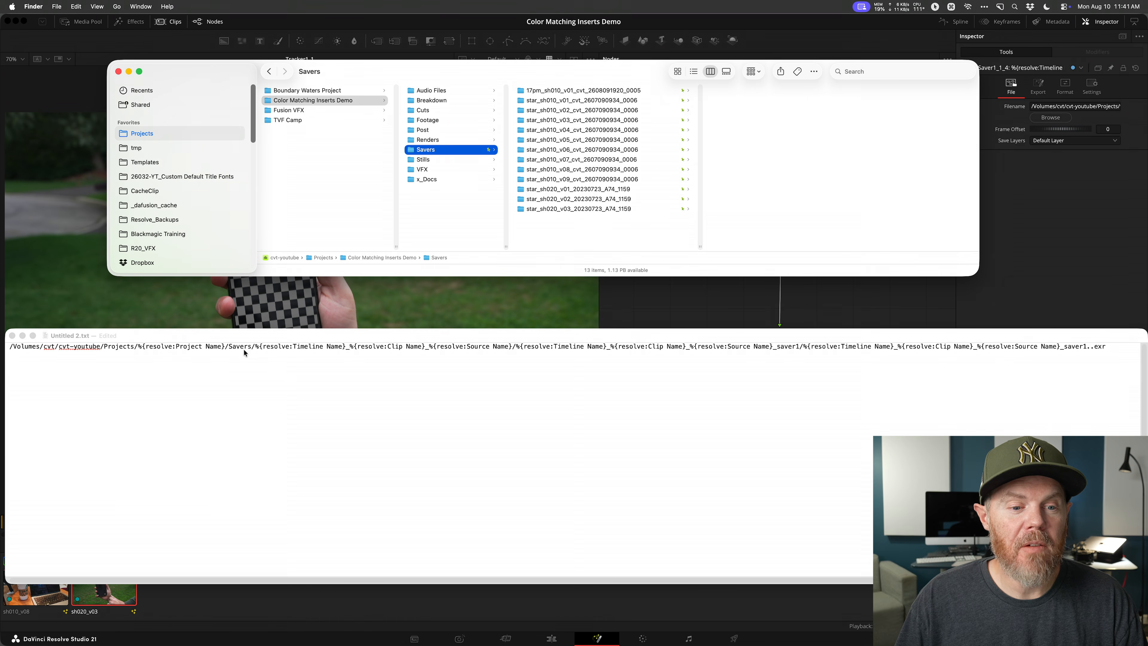
{"action": "key", "text": "ctrl"}
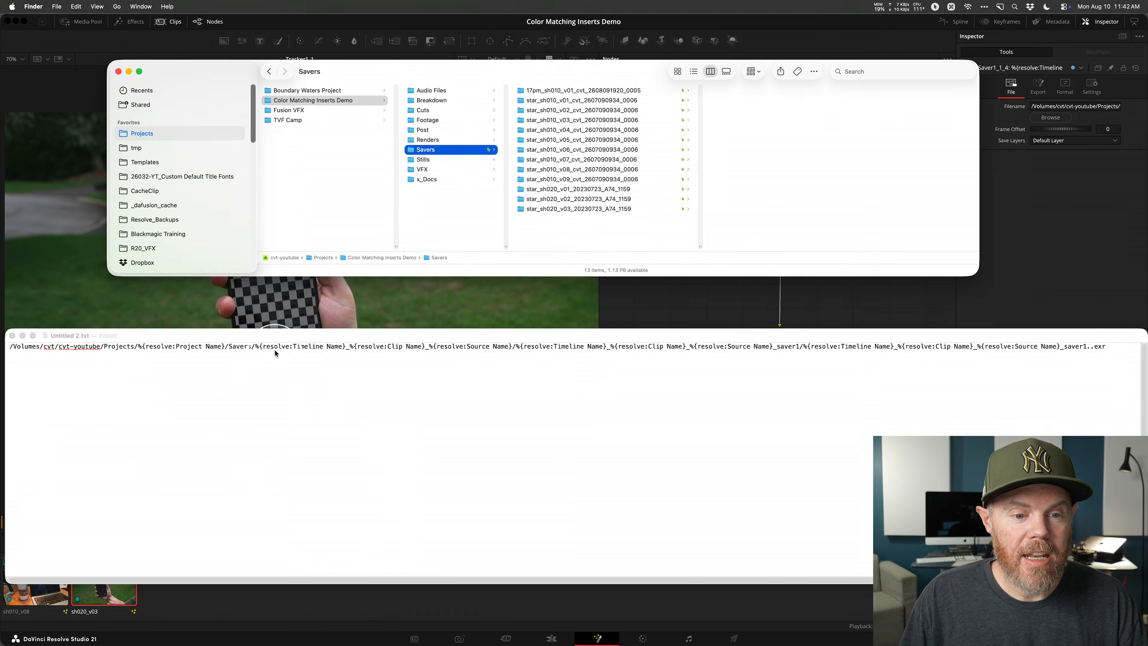
{"action": "key", "text": "ctrl"}
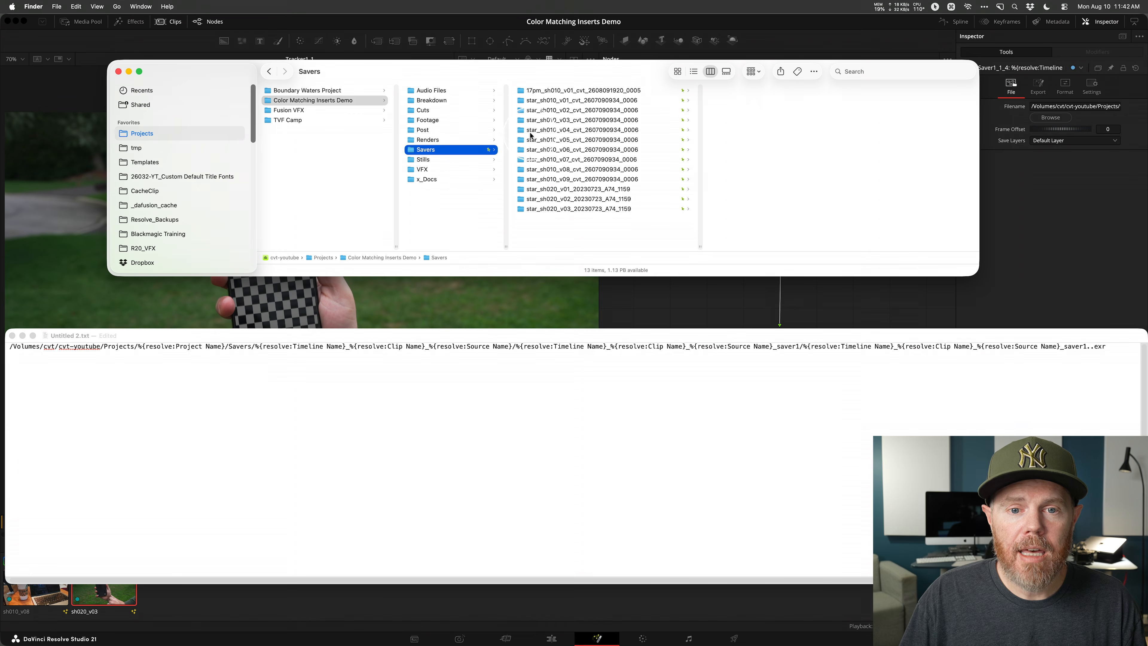
{"action": "key", "text": "ctrl"}
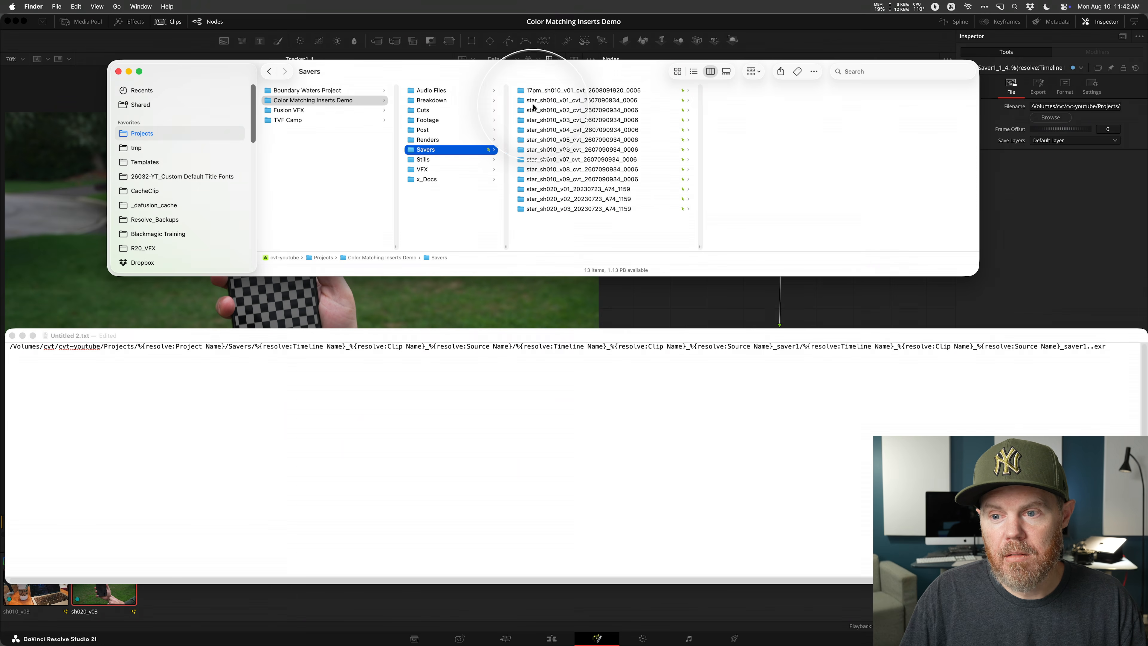
Switch to DaVinci Resolve, move the Edit page playhead to 00:00:01:16 over sh010_v08, and open that clip in Fusion.
{"action": "left_click", "coordinate": [1071, 269]}
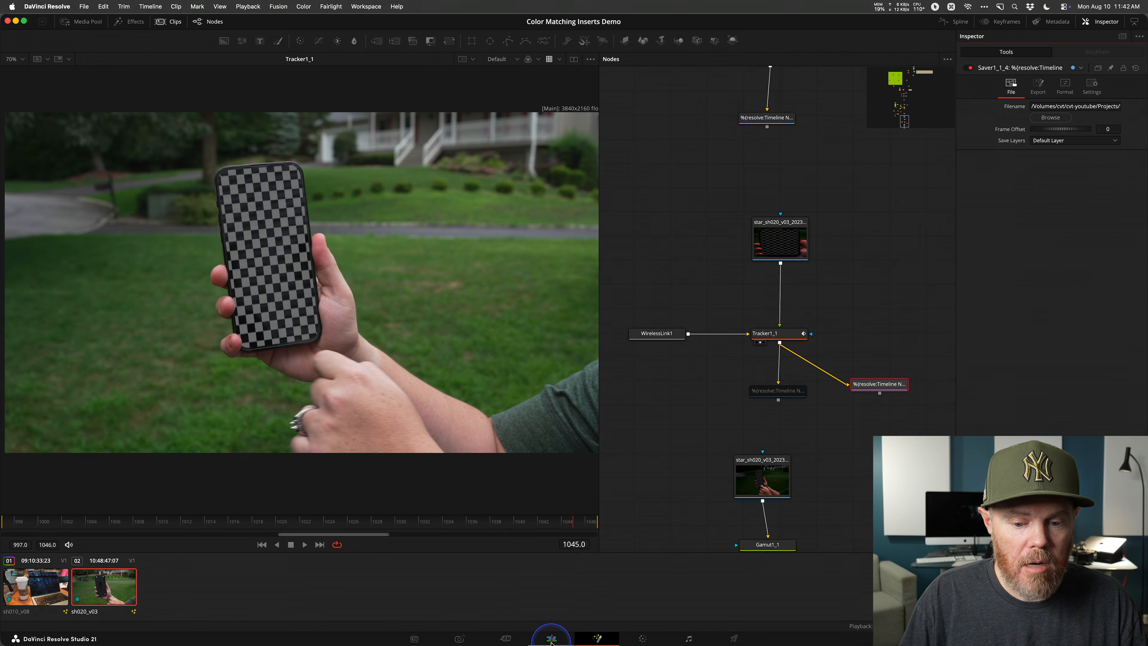
{"action": "left_click", "coordinate": [551, 637]}
{"action": "left_click_drag", "start_coordinate": [312, 368], "coordinate": [352, 372]}
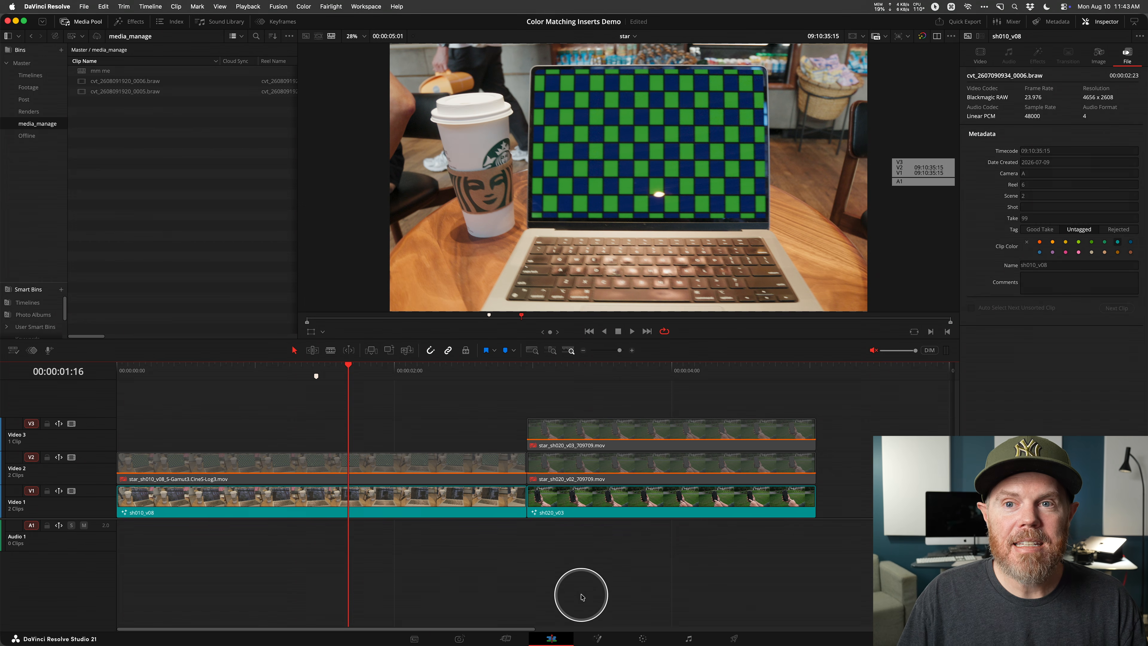
{"action": "left_click", "coordinate": [598, 638]}
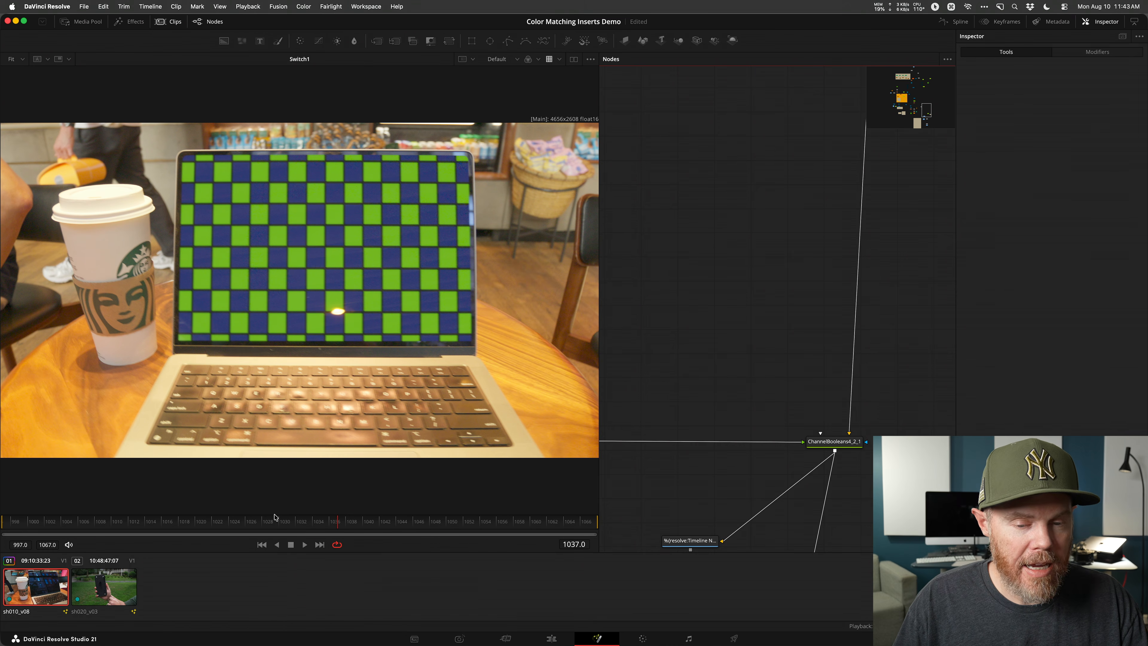
Examine the list of composition versions for clip sh010_v08 in Fusion's clip strip.
{"action": "key", "text": "super+Tab"}
{"action": "key", "text": "super+Tab"}
{"action": "left_click", "coordinate": [514, 323]}
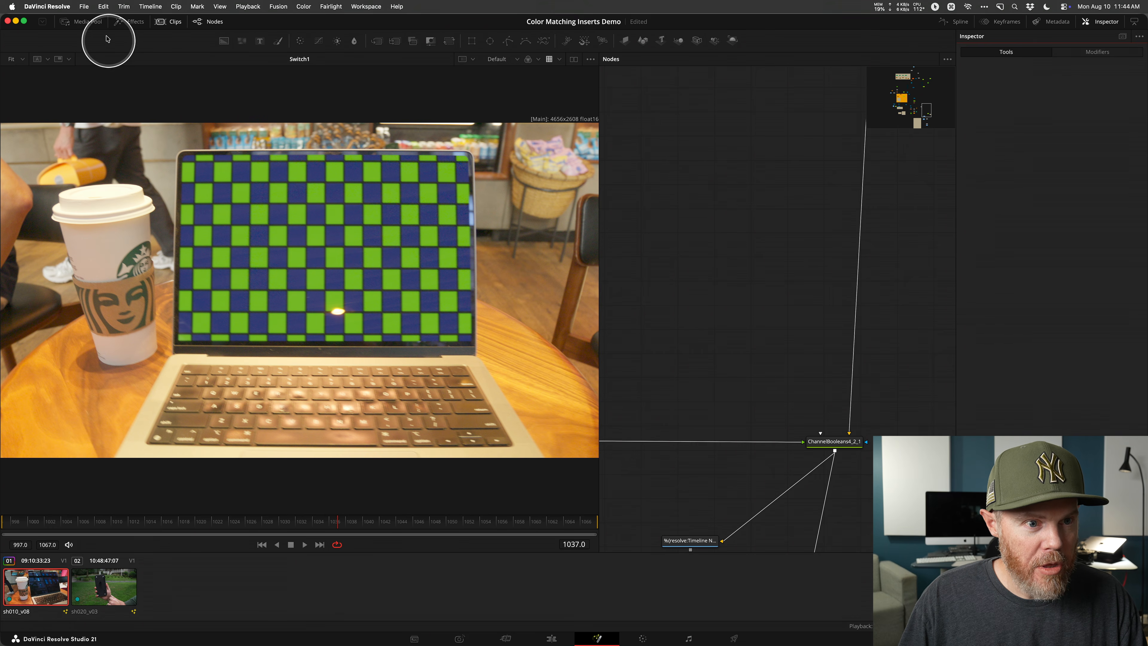
{"action": "left_click", "coordinate": [169, 28]}
{"action": "left_click", "coordinate": [171, 25]}
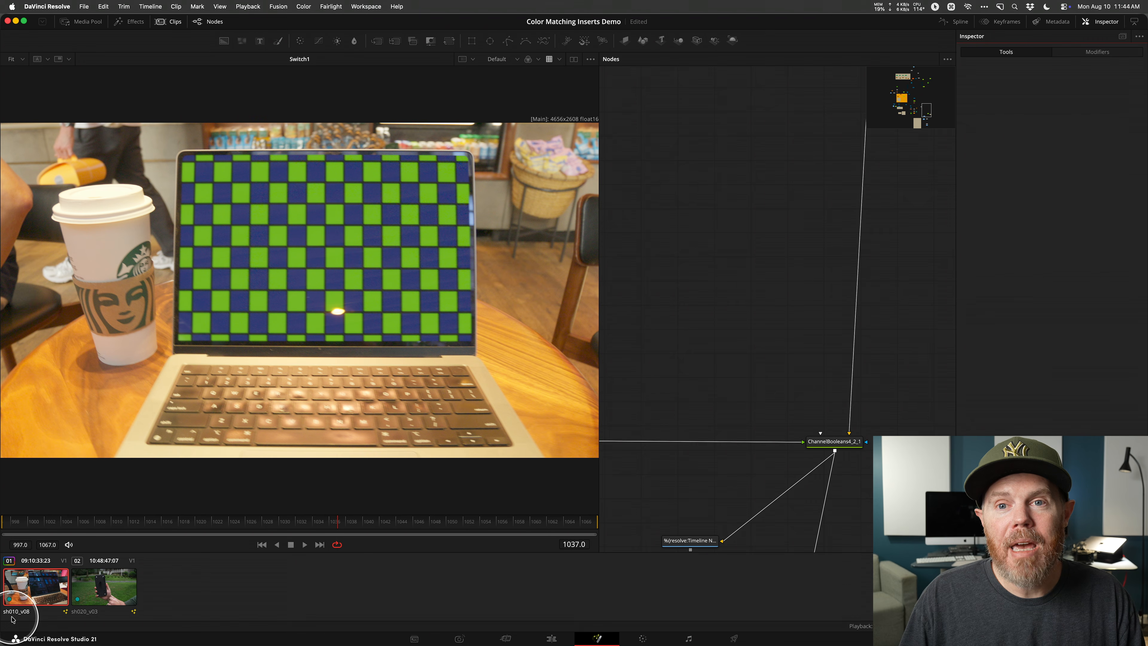
{"action": "right_click", "coordinate": [38, 587]}
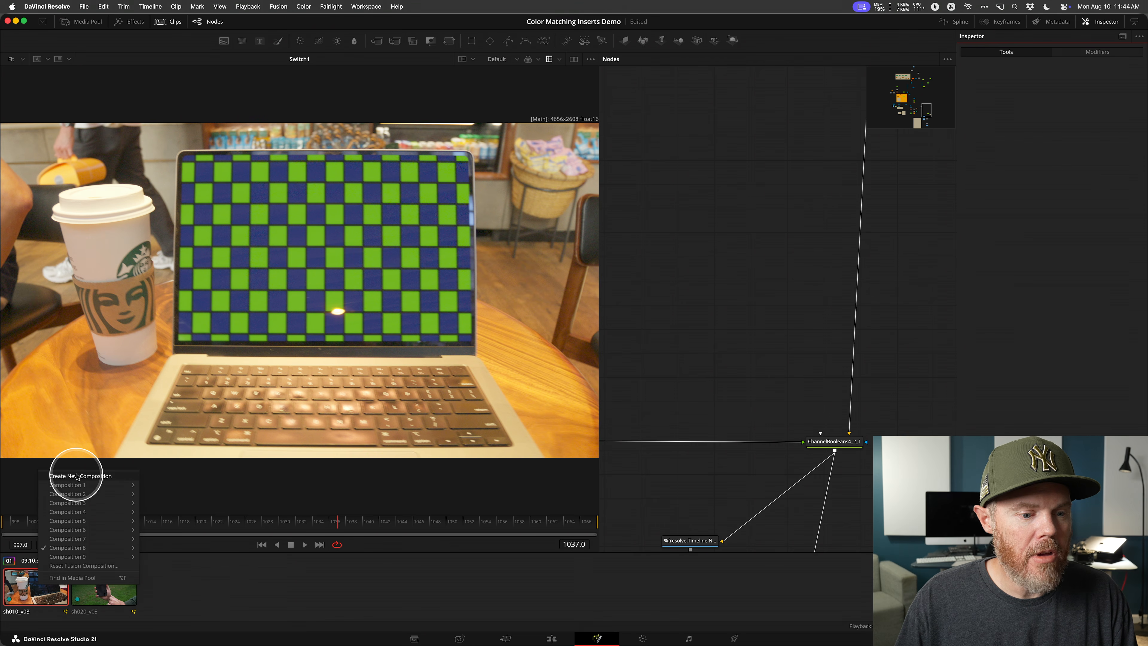
{"action": "left_click", "coordinate": [386, 593]}
Go to the Edit page, select sh010_v08 on Video 1, and examine its source name and clip name in the file metadata.
{"action": "left_click", "coordinate": [551, 638]}
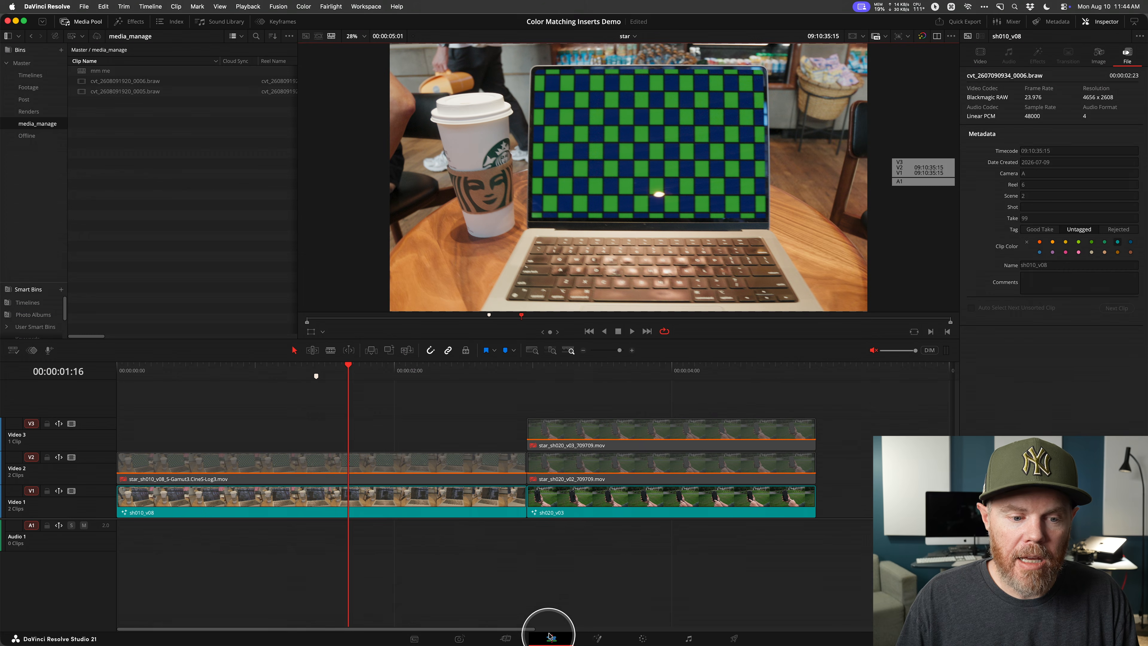
{"action": "left_click", "coordinate": [433, 509]}
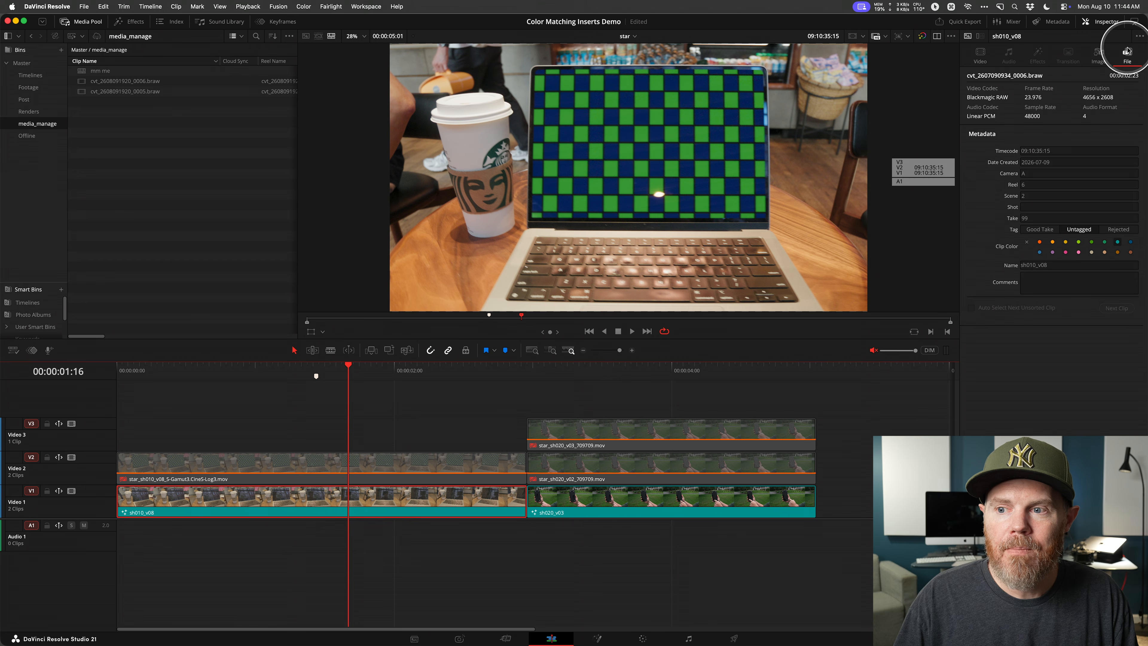
{"action": "key", "text": "ctrl"}
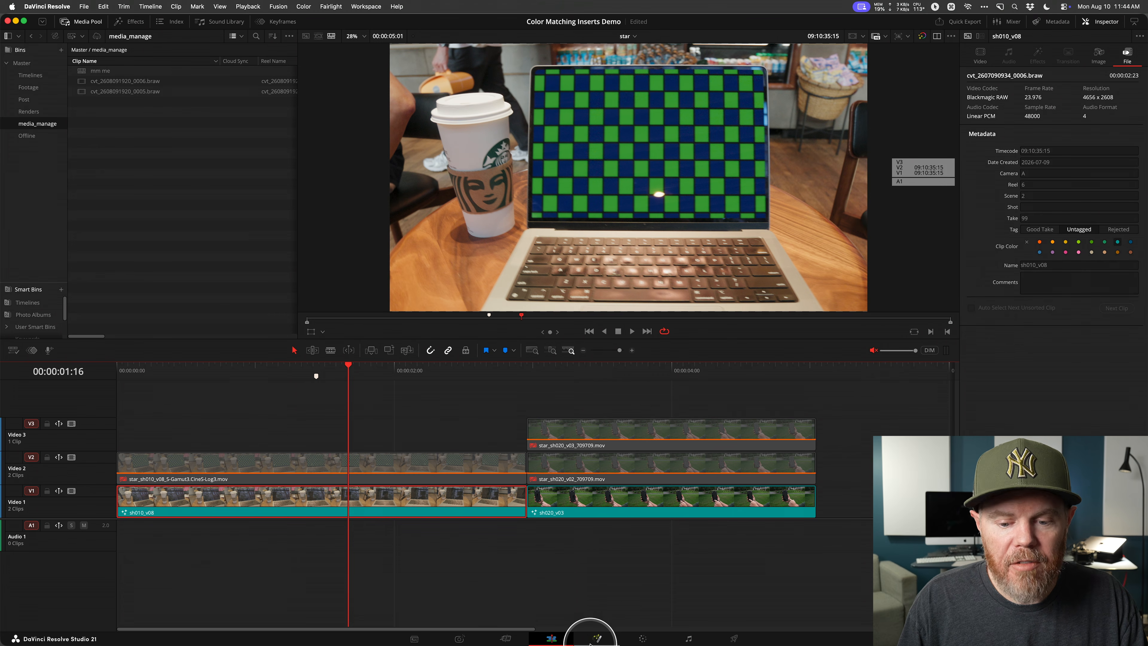
Switch to TextEdit and Finder, and compare the path's Timeline, Clip and Source Name variables with the Savers folder names.
{"action": "key", "text": "super+Tab"}
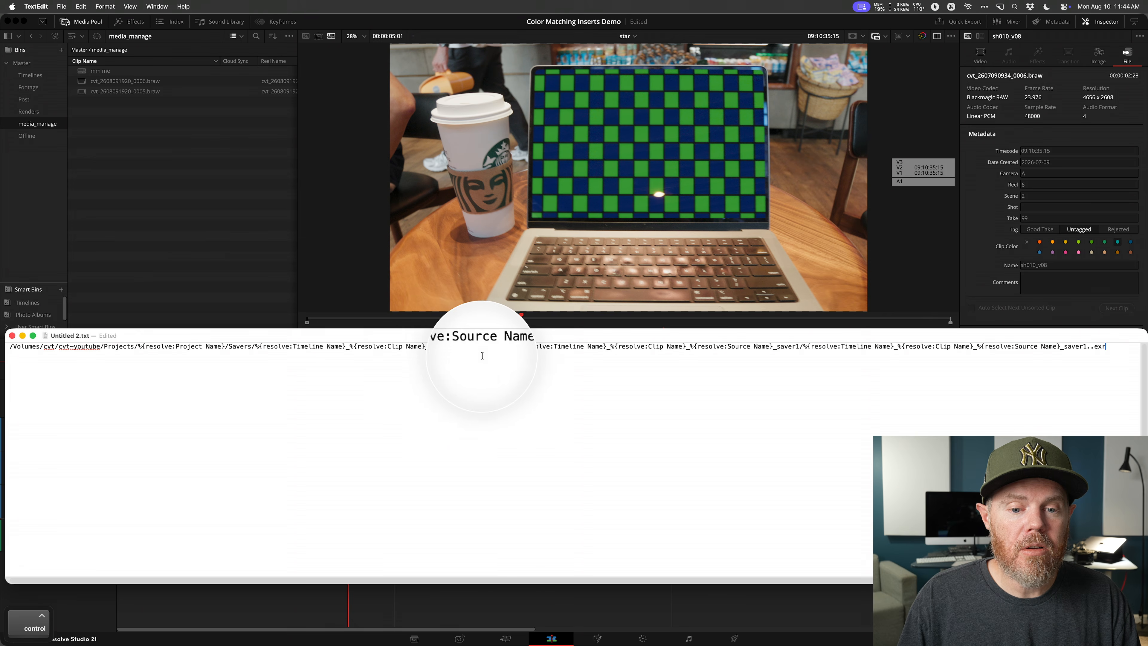
{"action": "key", "text": "super+Tab"}
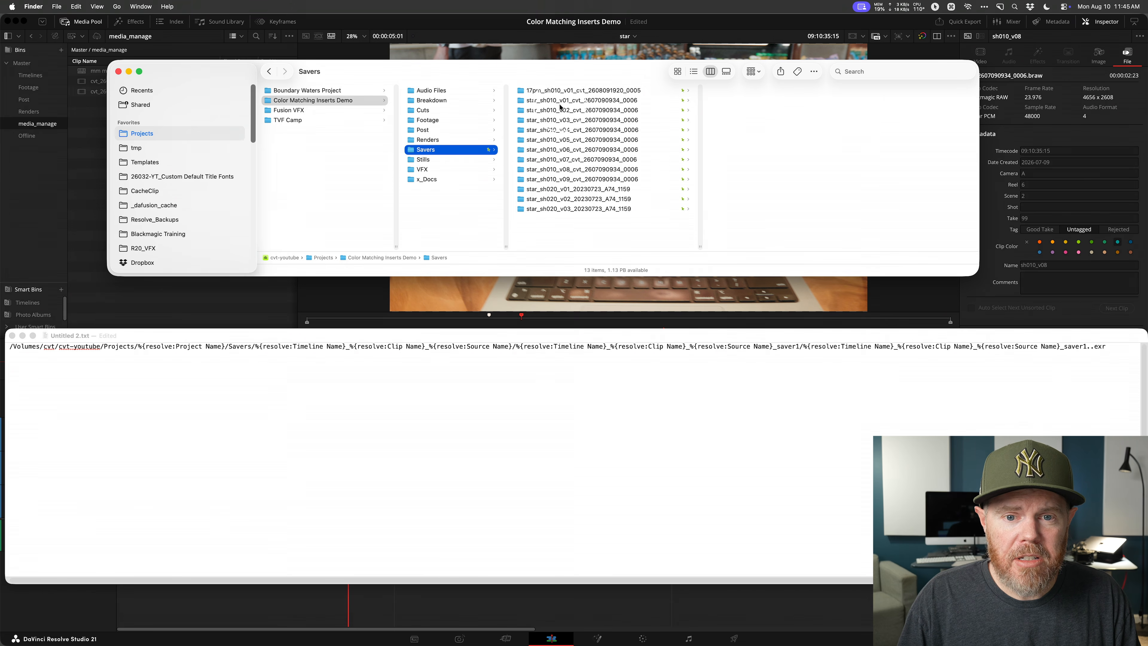
{"action": "key", "text": "ctrl"}
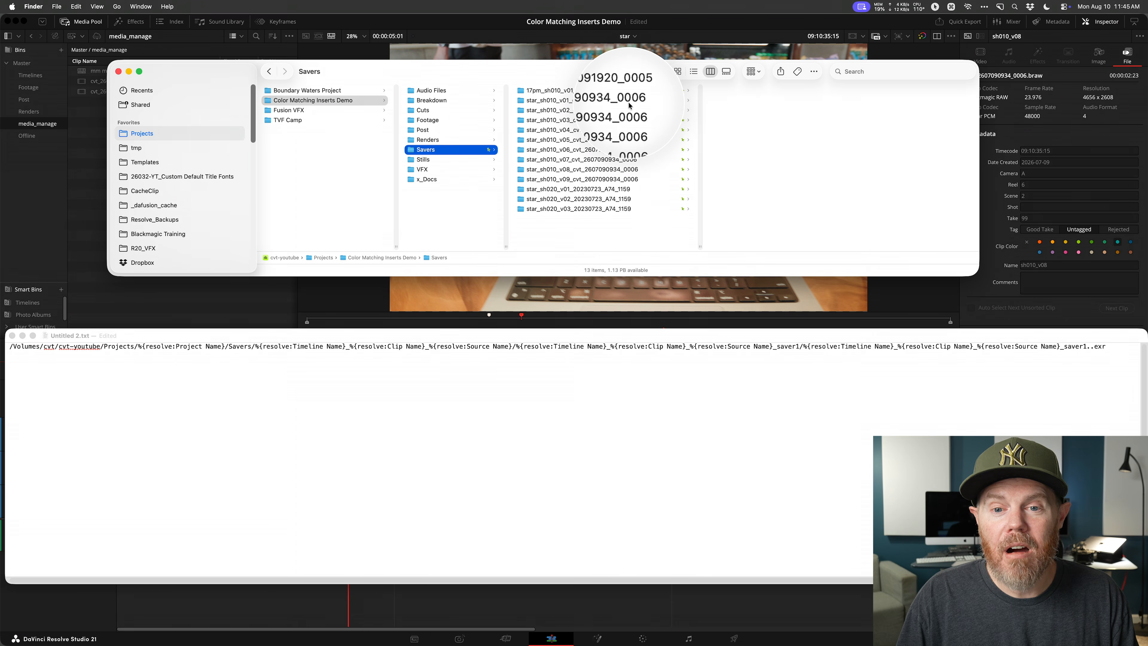
{"action": "key", "text": "ctrl"}
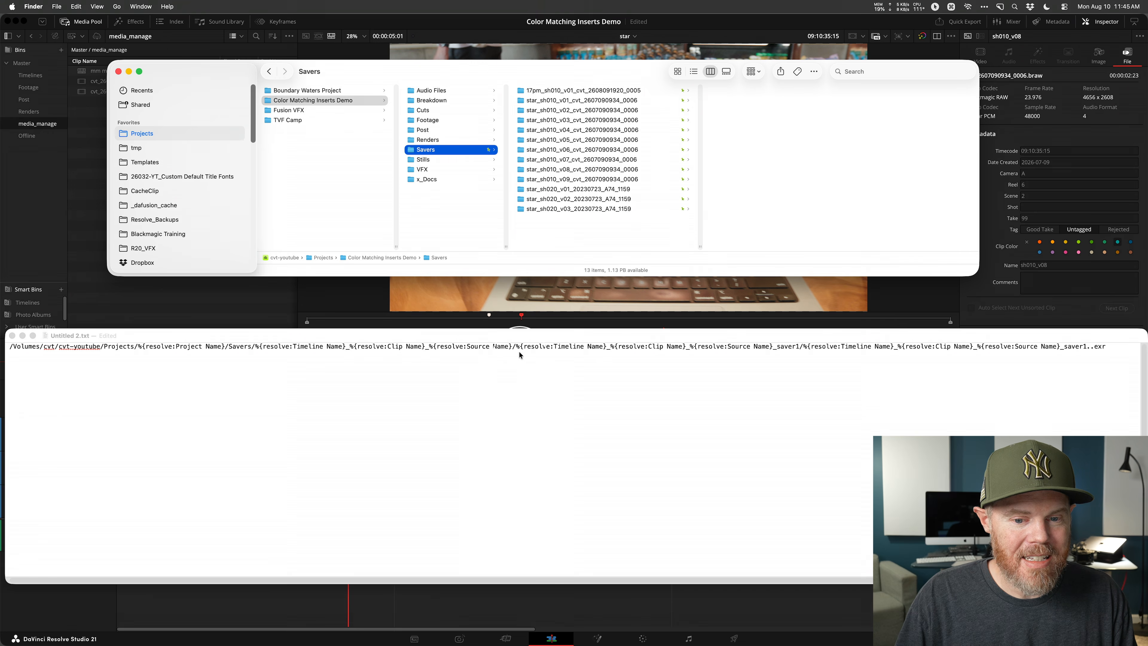
{"action": "key", "text": "ctrl"}
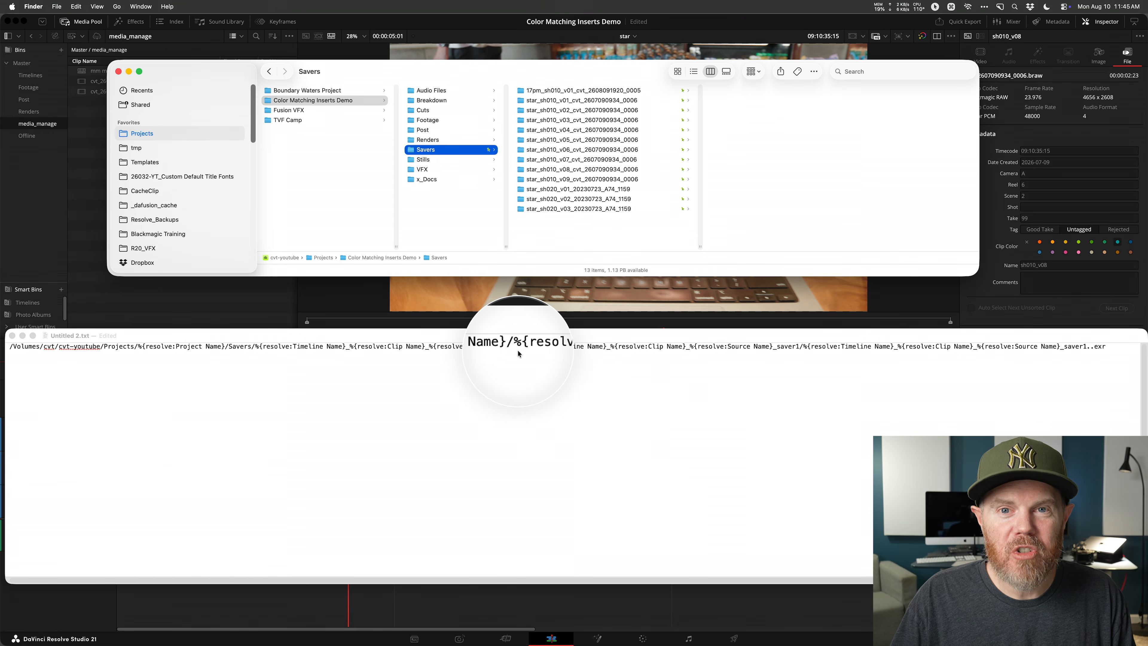
Browse several sh010 and sh020 version folders in Savers, ending on star_sh020_v01_20230723_A74_1159, and examine its subfolder name endings.
{"action": "left_click", "coordinate": [606, 90]}
{"action": "left_click", "coordinate": [609, 100]}
{"action": "left_click", "coordinate": [610, 110]}
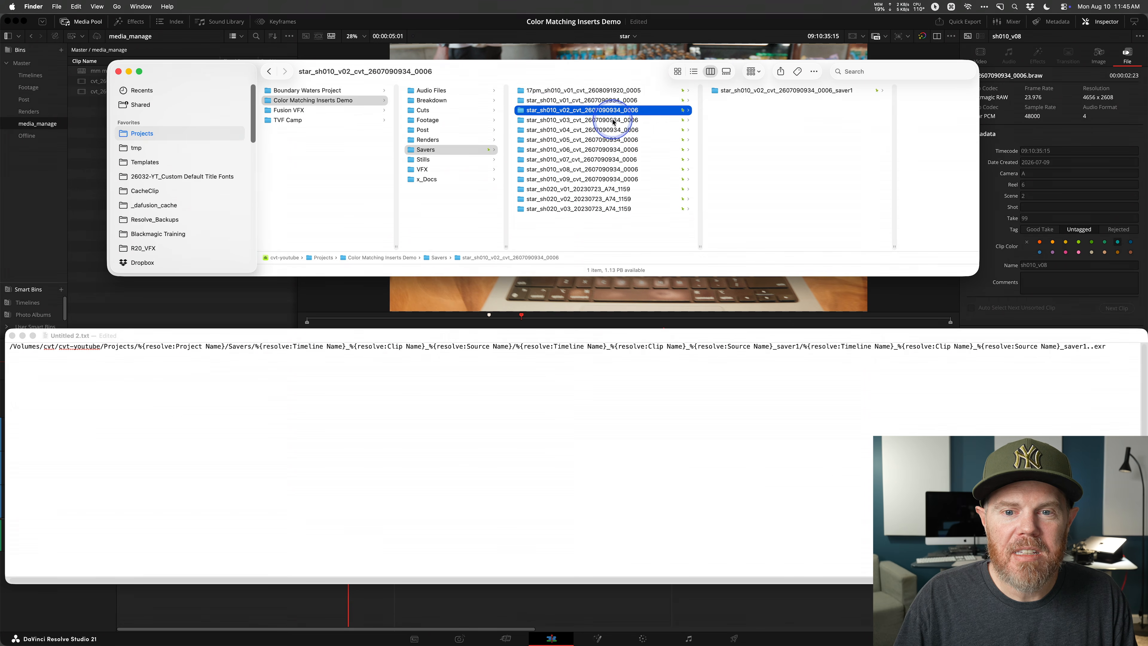
{"action": "left_click", "coordinate": [614, 120]}
{"action": "left_click", "coordinate": [615, 130]}
{"action": "left_click", "coordinate": [618, 199]}
{"action": "left_click", "coordinate": [618, 189]}
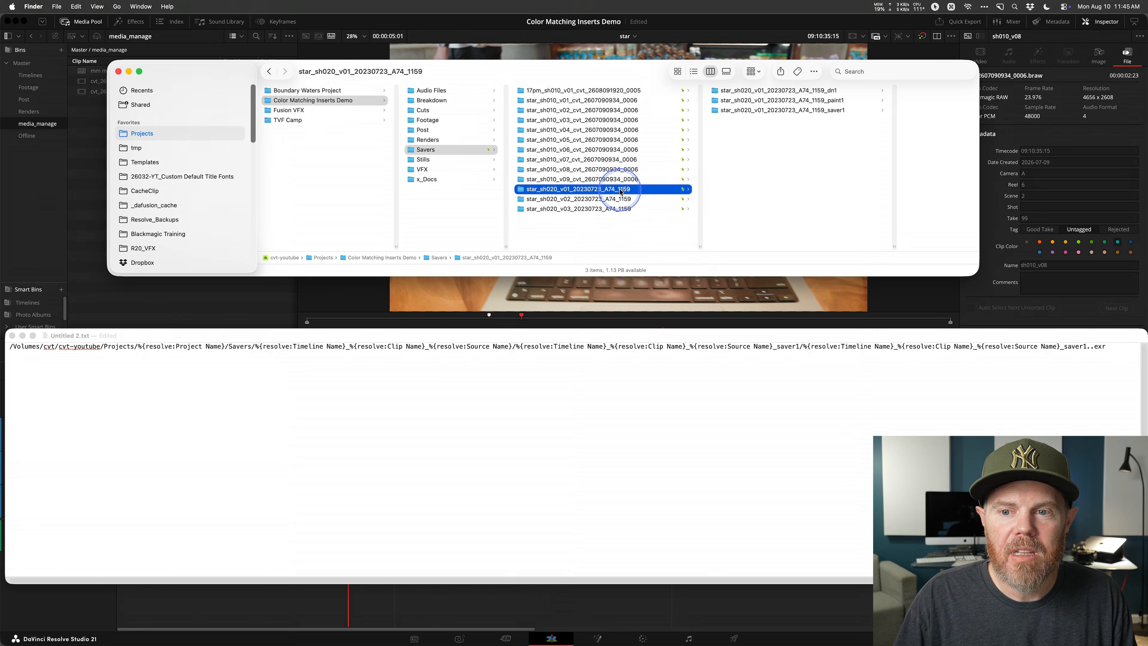
{"action": "key", "text": "ctrl+m"}
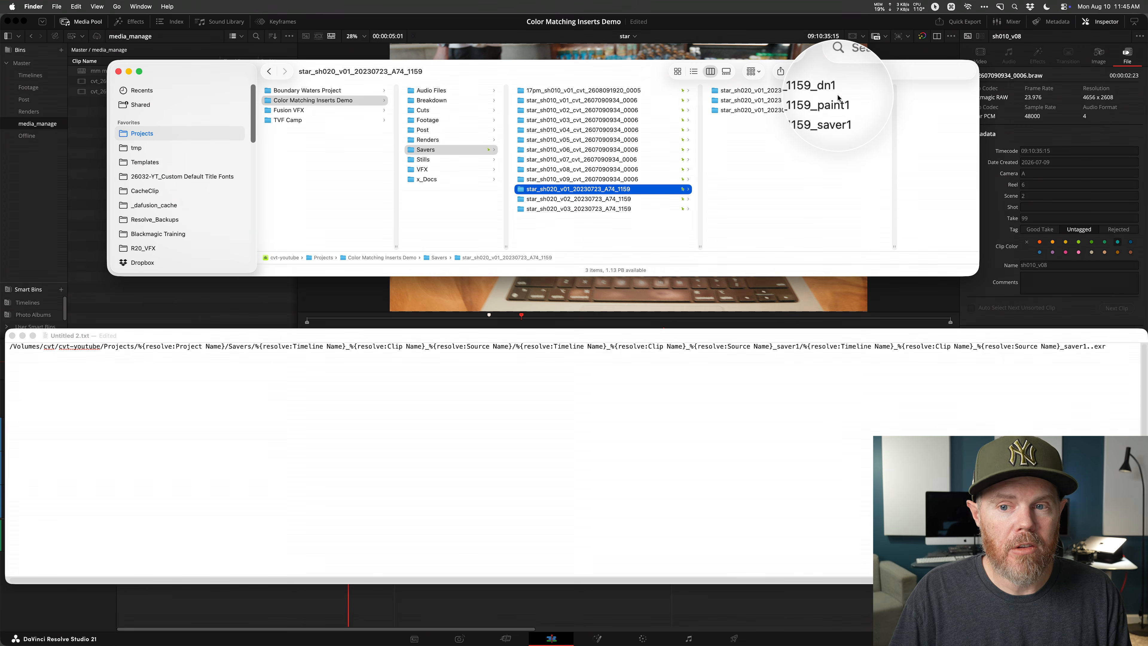
{"action": "key", "text": "ctrl+m"}
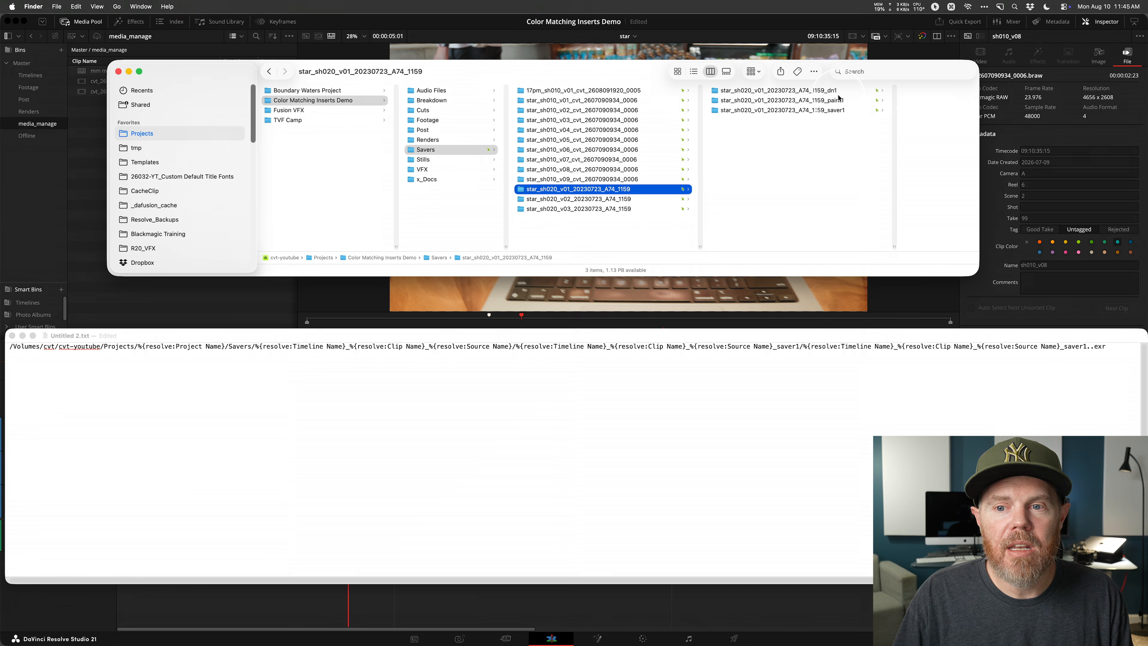
{"action": "key", "text": "ctrl+m"}
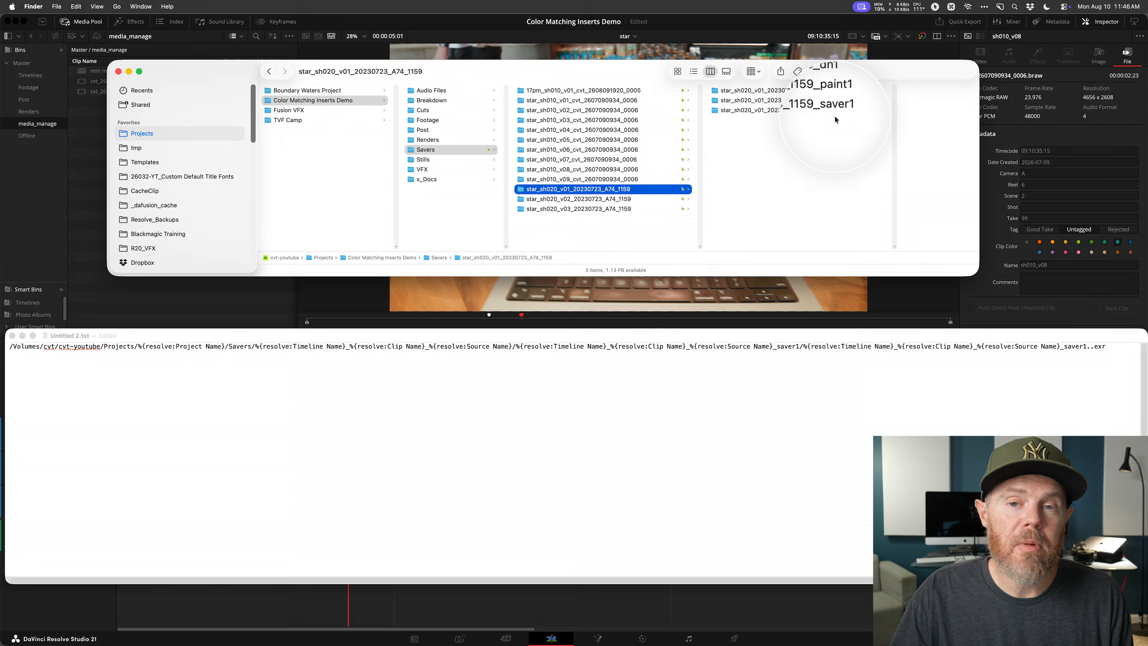
{"action": "key", "text": "Escape"}
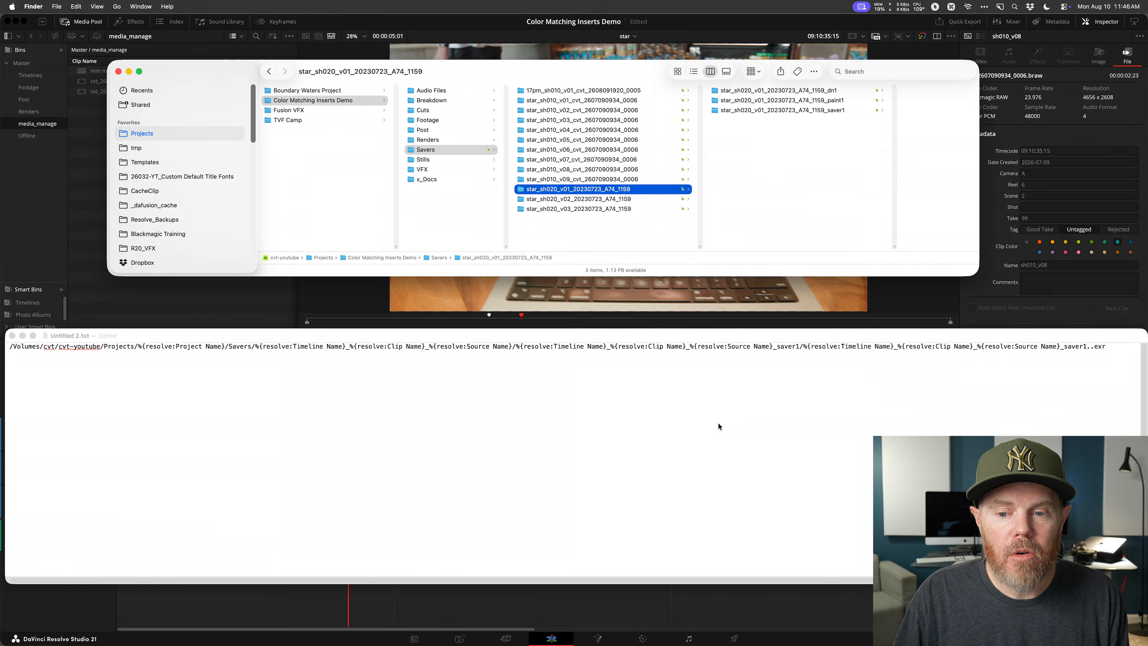
Highlight in turn the TextEdit path up to Savers/, the following Timeline/Clip/Source Name folder, and the first _saver1 suffix.
{"action": "left_click", "coordinate": [265, 349]}
{"action": "key", "text": "super+shift+Left"}
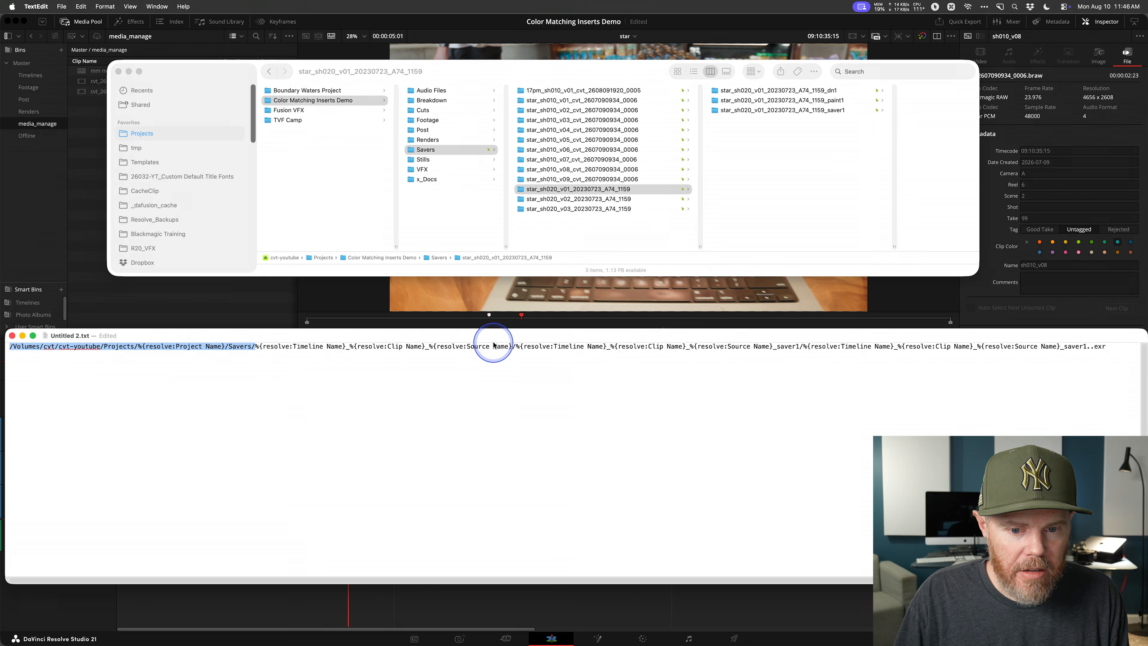
{"action": "left_click_drag", "start_coordinate": [511, 346], "coordinate": [256, 347]}
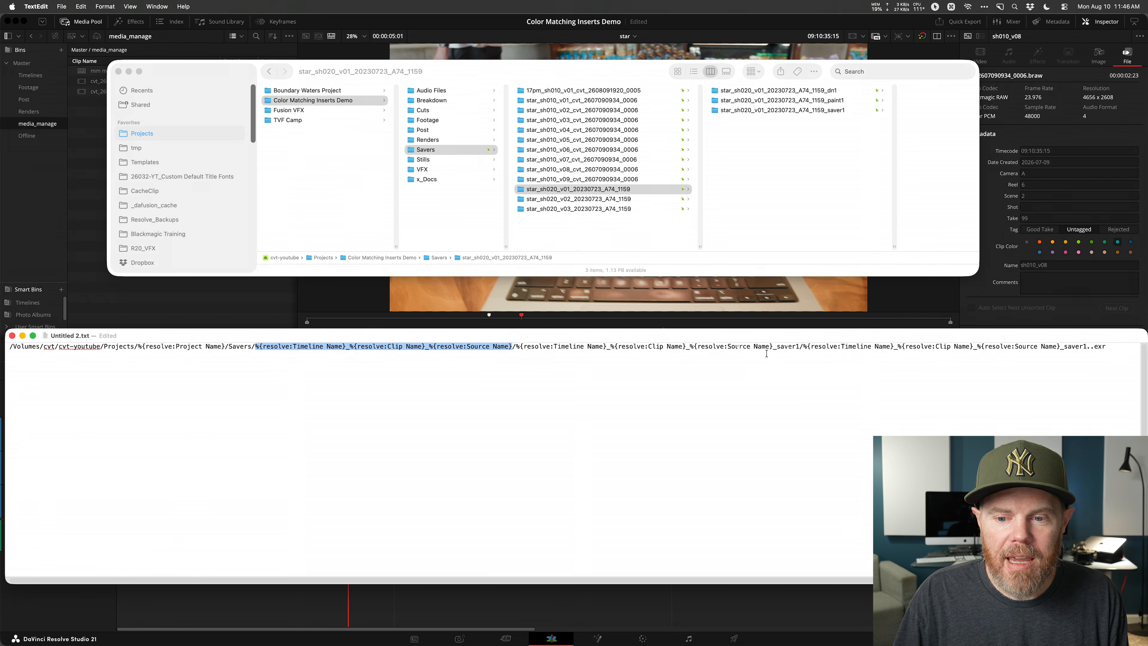
{"action": "left_click", "coordinate": [773, 346]}
{"action": "left_click_drag", "start_coordinate": [773, 347], "coordinate": [801, 349]}
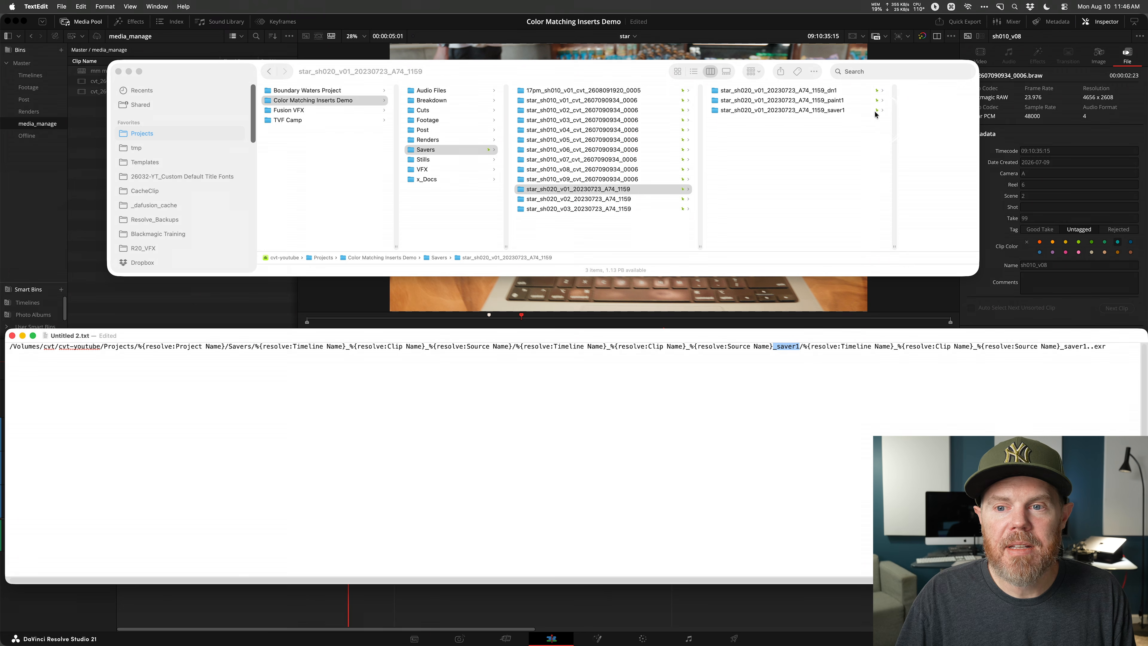
In Finder, view the EXR sequences inside the dn1 and paint1 subfolders of star_sh020_v01_20230723_A74_1159, returning to dn1.
{"action": "left_click", "coordinate": [840, 91]}
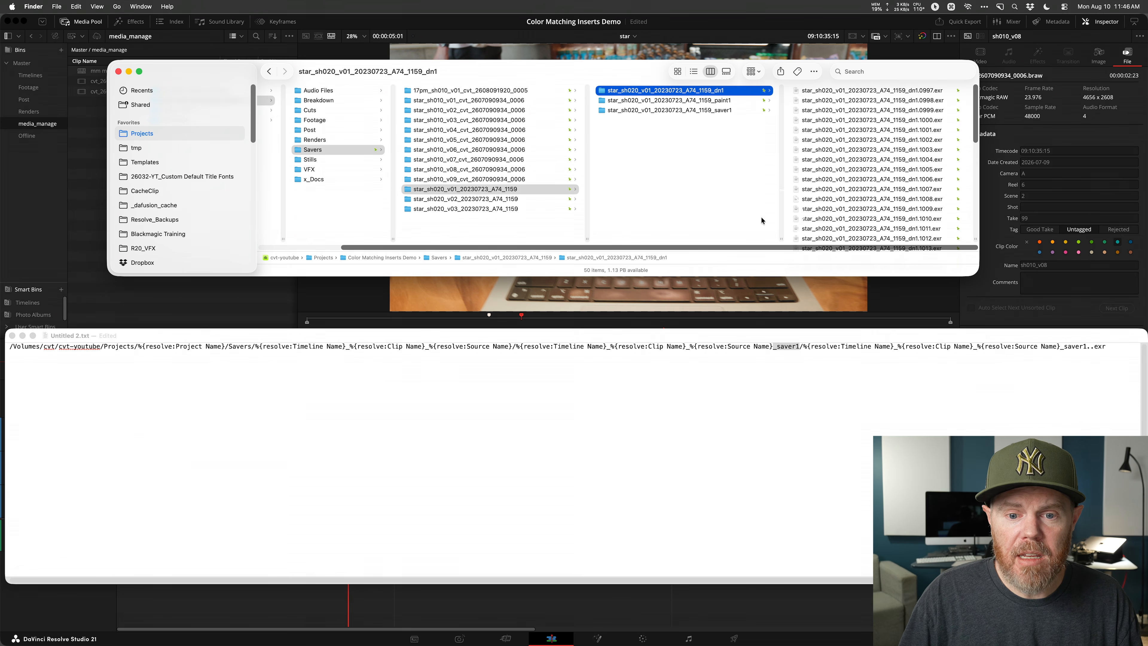
{"action": "left_click", "coordinate": [739, 101]}
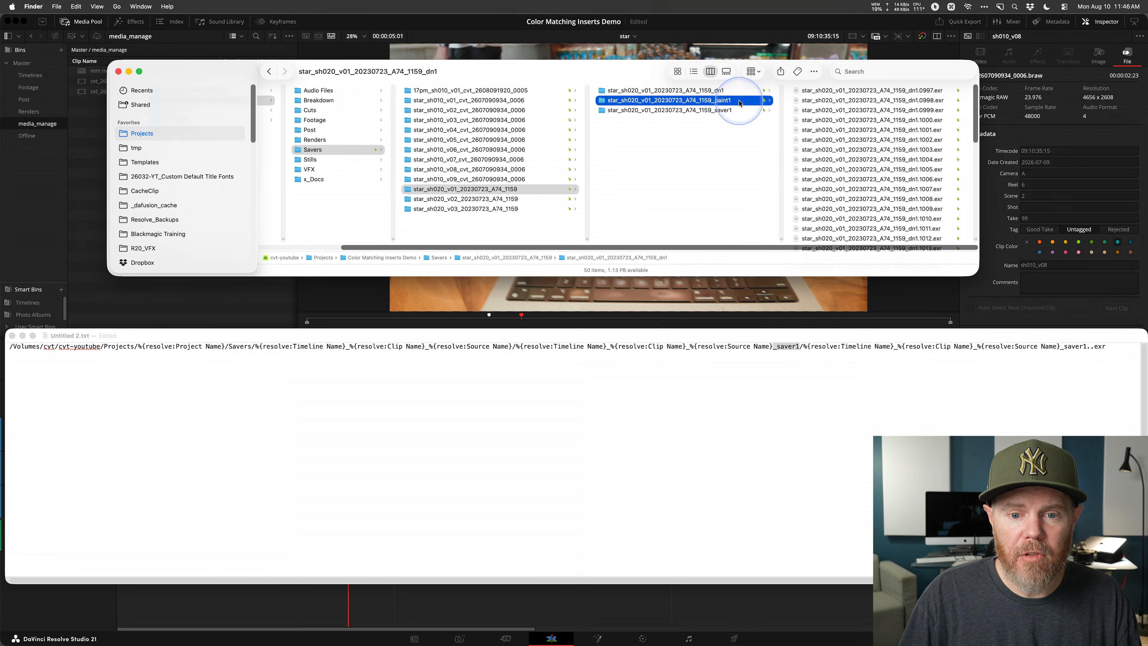
{"action": "left_click", "coordinate": [723, 90]}
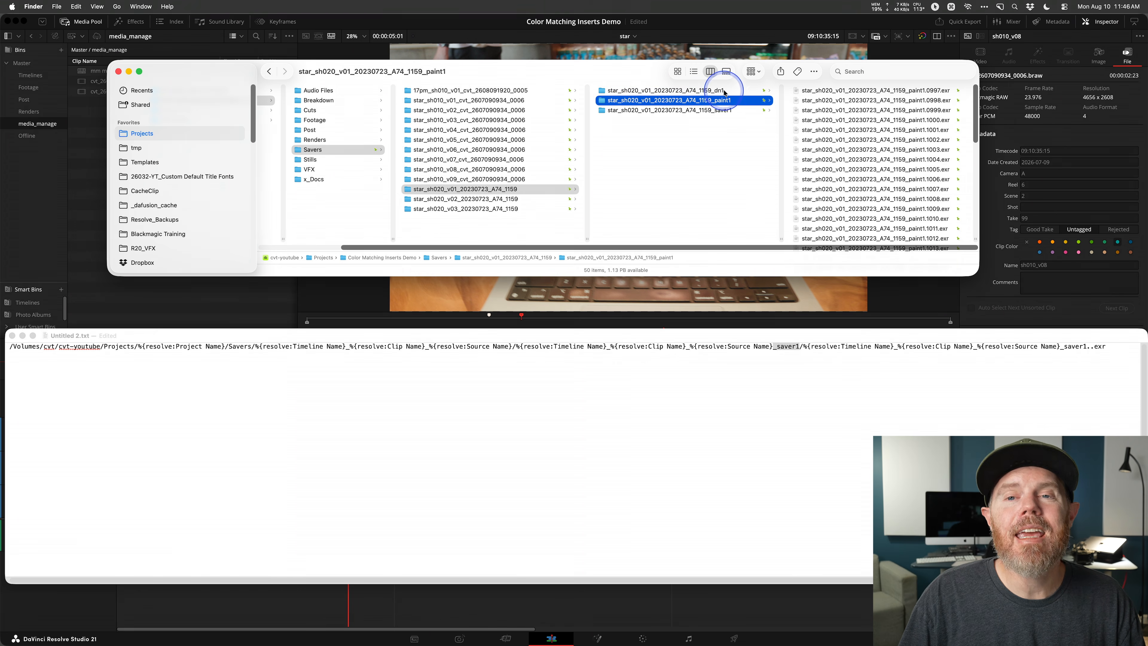
In the TextEdit path, mark out the final file name after the _saver1/ folder and compare its ending with the dn1 EXR frame numbers in Finder.
{"action": "left_click", "coordinate": [815, 360]}
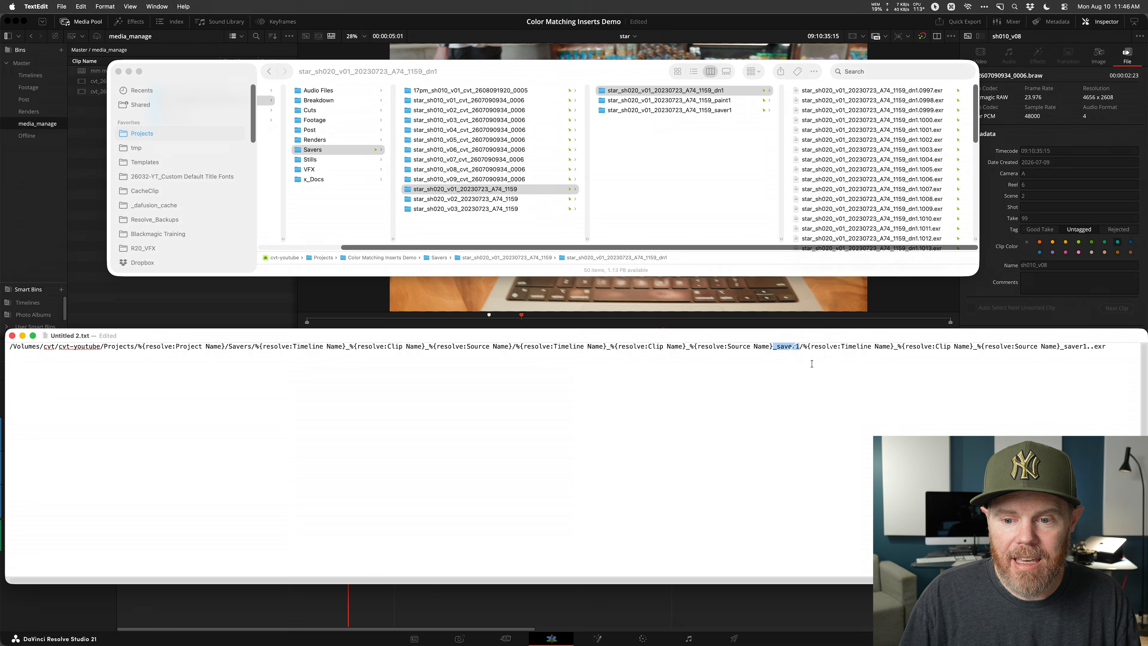
{"action": "left_click", "coordinate": [802, 349]}
{"action": "double_click", "coordinate": [802, 348]}
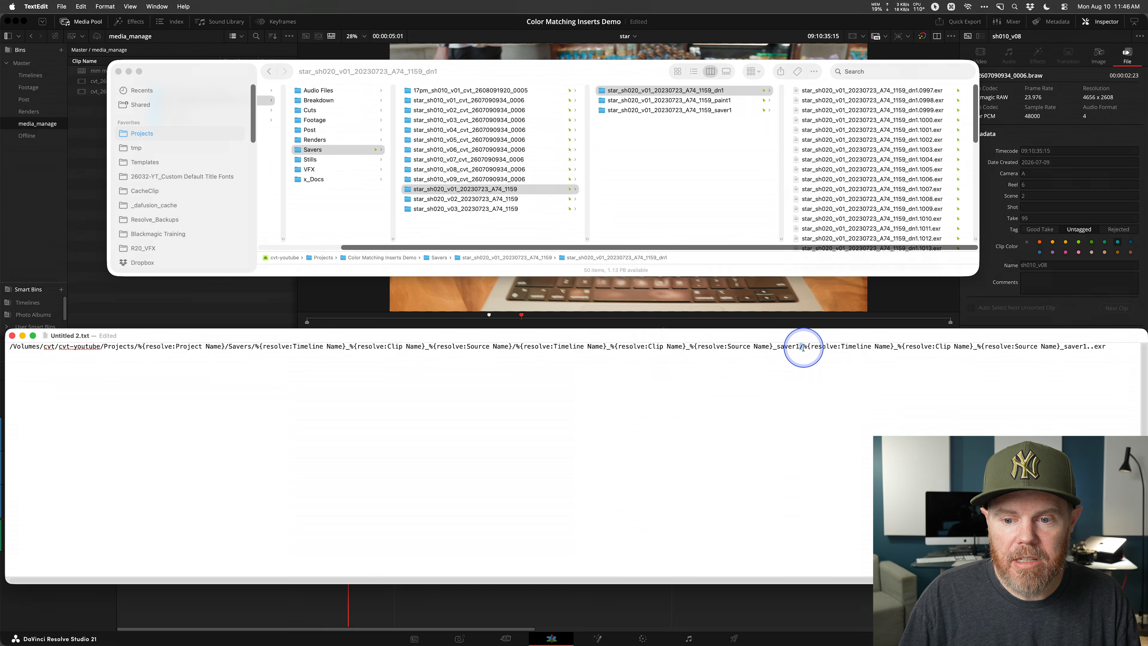
{"action": "left_click_drag", "start_coordinate": [805, 348], "coordinate": [1078, 342]}
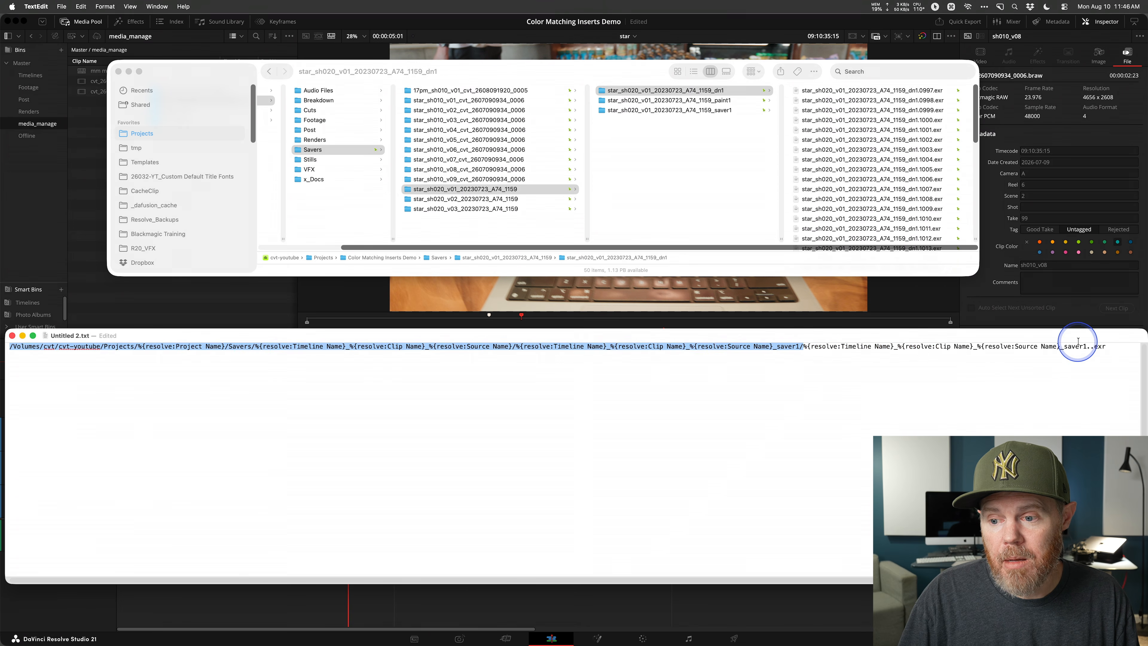
{"action": "left_click", "coordinate": [1108, 346]}
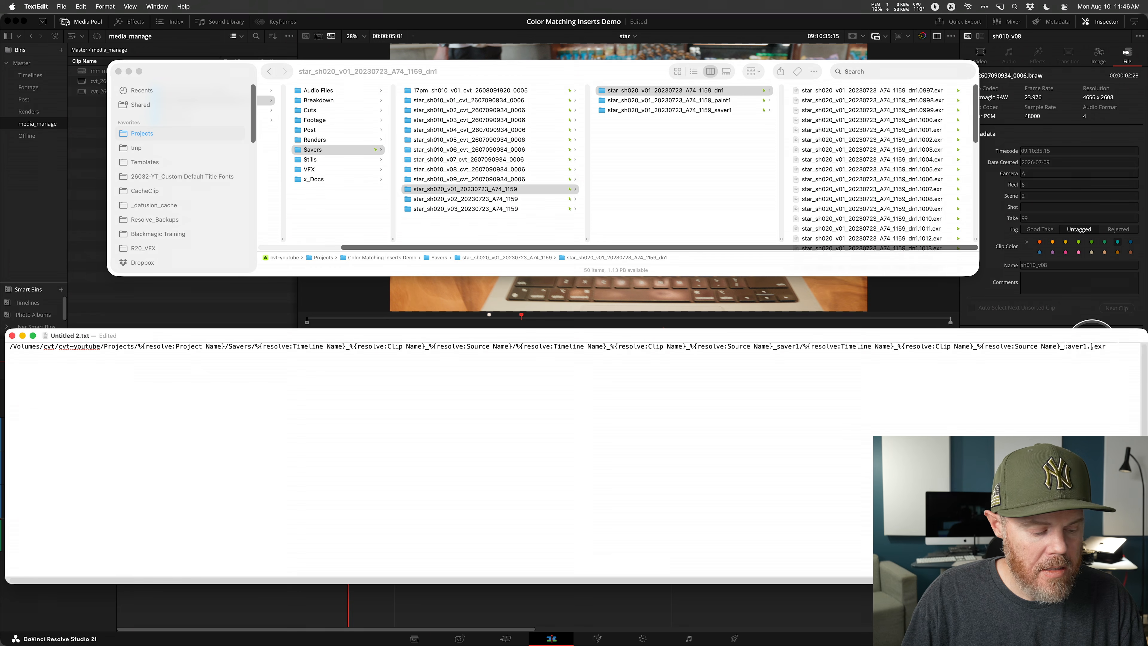
{"action": "key", "text": "ctrl"}
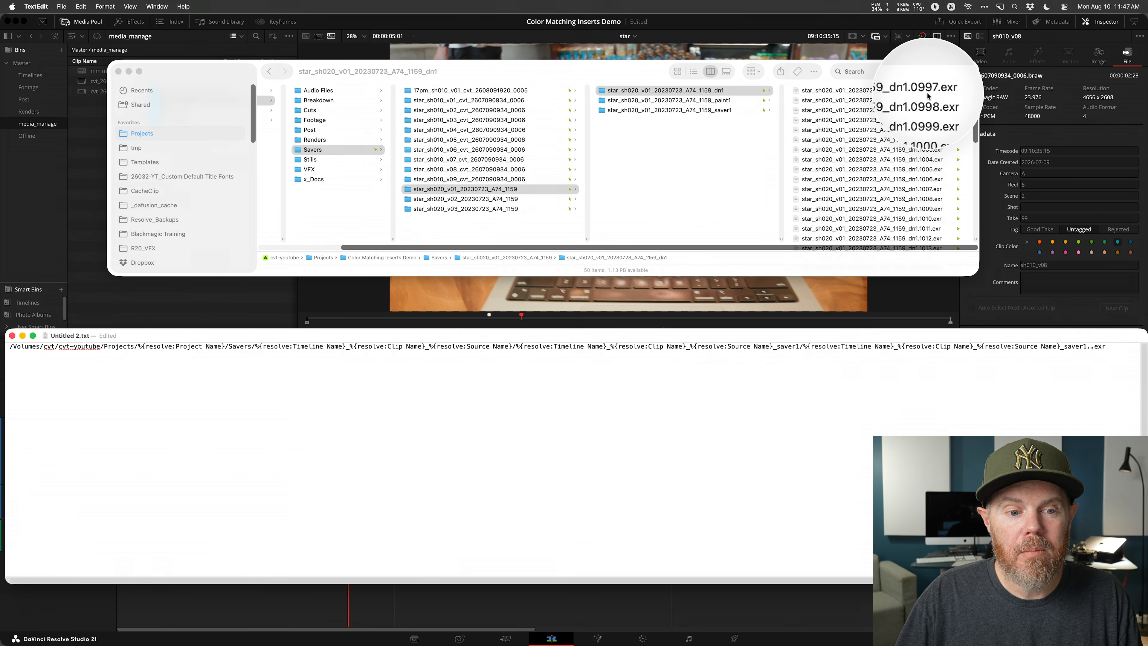
Switch to DaVinci Resolve and check the Default Start Frame in the project's Fusion settings.
{"action": "left_click", "coordinate": [234, 293]}
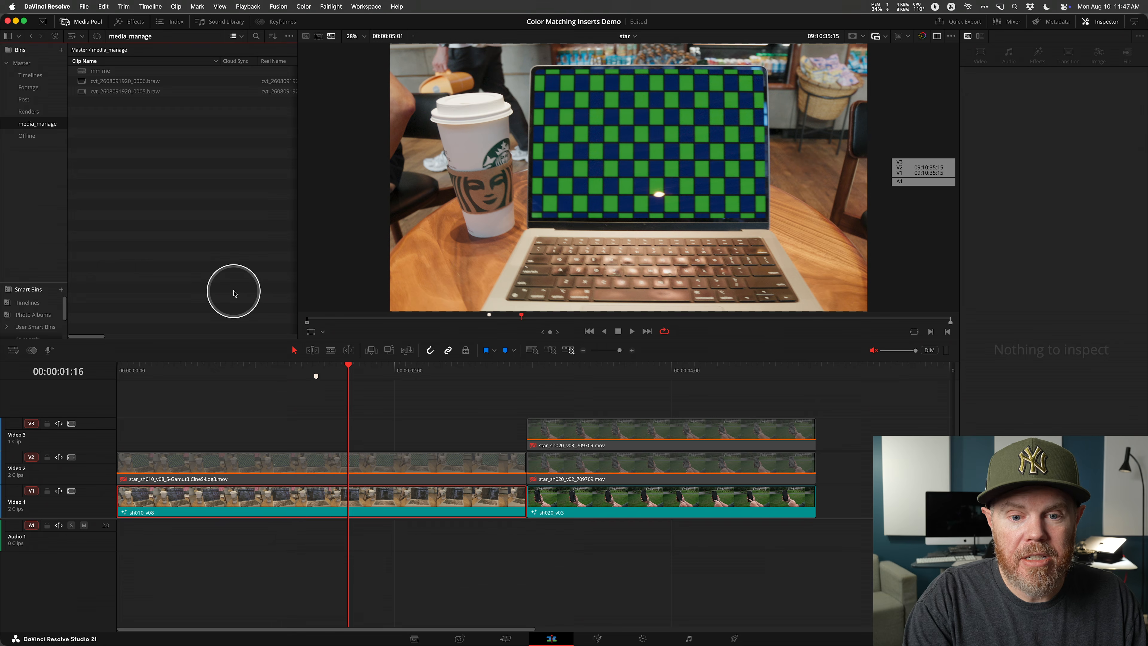
{"action": "key", "text": "shift+9"}
{"action": "left_click", "coordinate": [412, 240]}
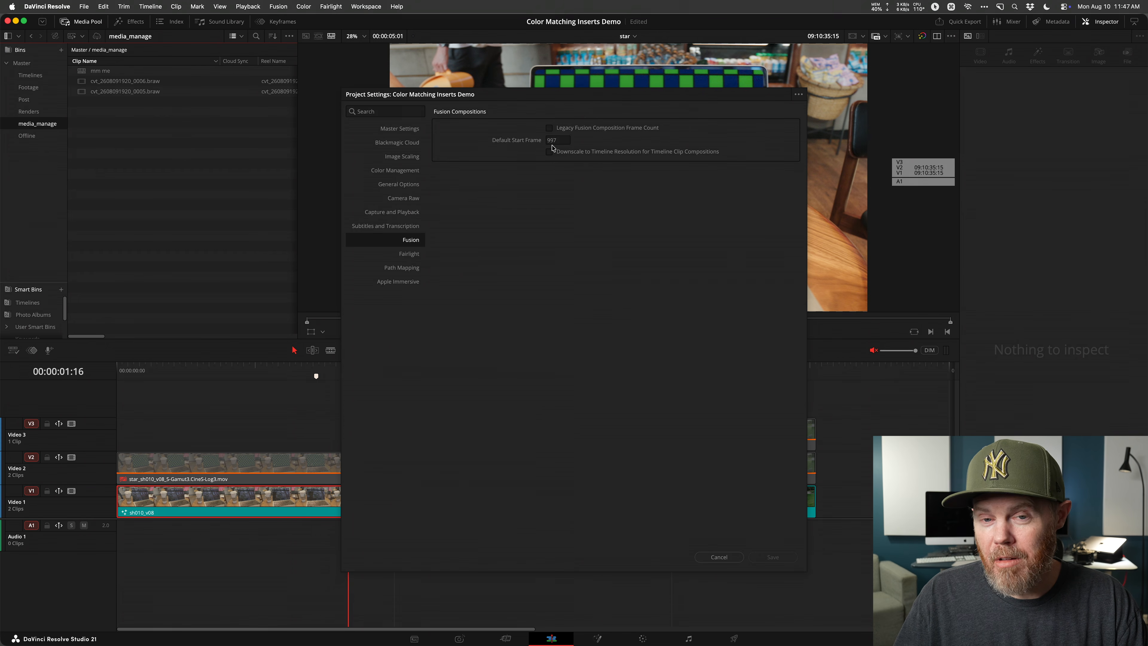
Switch to TextEdit and select the entire Saver path, and return to DaVinci Resolve to cancel Project Settings.
{"action": "key", "text": "super+Tab"}
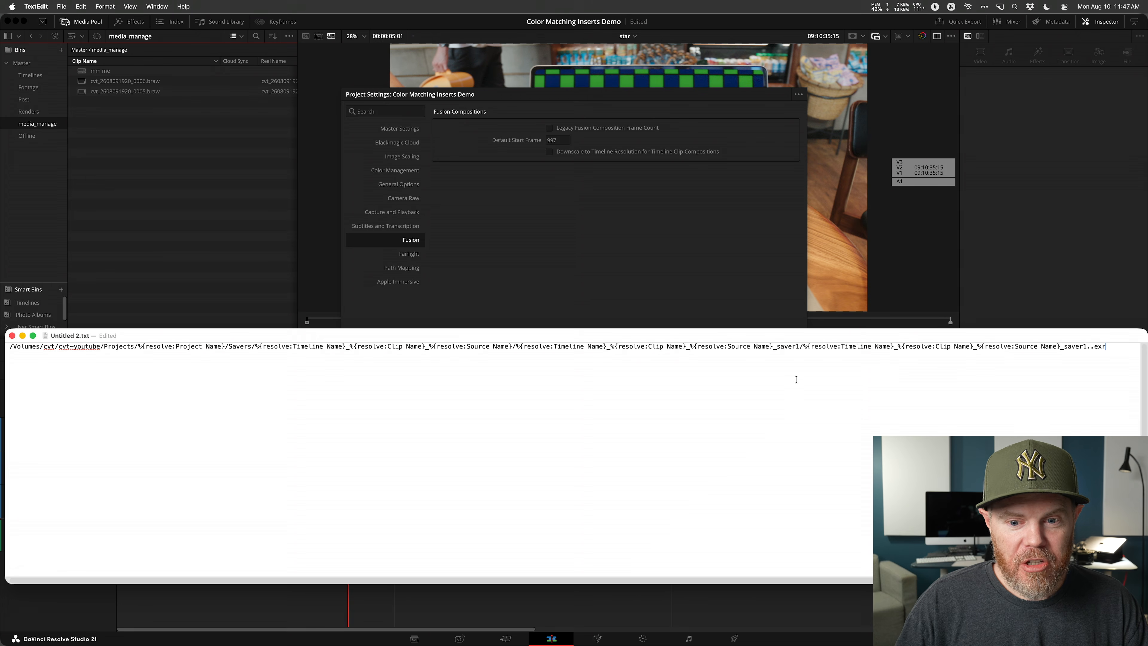
{"action": "left_click", "coordinate": [868, 346]}
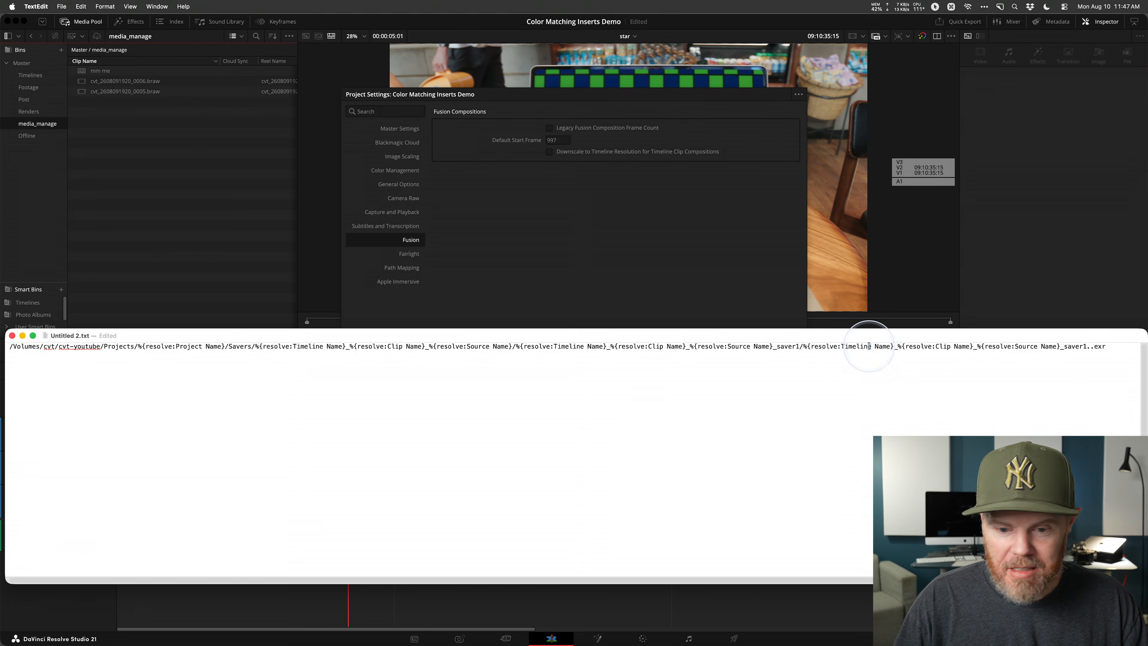
{"action": "key", "text": "super+a"}
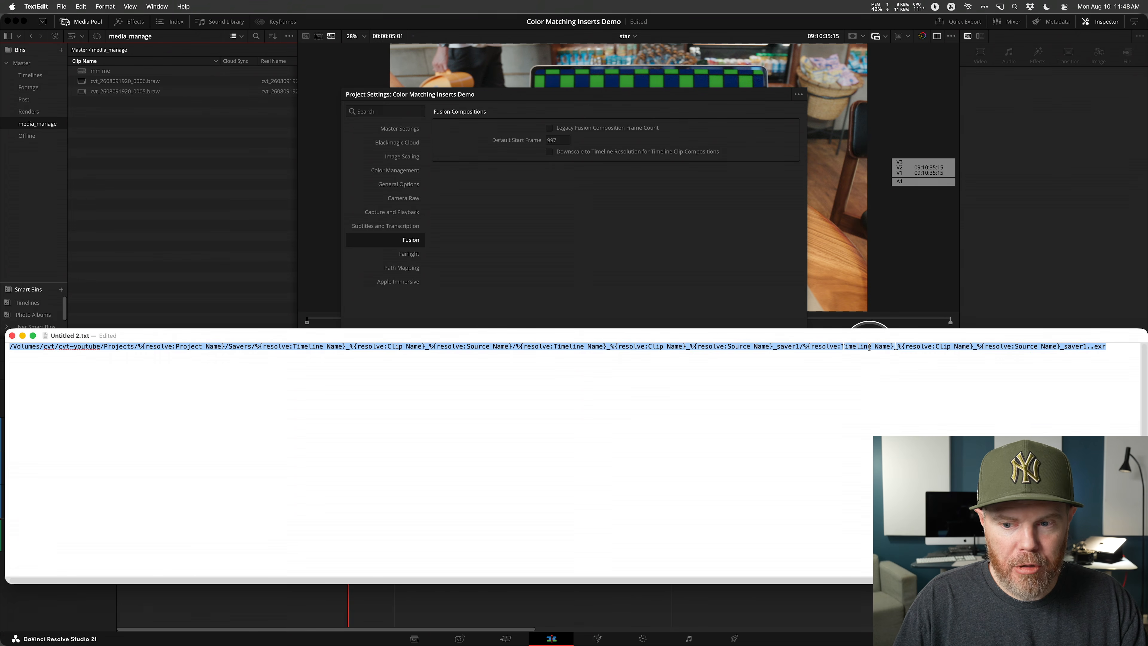
{"action": "left_click", "coordinate": [151, 152]}
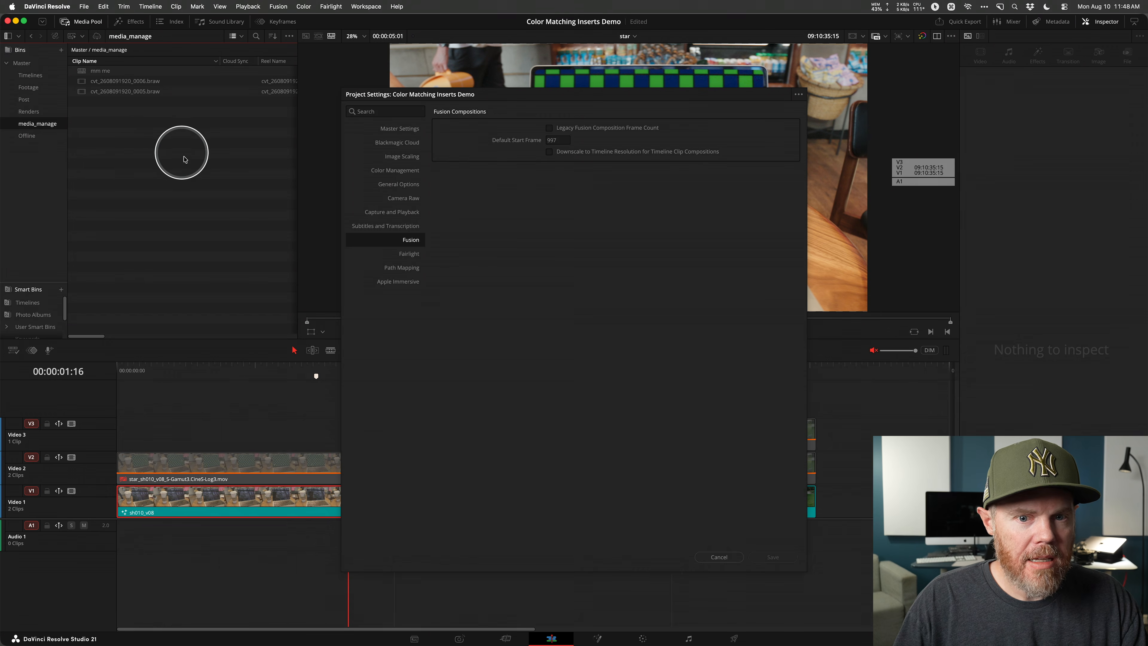
{"action": "left_click", "coordinate": [714, 556]}
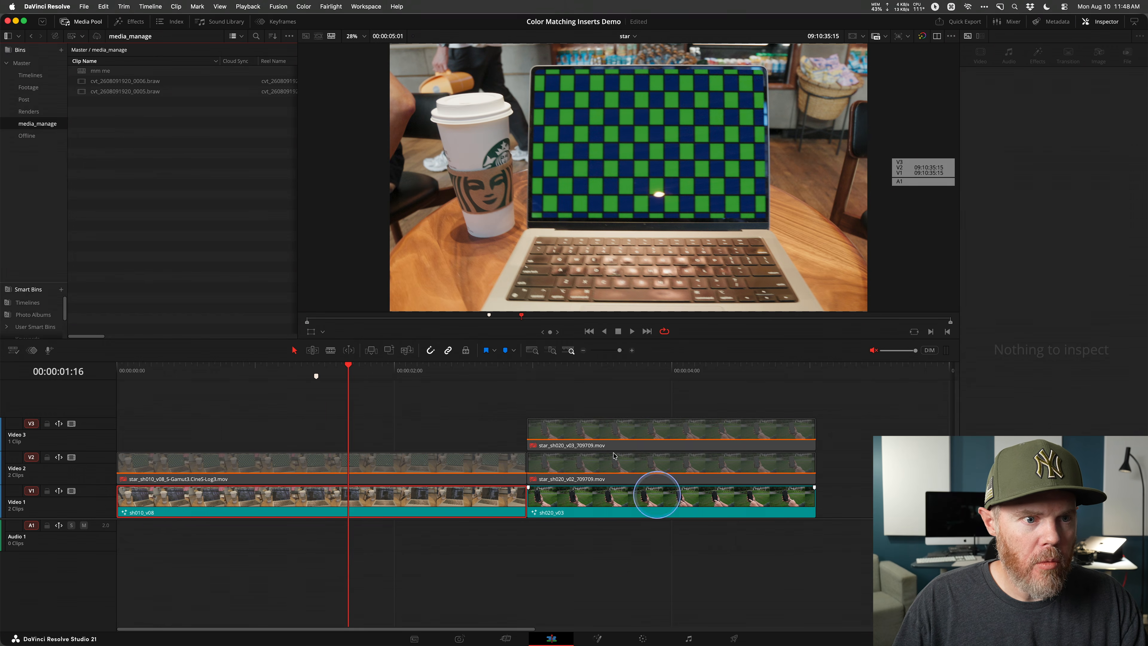
Open the mm me timeline from the media_manage bin and rename it tut.
{"action": "double_click", "coordinate": [107, 74]}
{"action": "mouse_move", "coordinate": [274, 367]}
{"action": "left_mouse_down"}
{"action": "mouse_move", "coordinate": [569, 402]}
{"action": "mouse_move", "coordinate": [248, 385]}
{"action": "mouse_move", "coordinate": [275, 379]}
{"action": "left_mouse_up"}
{"action": "left_click", "coordinate": [107, 71]}
{"action": "type", "text": "tut"}
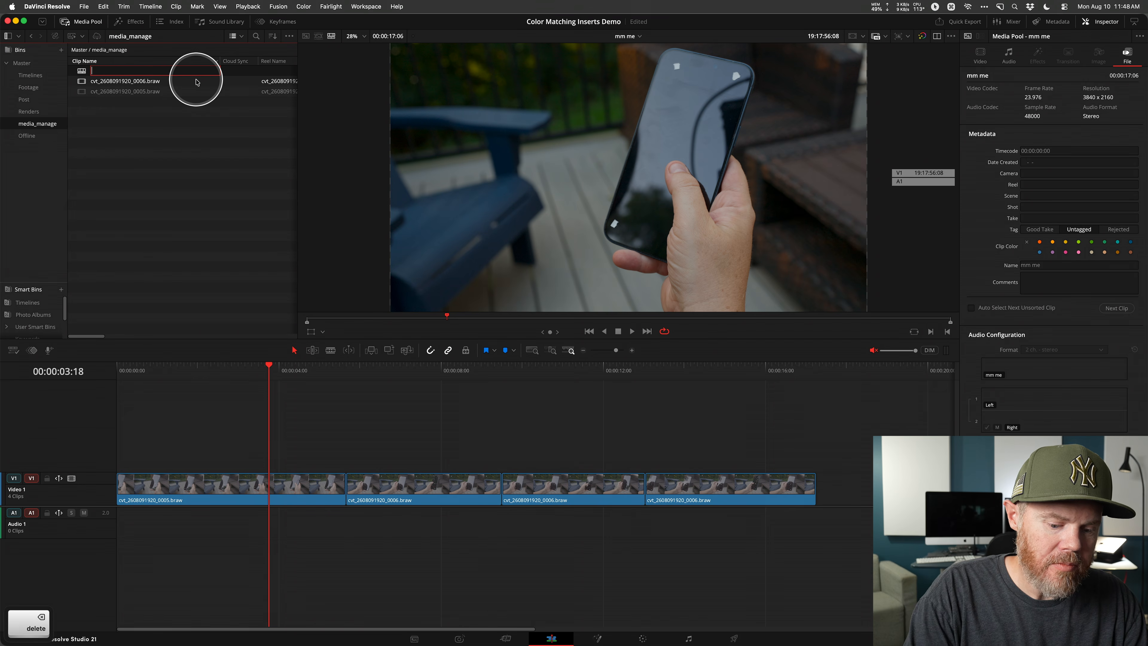
{"action": "left_click", "coordinate": [205, 141]}
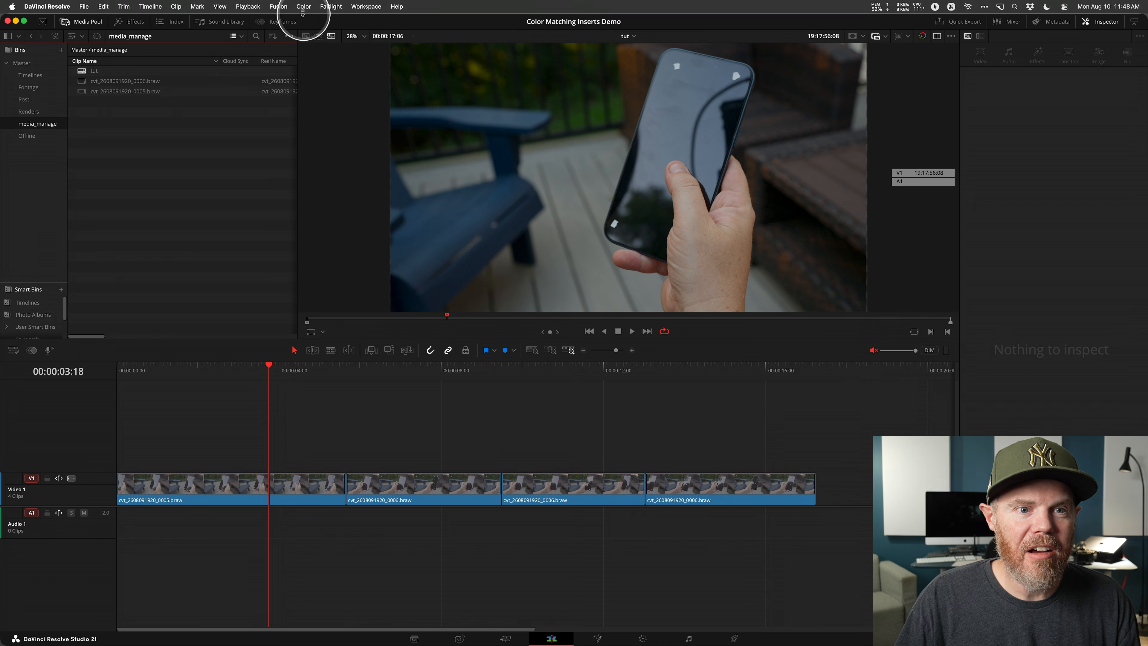
Rename all clips in the tut timeline with the ShotNamer script, using pattern sh###, starting at 10 with an increment of 10.
{"action": "left_click", "coordinate": [330, 6]}
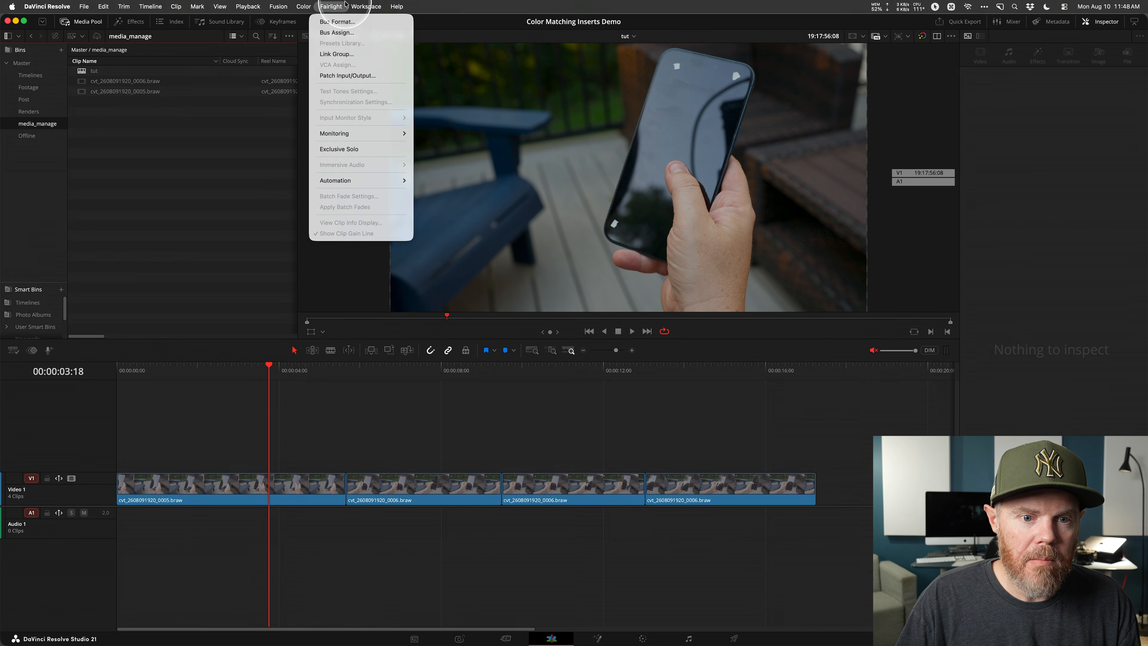
{"action": "mouse_move", "coordinate": [365, 6]}
{"action": "mouse_move", "coordinate": [394, 330]}
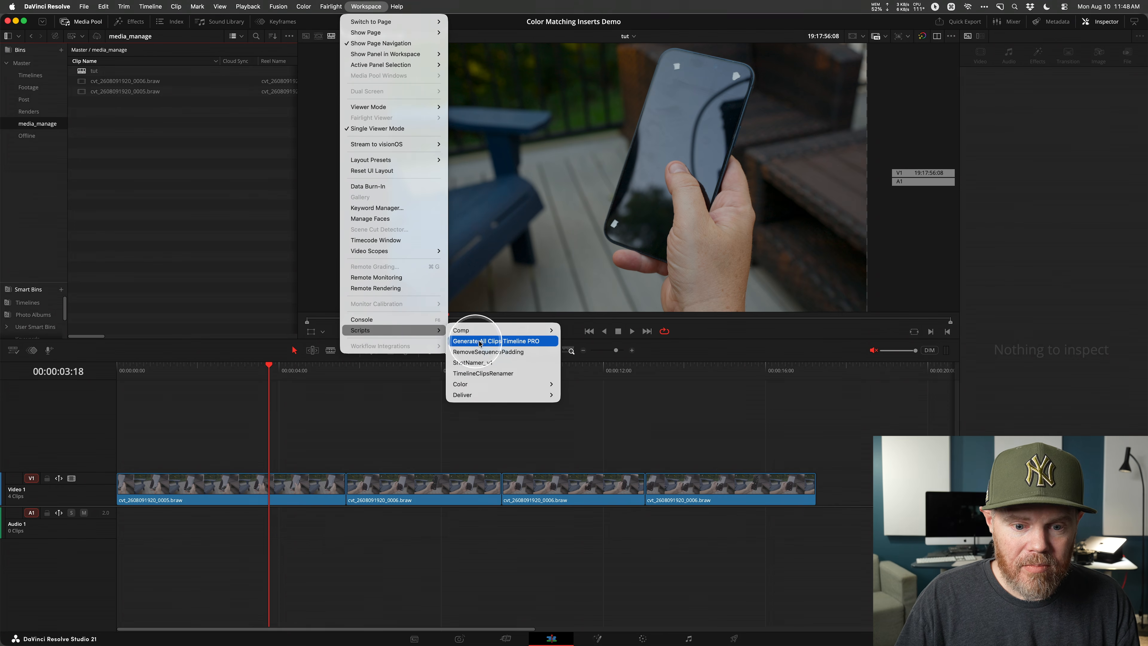
{"action": "left_click", "coordinate": [494, 363]}
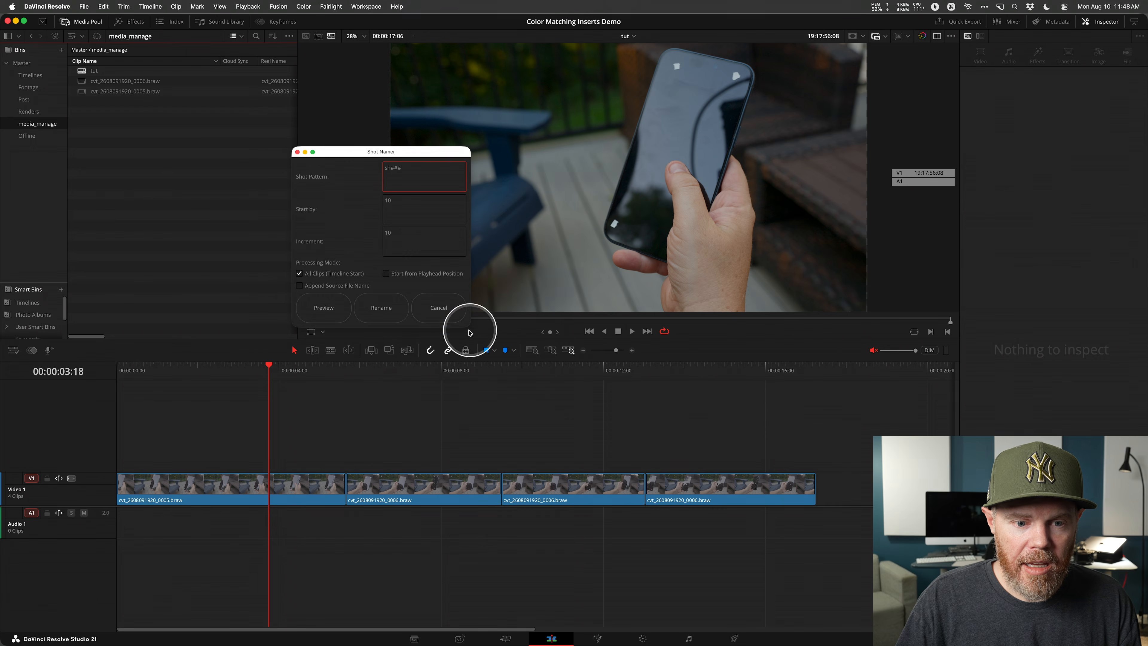
{"action": "left_click", "coordinate": [381, 308]}
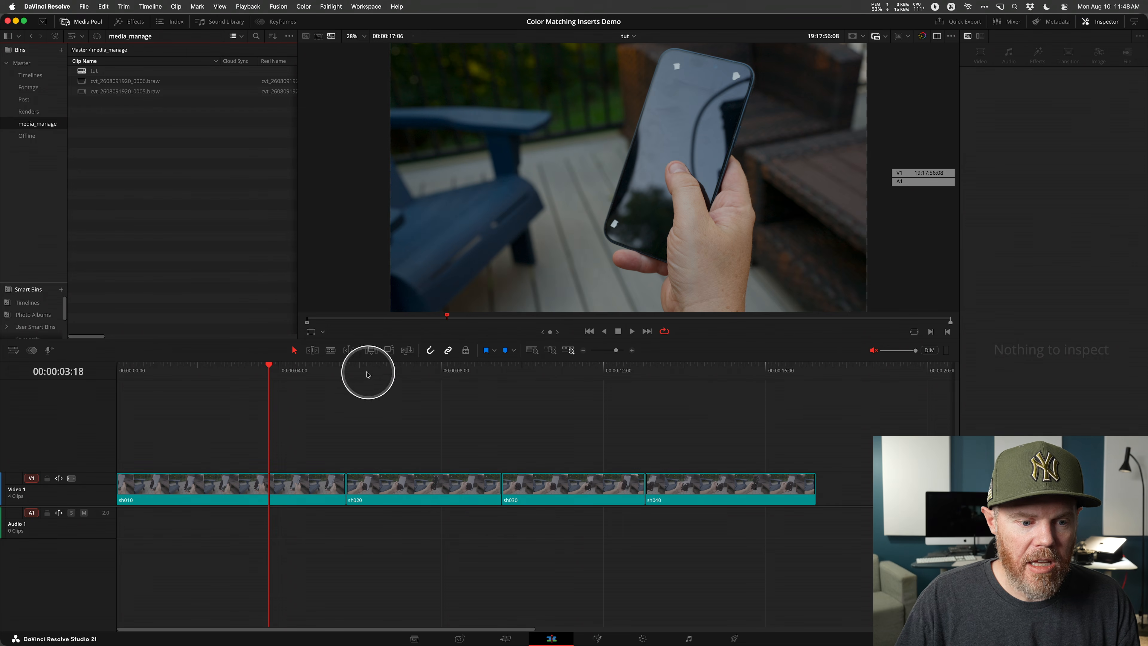
Rename the first timeline clip as sh010_v01.
{"action": "left_click_drag", "start_coordinate": [243, 373], "coordinate": [264, 377]}
{"action": "left_click", "coordinate": [294, 489]}
{"action": "left_click", "coordinate": [1106, 270]}
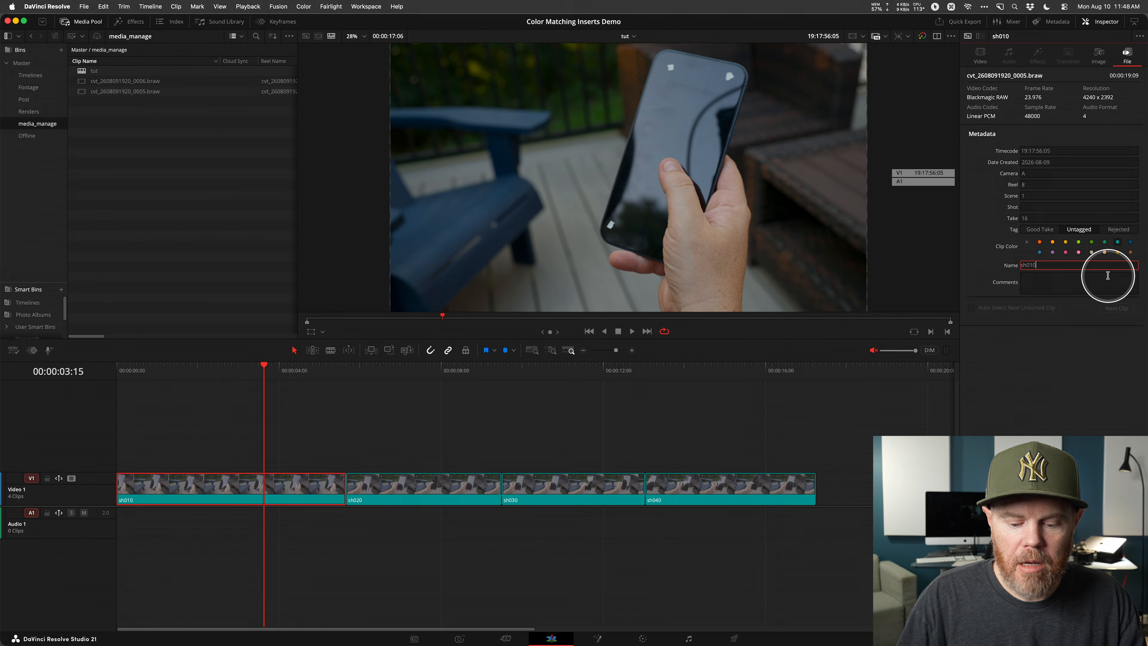
{"action": "type", "text": "_v01"}
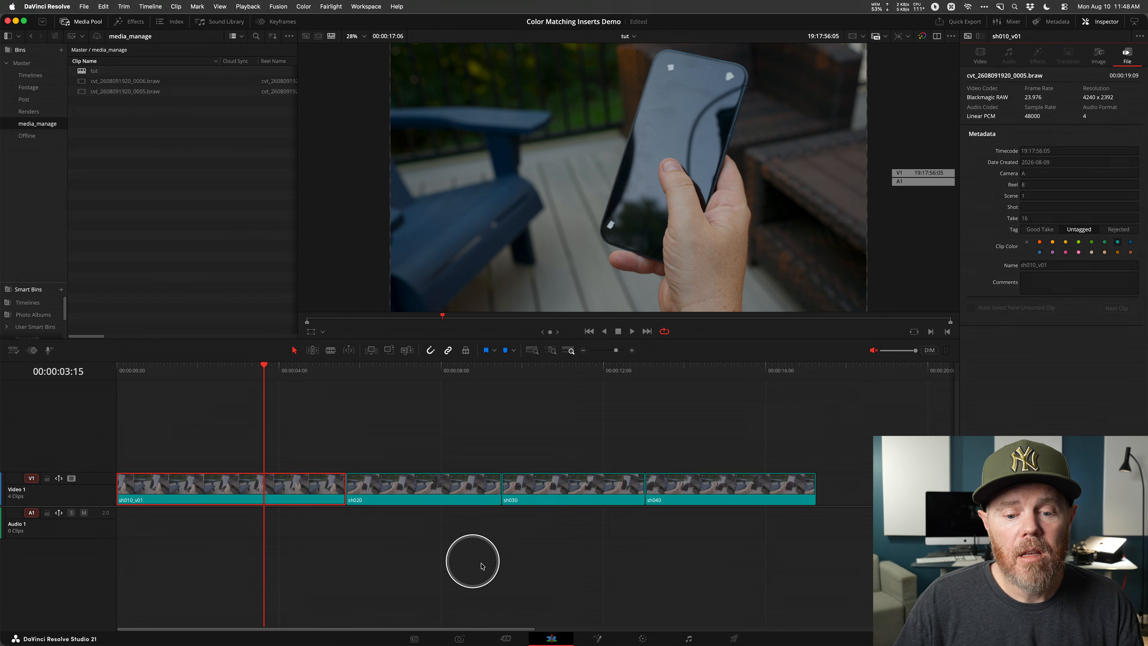
Open sh010_v01 on the Fusion page and cycle the clip thumbnail labels through codec and composition names back to clip names.
{"action": "left_click", "coordinate": [598, 636]}
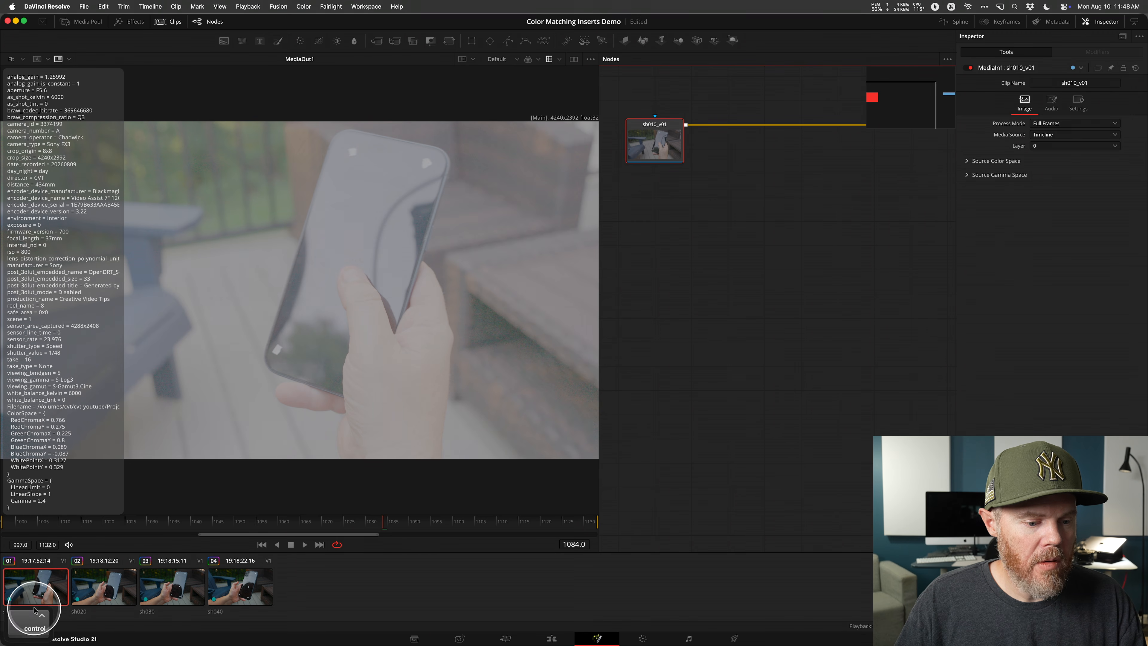
{"action": "double_click", "coordinate": [25, 614]}
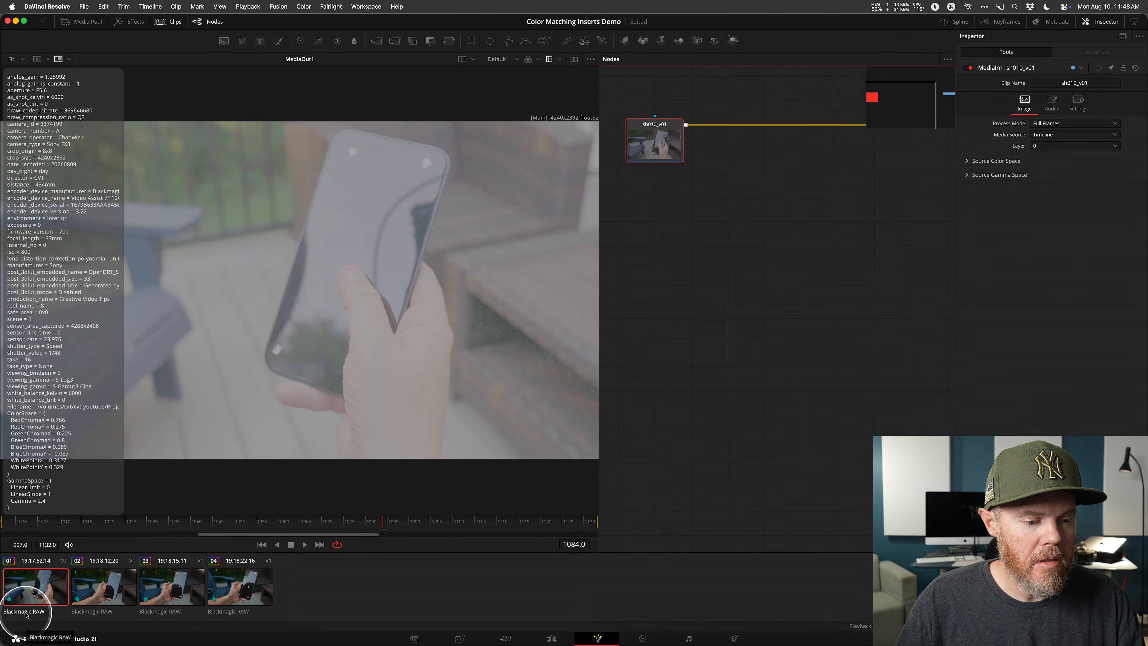
{"action": "double_click", "coordinate": [26, 615]}
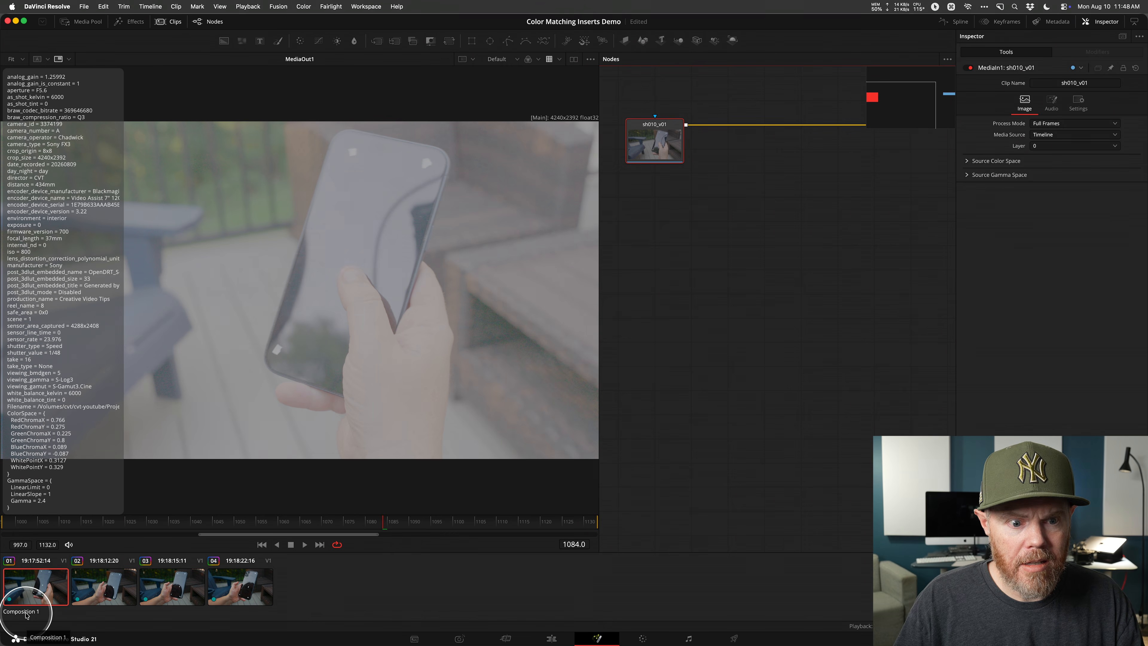
{"action": "double_click", "coordinate": [27, 615]}
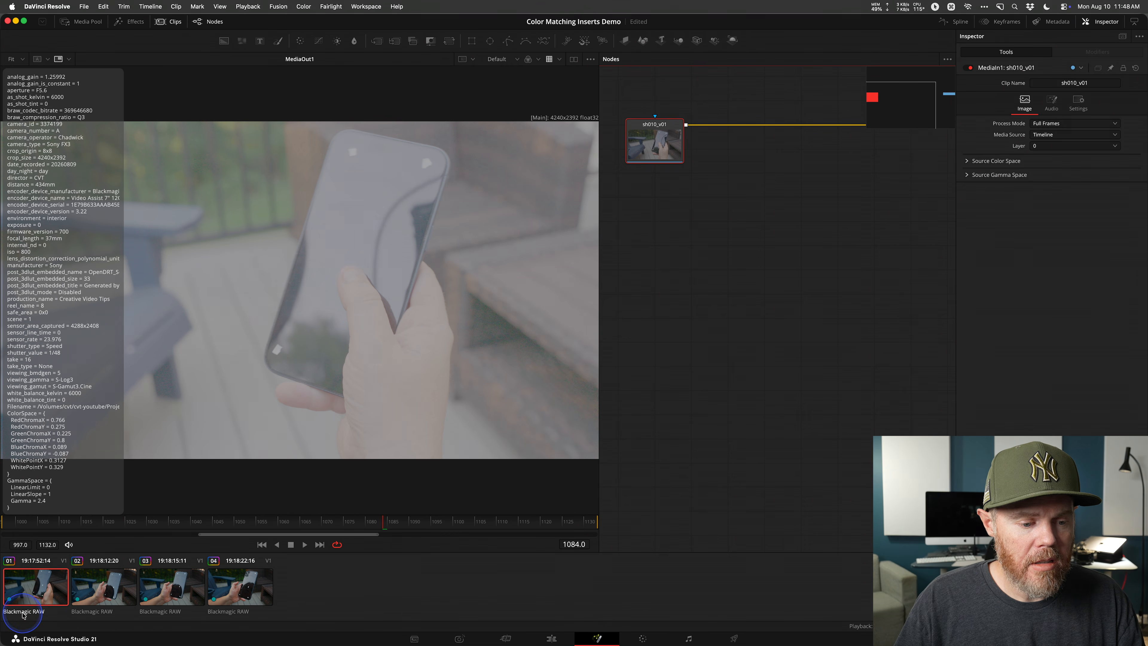
{"action": "double_click", "coordinate": [24, 613]}
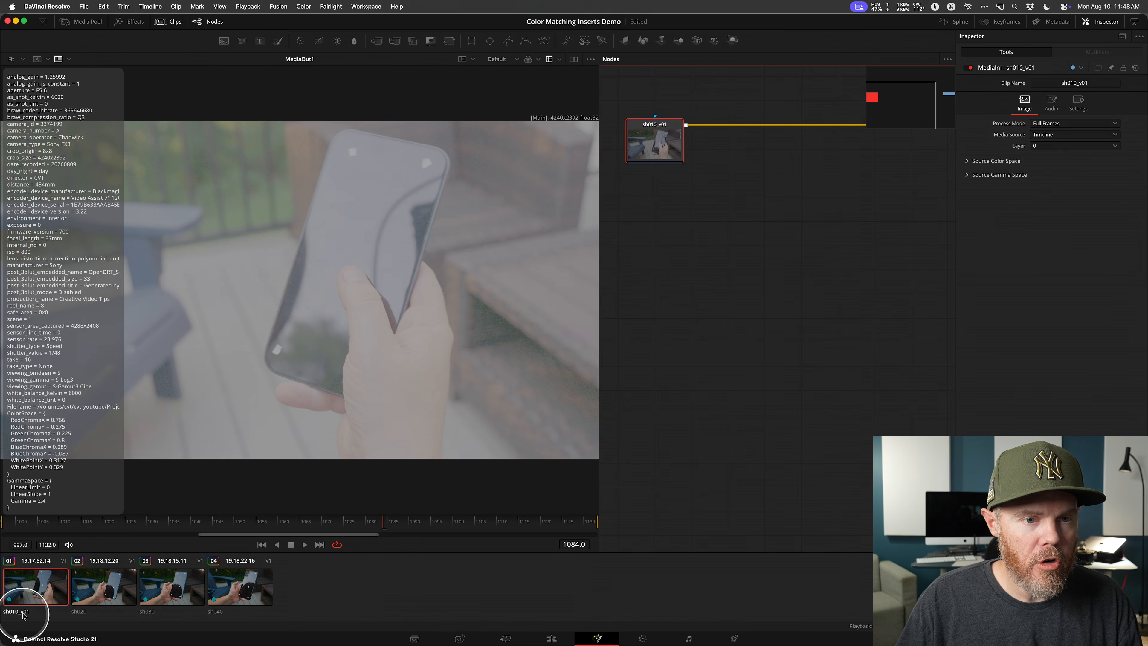
Hide the clip thumbnails and the viewer's metadata overlay, and arrange the sh010_v01 input node above MediaOut1 in a vertical flow.
{"action": "left_click", "coordinate": [174, 22]}
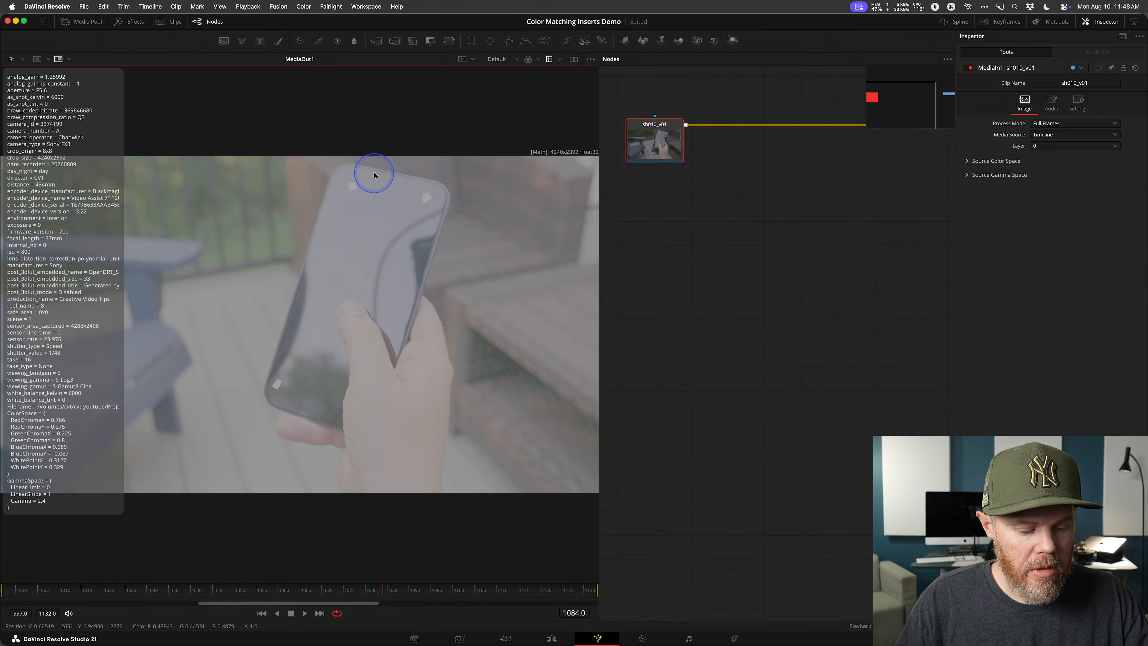
{"action": "key", "text": "v"}
{"action": "left_click_drag", "start_coordinate": [836, 239], "coordinate": [760, 302]}
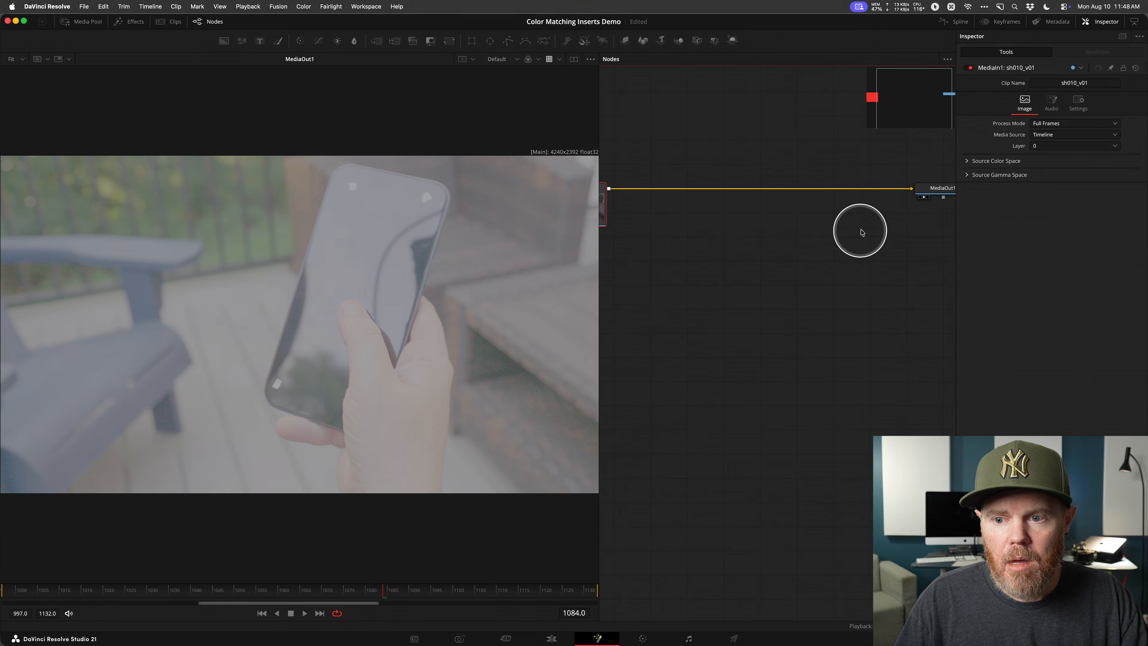
{"action": "left_click_drag", "start_coordinate": [926, 189], "coordinate": [723, 354]}
{"action": "left_click_drag", "start_coordinate": [683, 262], "coordinate": [845, 256]}
{"action": "left_click_drag", "start_coordinate": [803, 195], "coordinate": [899, 185]}
Add a Cineon Log node after sh010_v01, set to Sony S-Log with S-Log3, and show it in the viewer.
{"action": "key", "text": "shift+space"}
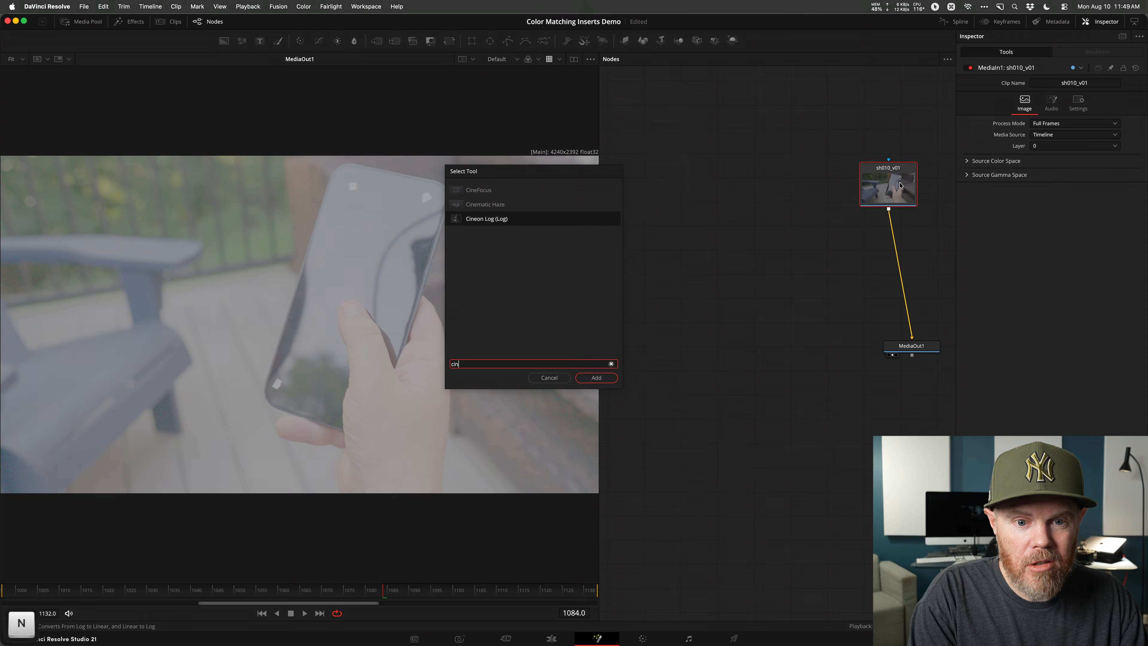
{"action": "key", "text": "Return"}
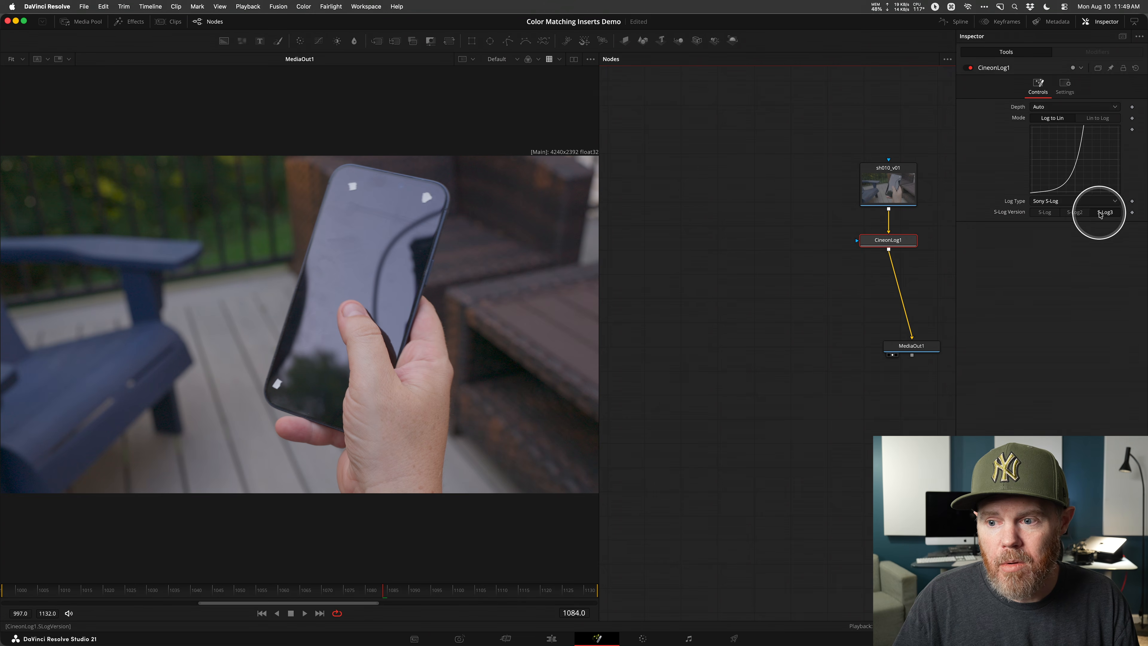
{"action": "left_click_drag", "start_coordinate": [867, 241], "coordinate": [384, 223]}
{"action": "left_click_drag", "start_coordinate": [801, 349], "coordinate": [664, 372]}
Add a Saver node between CineonLog1 and MediaOut1.
{"action": "key", "text": "shift+space"}
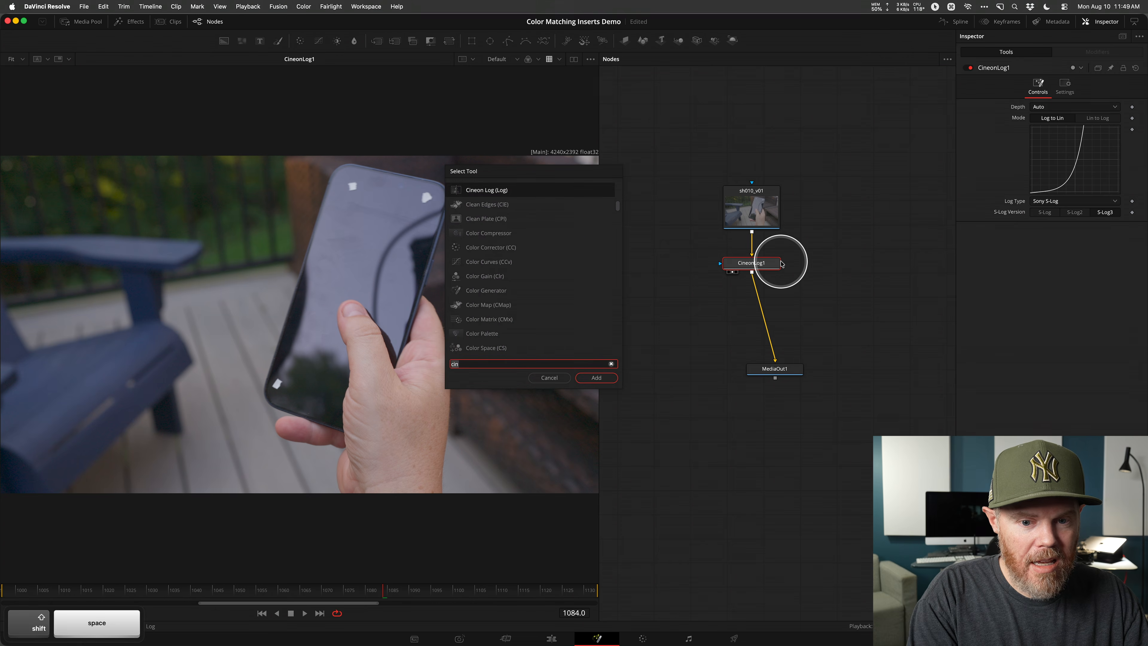
{"action": "type", "text": "saver"}
{"action": "key", "text": "Return"}
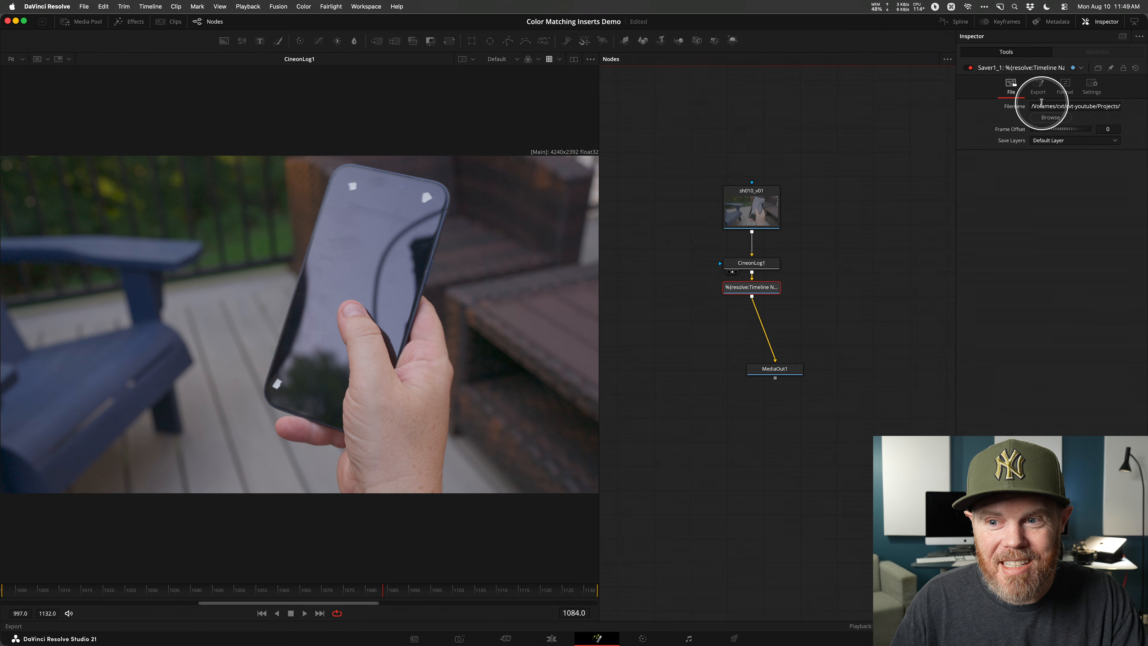
Look back at the full path in TextEdit, and in DaVinci Resolve examine the new Saver's saved presets and default options under its node settings.
{"action": "key", "text": "super+Tab"}
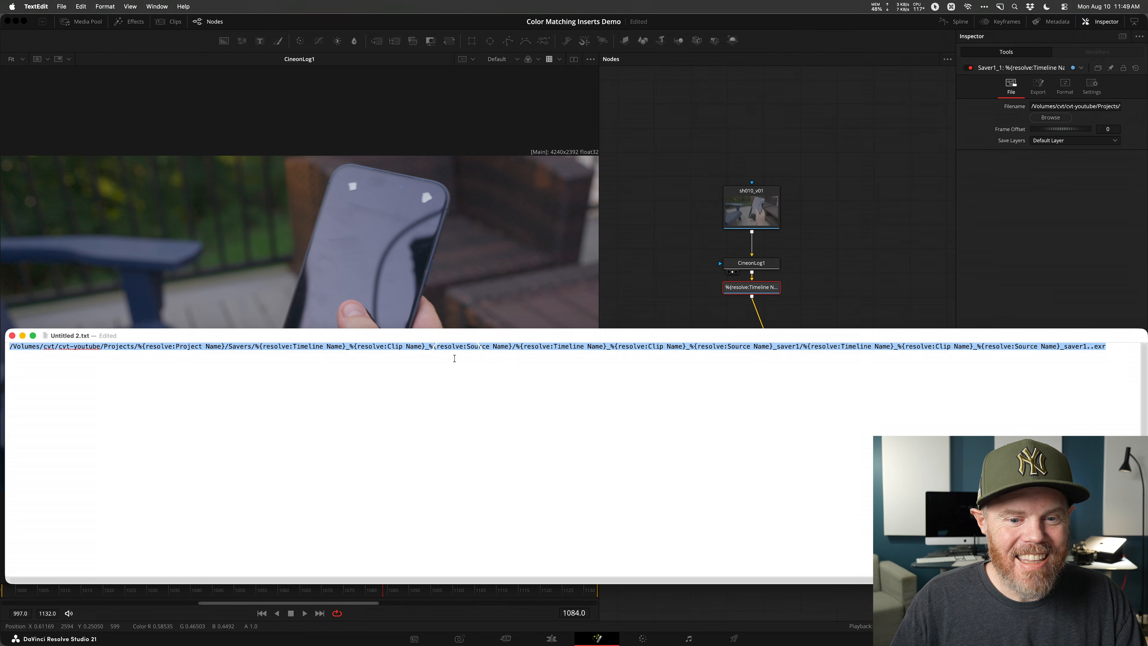
{"action": "left_click", "coordinate": [825, 218]}
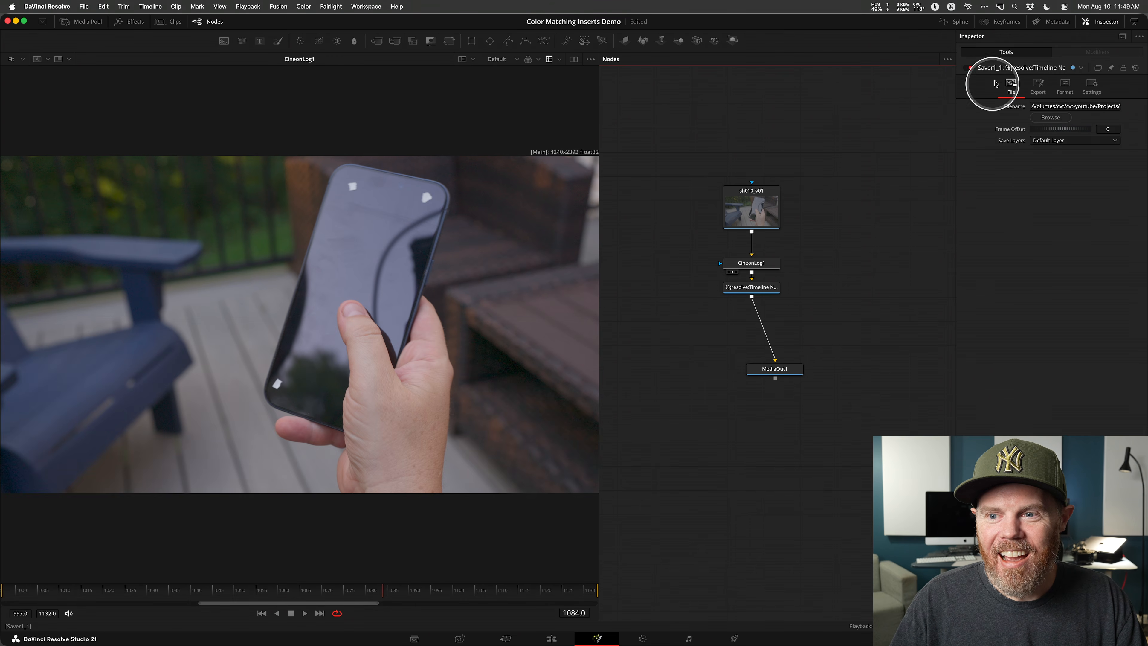
{"action": "right_click", "coordinate": [994, 68]}
{"action": "mouse_move", "coordinate": [1037, 257]}
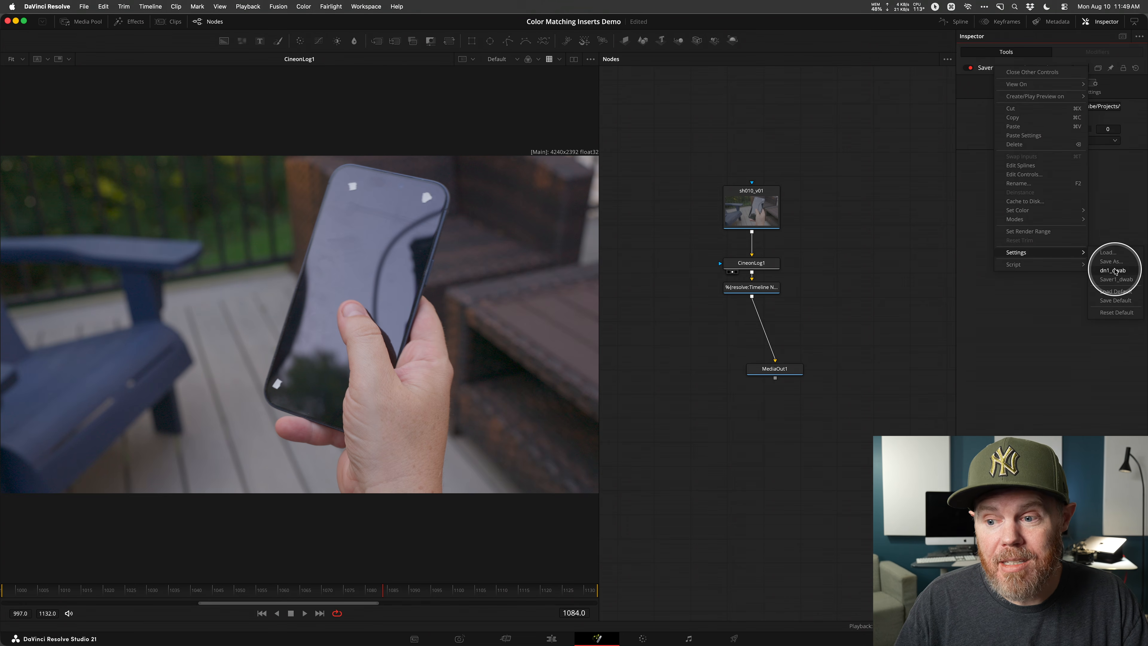
{"action": "left_click", "coordinate": [1041, 313]}
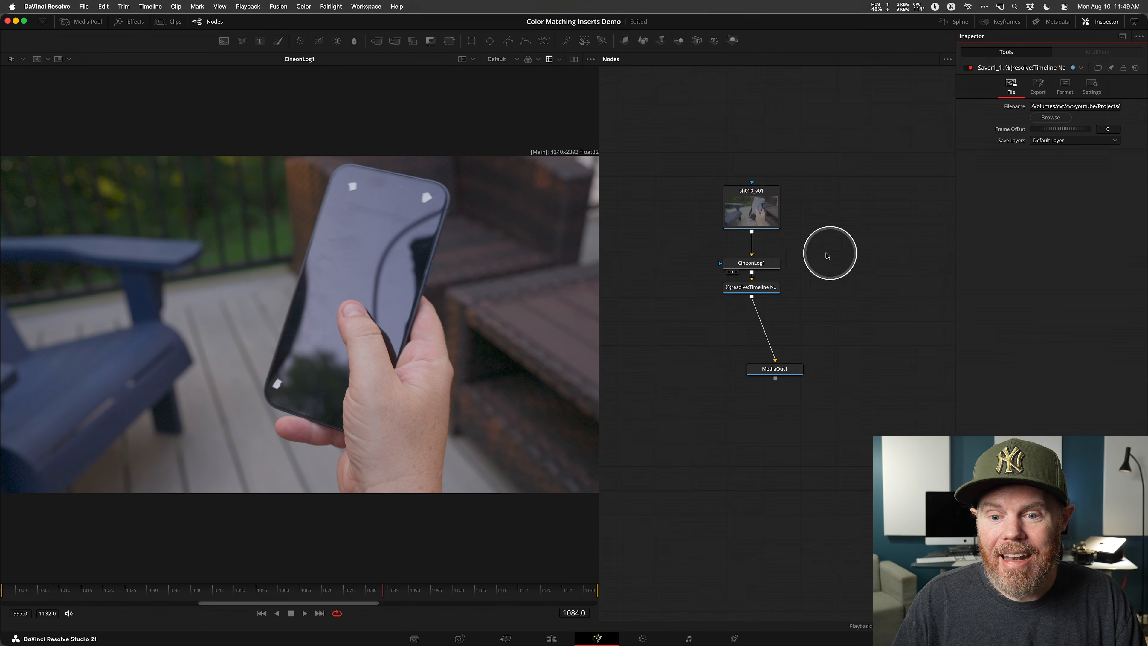
Move the Saver node slightly further below CineonLog1, and render all Savers in the composition.
{"action": "left_click_drag", "start_coordinate": [769, 288], "coordinate": [773, 298]}
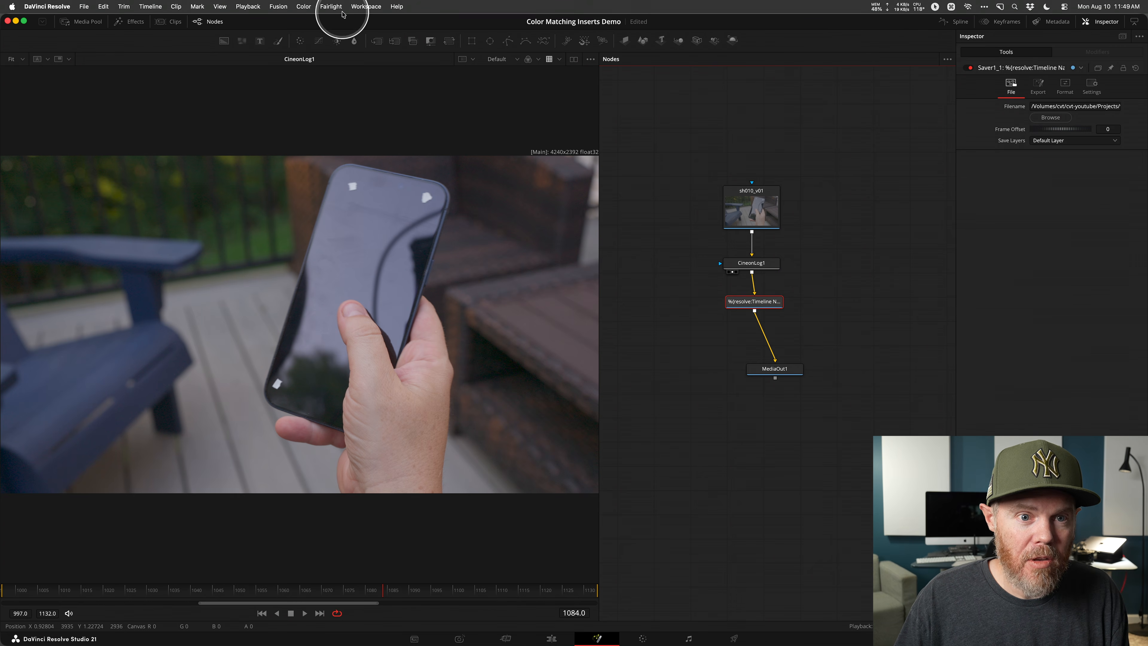
{"action": "left_click", "coordinate": [278, 7]}
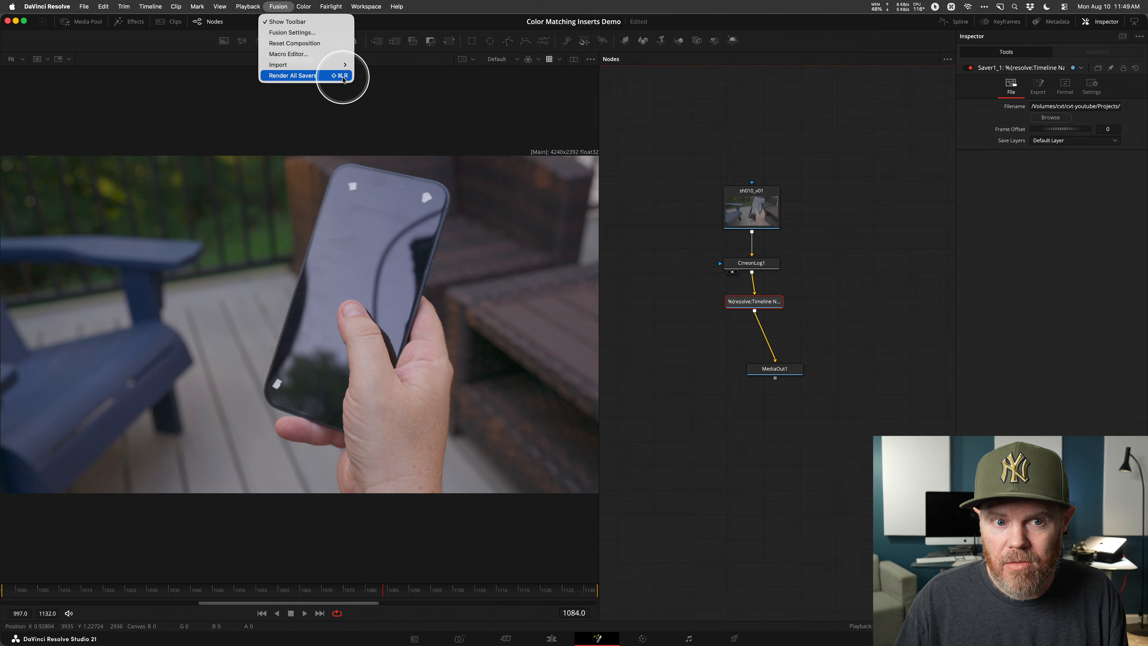
{"action": "left_click", "coordinate": [664, 154]}
{"action": "key", "text": "super+shift+r"}
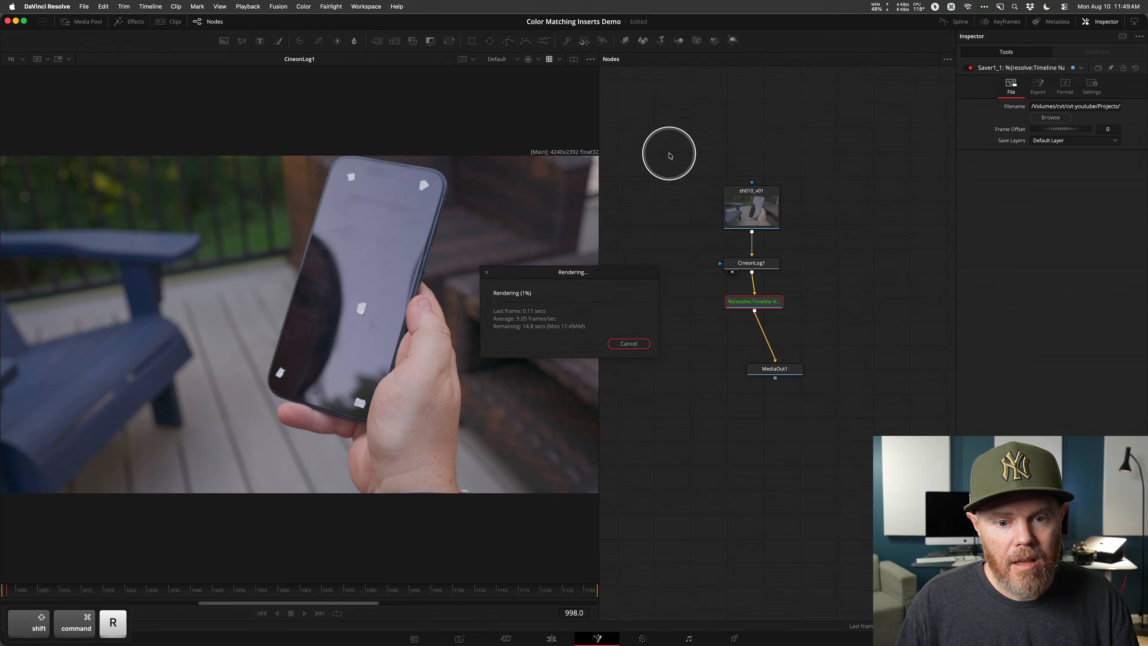
{"action": "key", "text": "super+Tab"}
{"action": "key", "text": "super+Tab"}
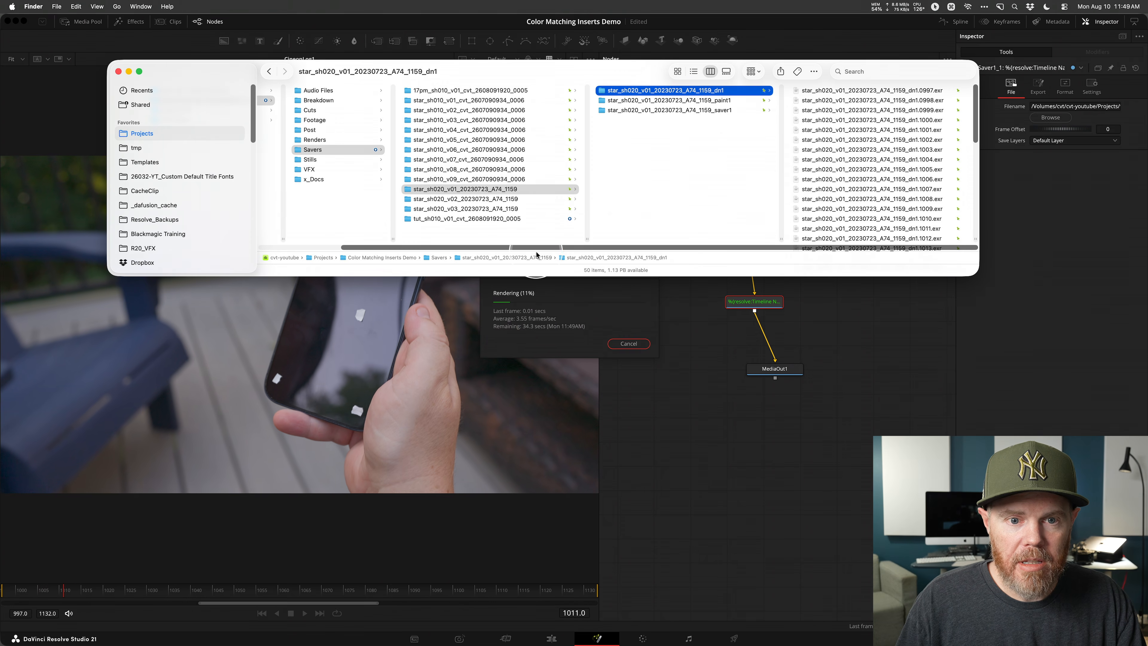
{"action": "left_click_drag", "start_coordinate": [544, 72], "coordinate": [548, 355]}
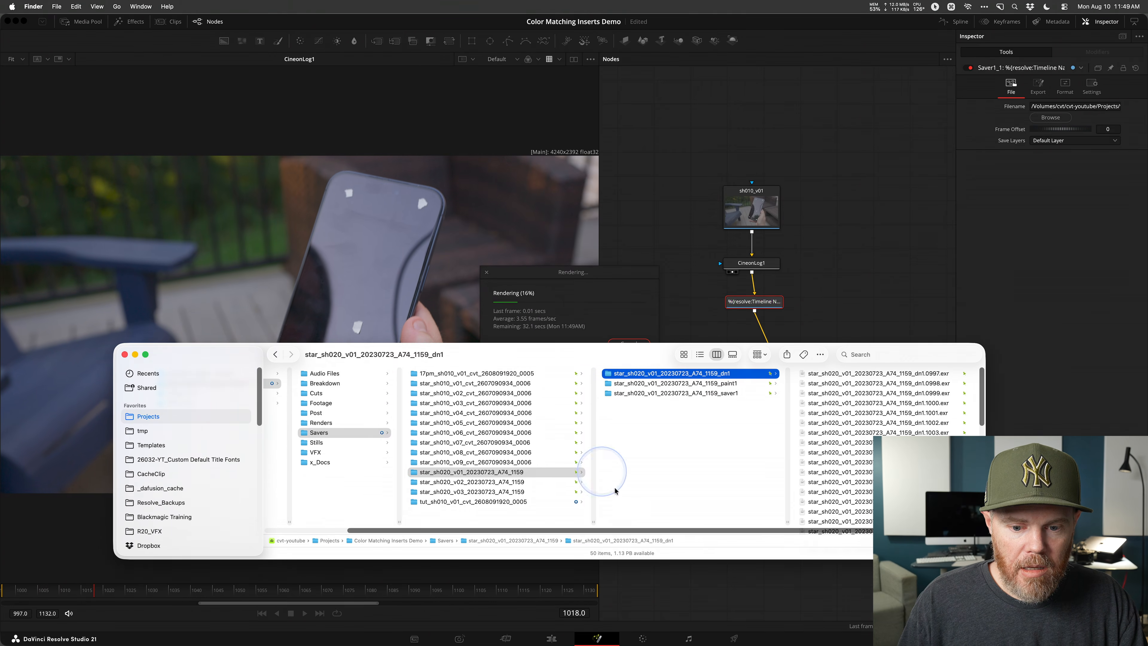
{"action": "left_click_drag", "start_coordinate": [371, 528], "coordinate": [283, 527]}
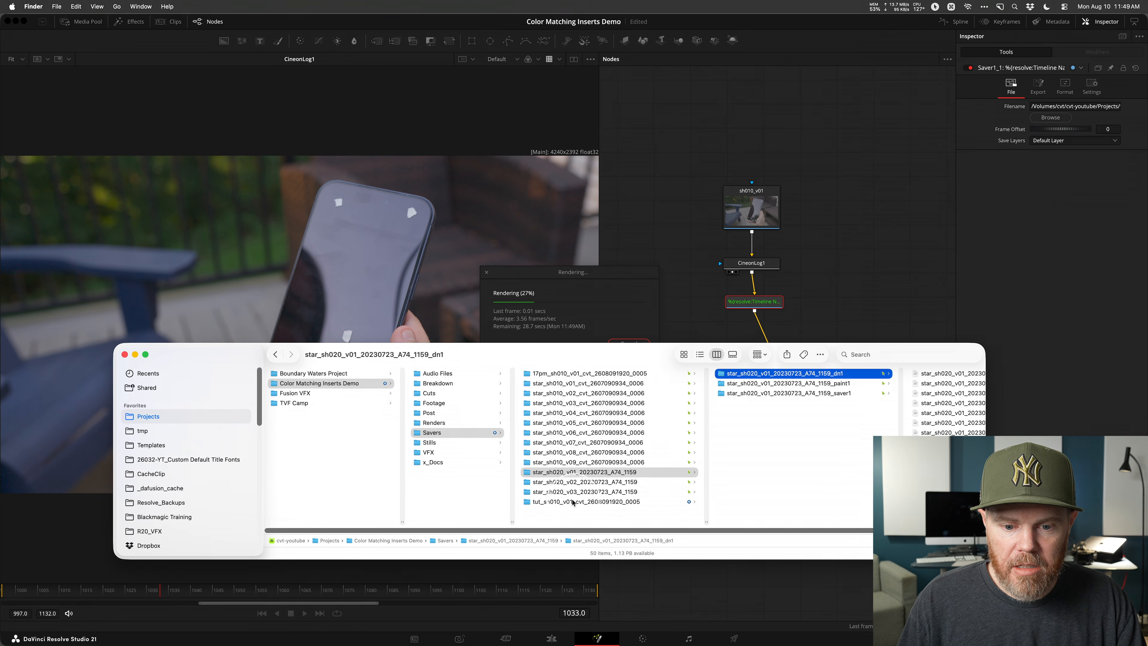
{"action": "left_click", "coordinate": [550, 503]}
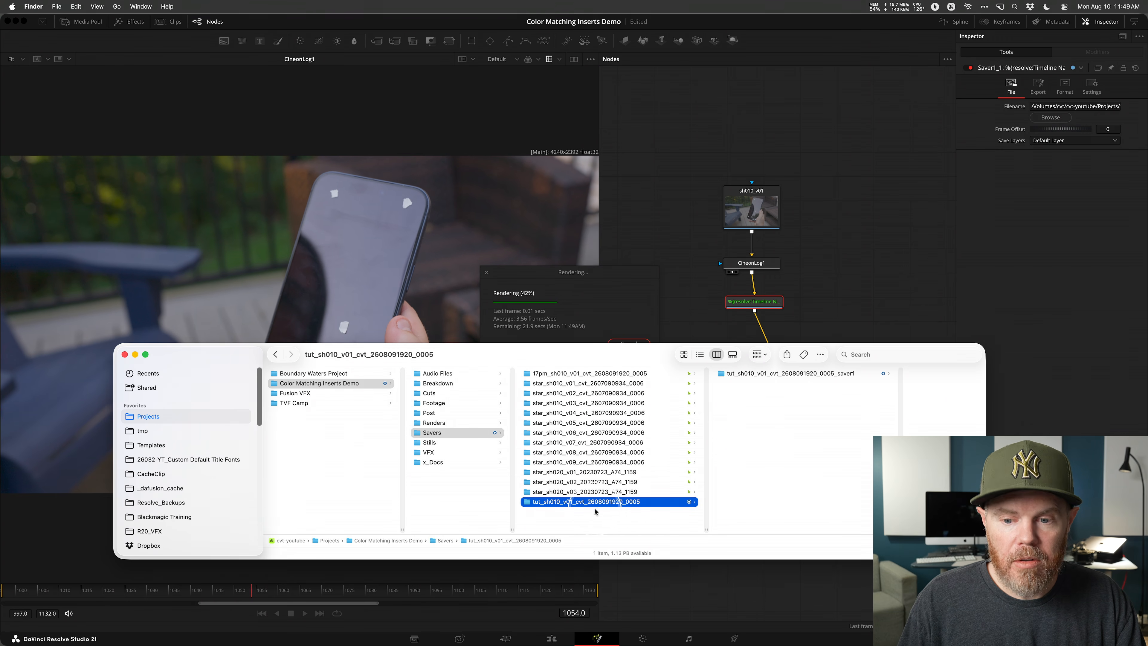
{"action": "left_click", "coordinate": [763, 374]}
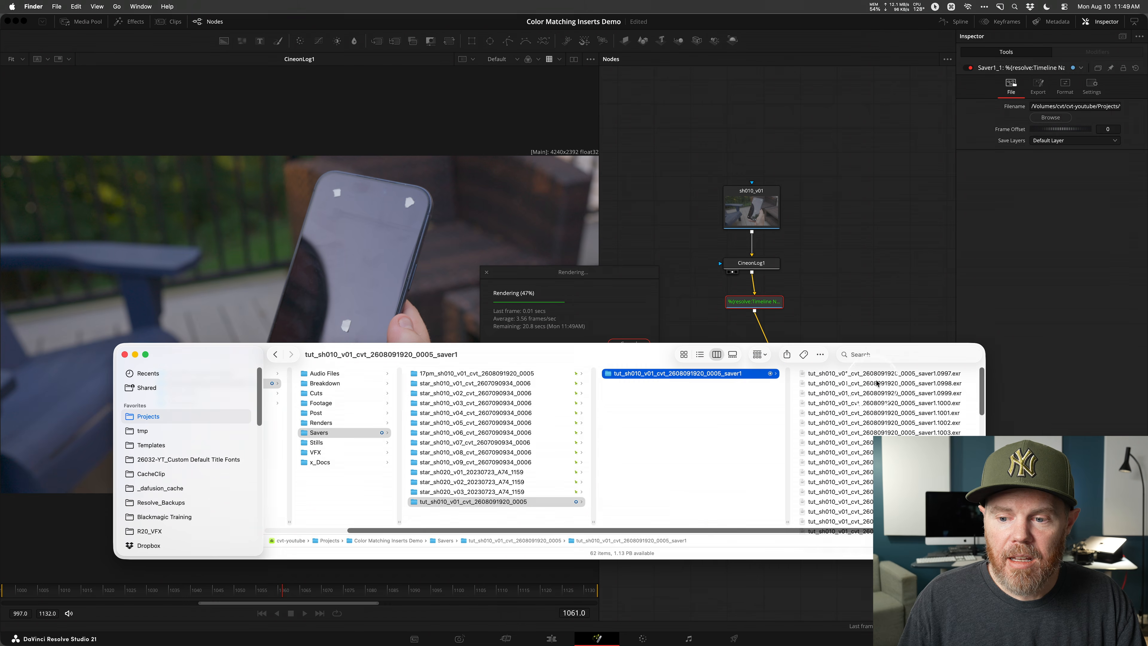
{"action": "left_click_drag", "start_coordinate": [894, 340], "coordinate": [831, 60]}
{"action": "scroll", "coordinate": [986, 274], "scroll_direction": "down", "scroll_amount": 10}
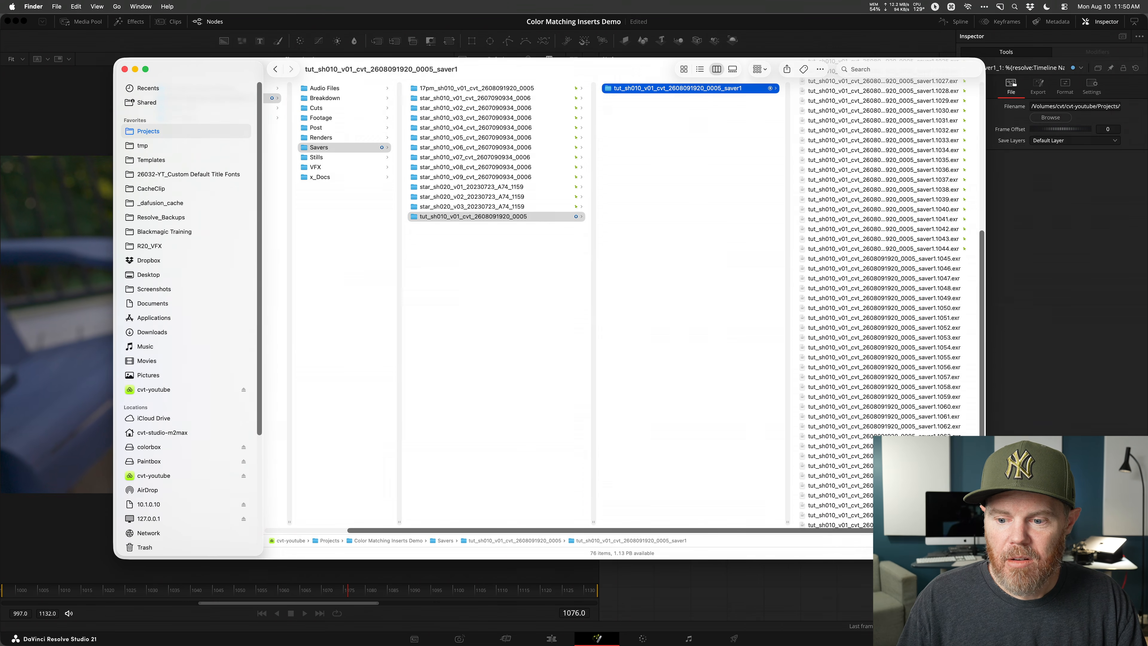
Bring the rendered saver1 sequence folder from Finder into DaVinci Resolve's node graph, and show its media pool entry with a wider Clip Name column.
{"action": "left_click_drag", "start_coordinate": [614, 58], "coordinate": [630, 396]}
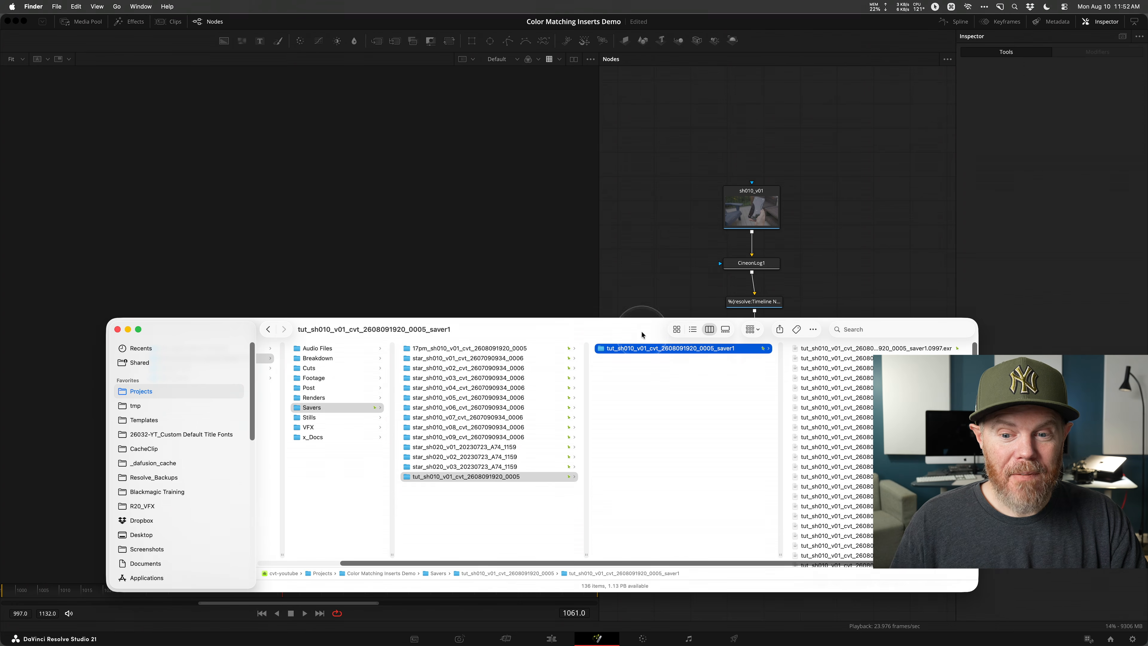
{"action": "left_click_drag", "start_coordinate": [597, 350], "coordinate": [243, 269]}
{"action": "left_click", "coordinate": [852, 226]}
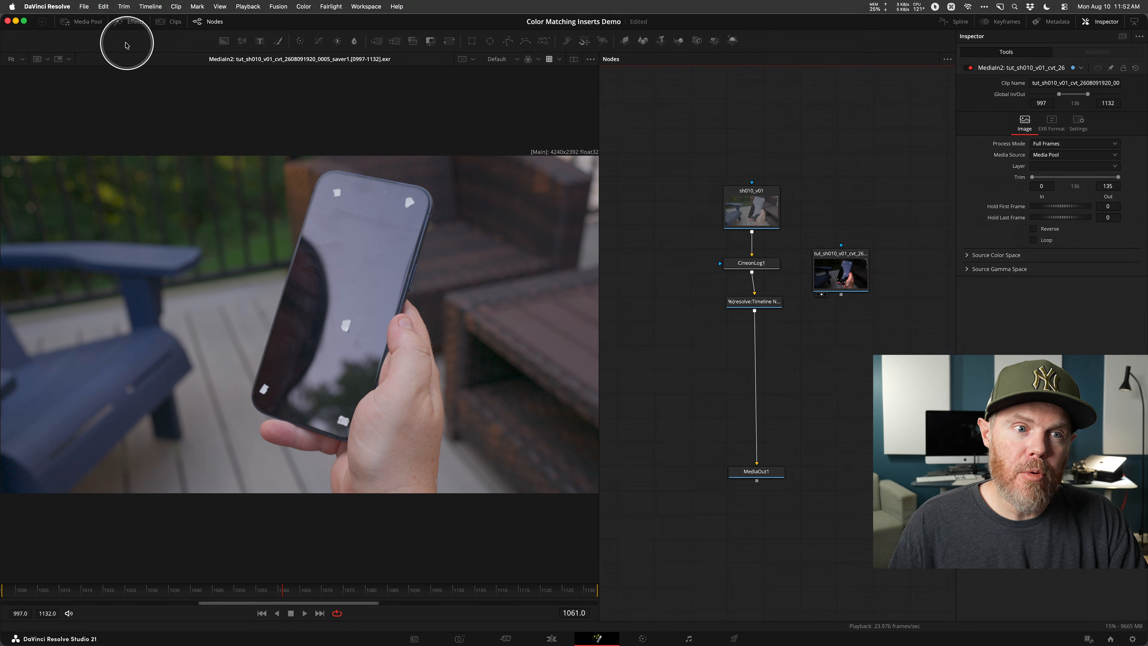
{"action": "left_click", "coordinate": [91, 25]}
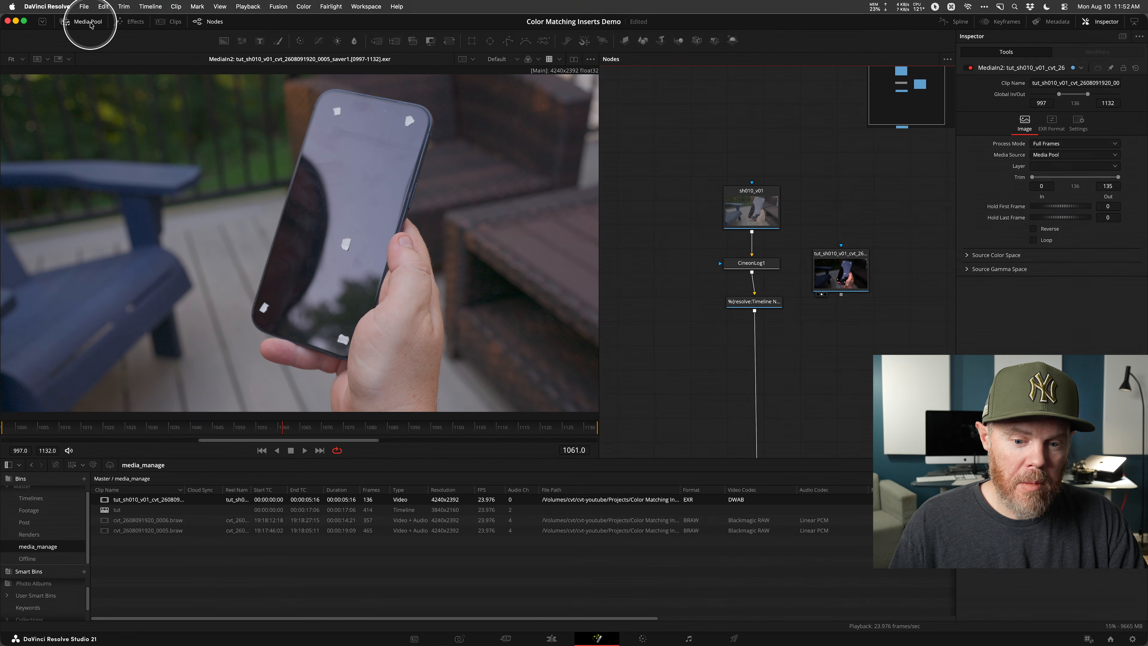
{"action": "left_click_drag", "start_coordinate": [186, 489], "coordinate": [328, 493]}
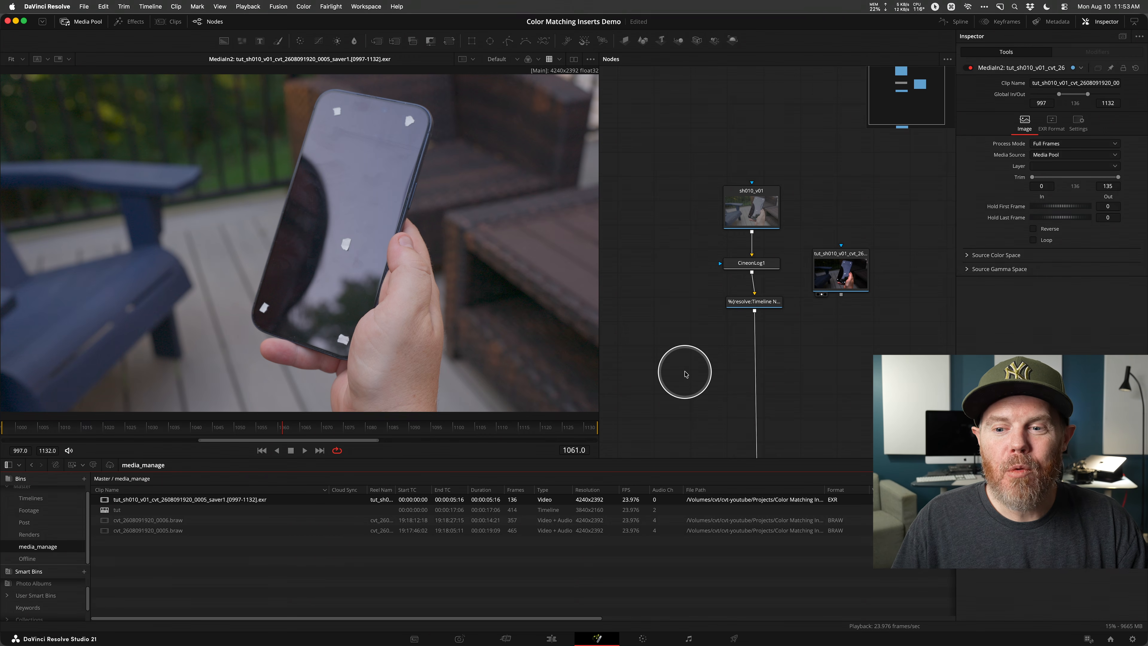
Delete the imported saver1 sequence node from the node graph, and hide the media pool.
{"action": "left_click_drag", "start_coordinate": [820, 215], "coordinate": [878, 384]}
{"action": "key", "text": "Delete"}
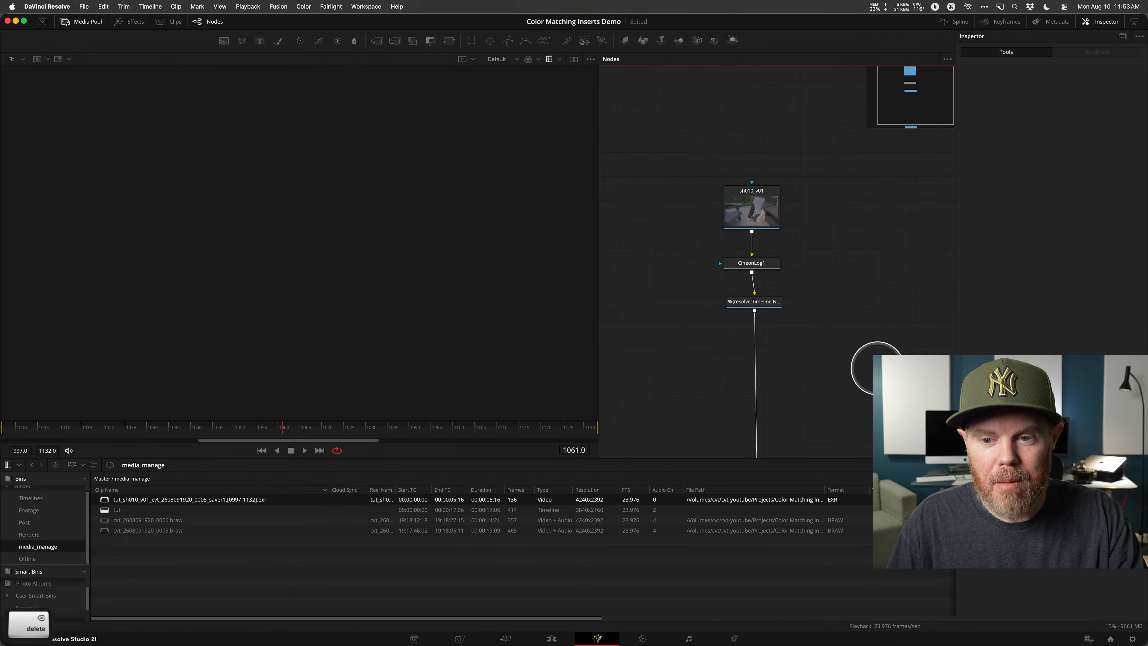
{"action": "left_click_drag", "start_coordinate": [866, 362], "coordinate": [844, 255]}
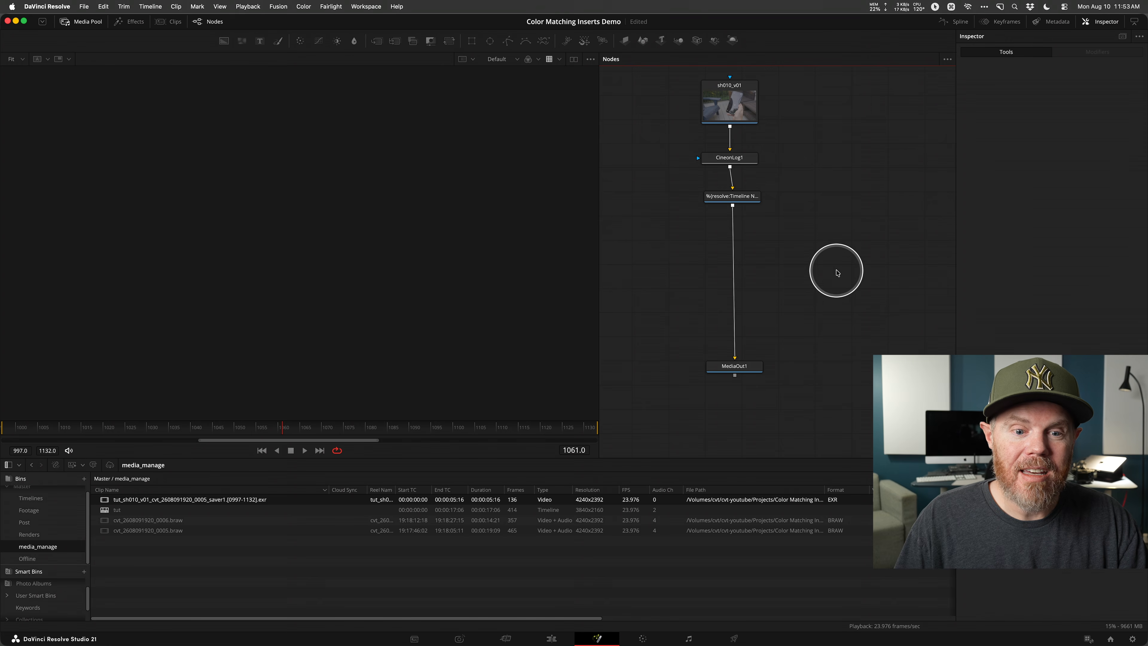
{"action": "left_click", "coordinate": [91, 27]}
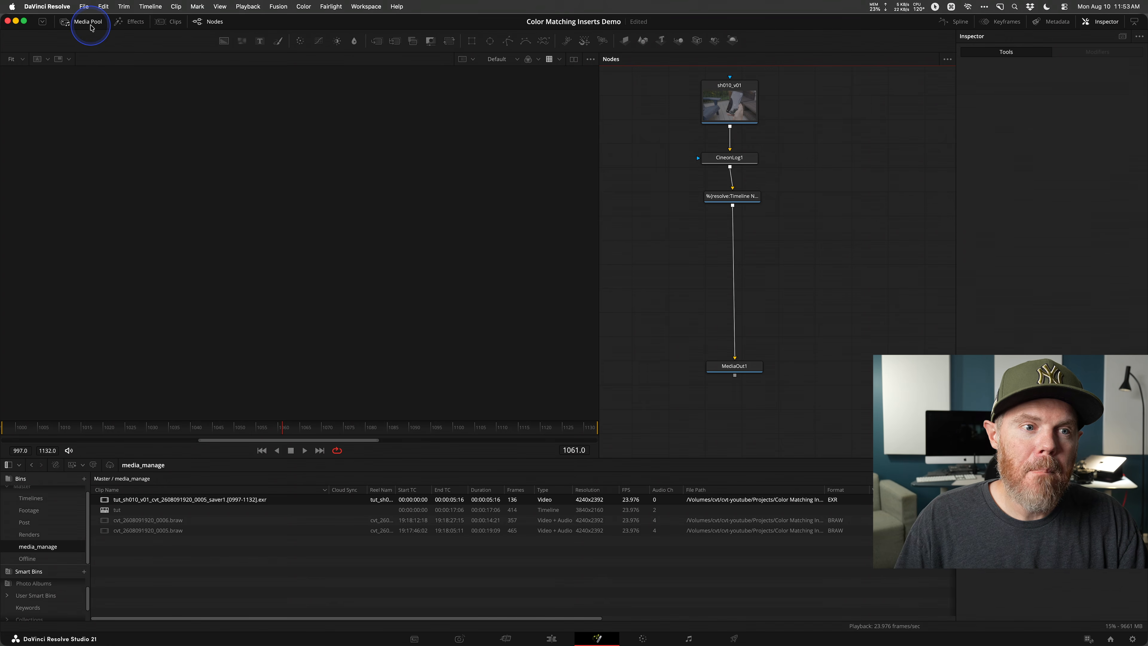
Disconnect the Saver from MediaOut1, and add a Loader node between them.
{"action": "left_click_drag", "start_coordinate": [743, 321], "coordinate": [749, 356]}
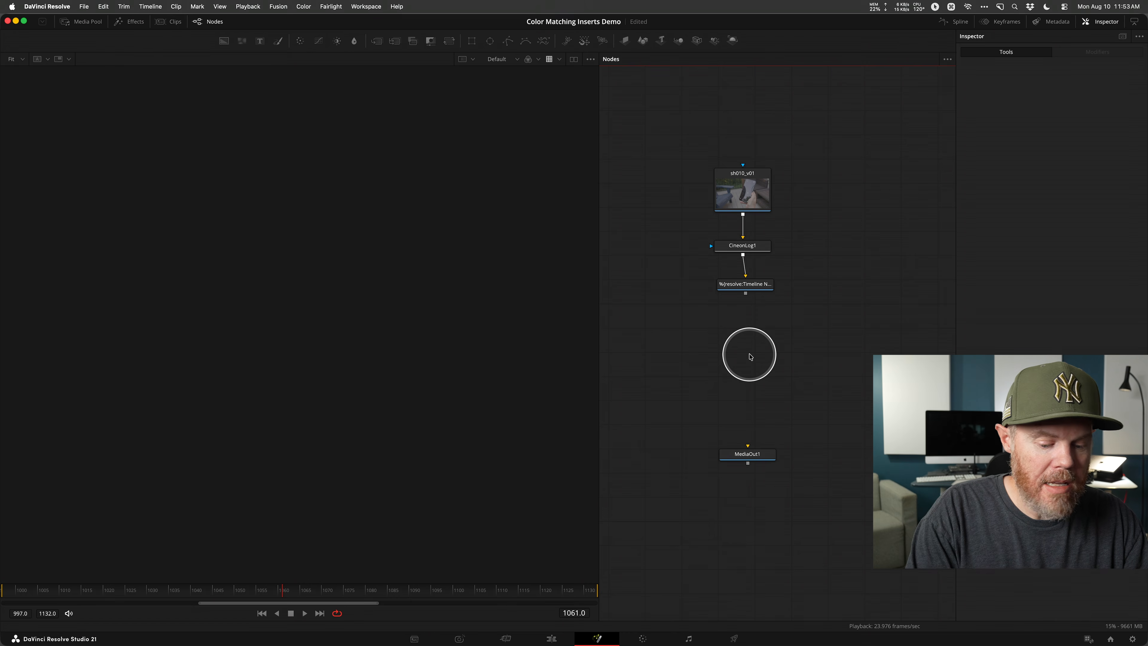
{"action": "key", "text": "shift+space"}
{"action": "type", "text": "loader"}
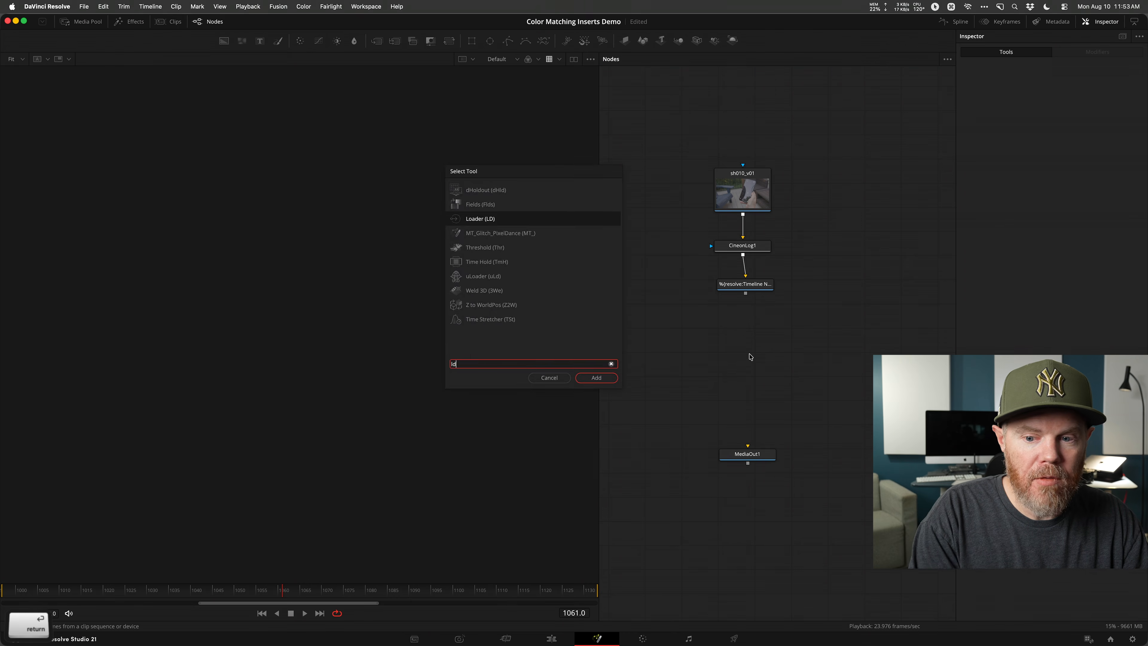
{"action": "key", "text": "Return"}
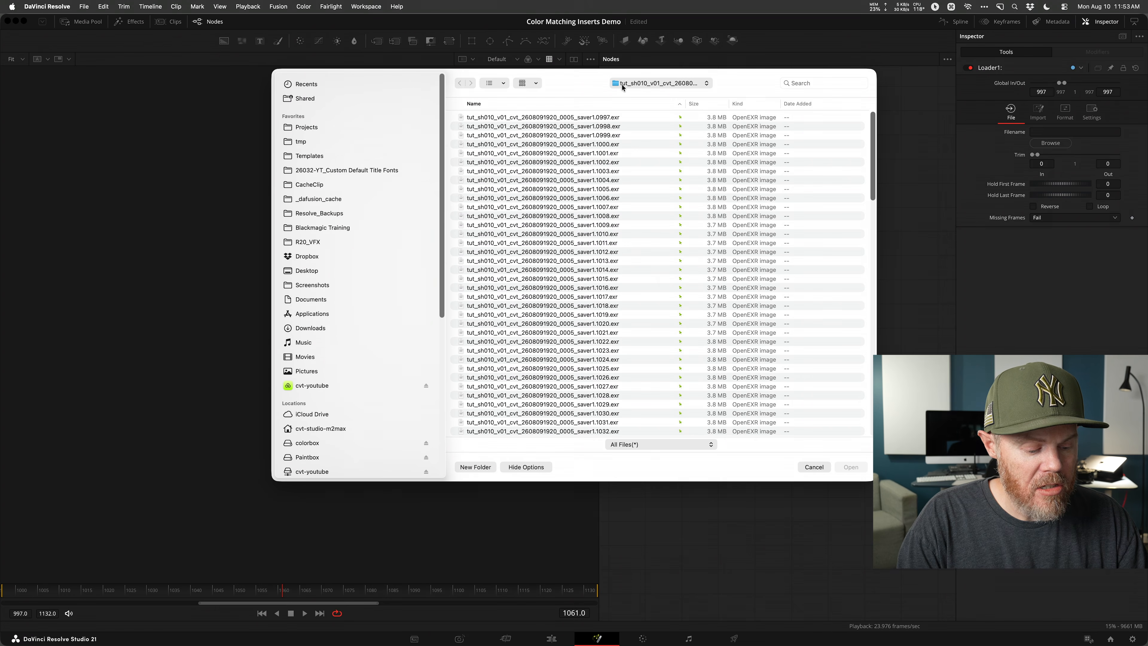
{"action": "key", "text": "super+Up"}
{"action": "key", "text": "super+Up"}
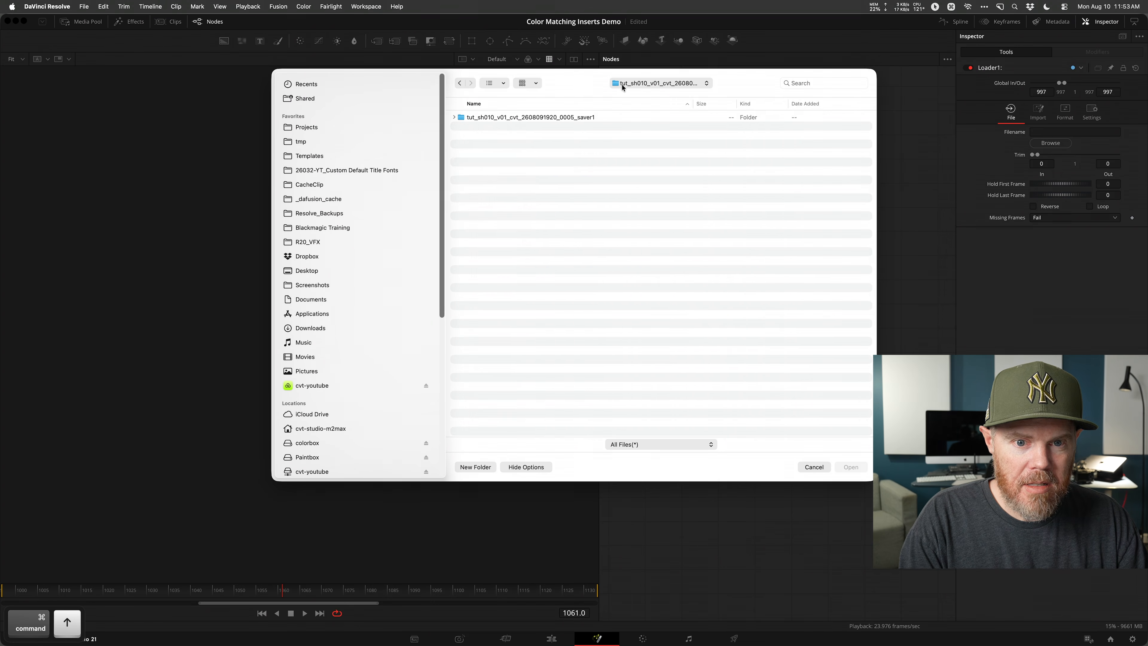
{"action": "key", "text": "Down"}
{"action": "key", "text": "Down"}
{"action": "key", "text": "Down"}
{"action": "key", "text": "Down"}
{"action": "key", "text": "Up"}
{"action": "key", "text": "Up"}
{"action": "key", "text": "Up"}
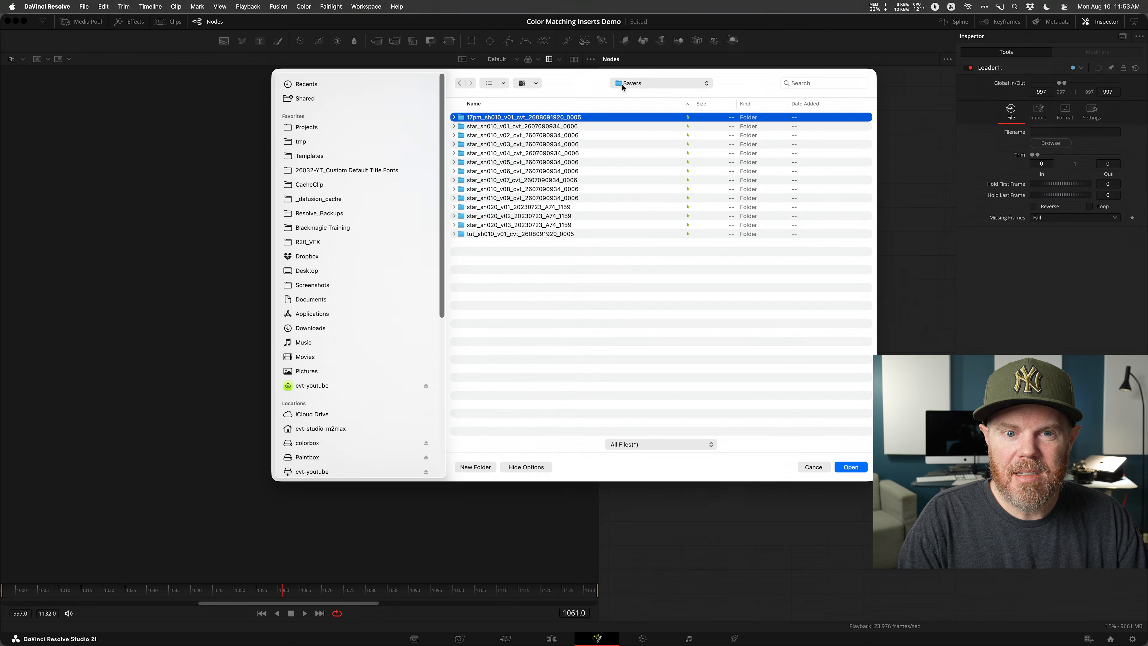
{"action": "key", "text": "Down"}
{"action": "key", "text": "Down"}
{"action": "key", "text": "Down"}
{"action": "key", "text": "Down"}
{"action": "key", "text": "Down"}
{"action": "key", "text": "Down"}
{"action": "key", "text": "Down"}
{"action": "key", "text": "Down"}
{"action": "key", "text": "Down"}
{"action": "key", "text": "Down"}
{"action": "key", "text": "Down"}
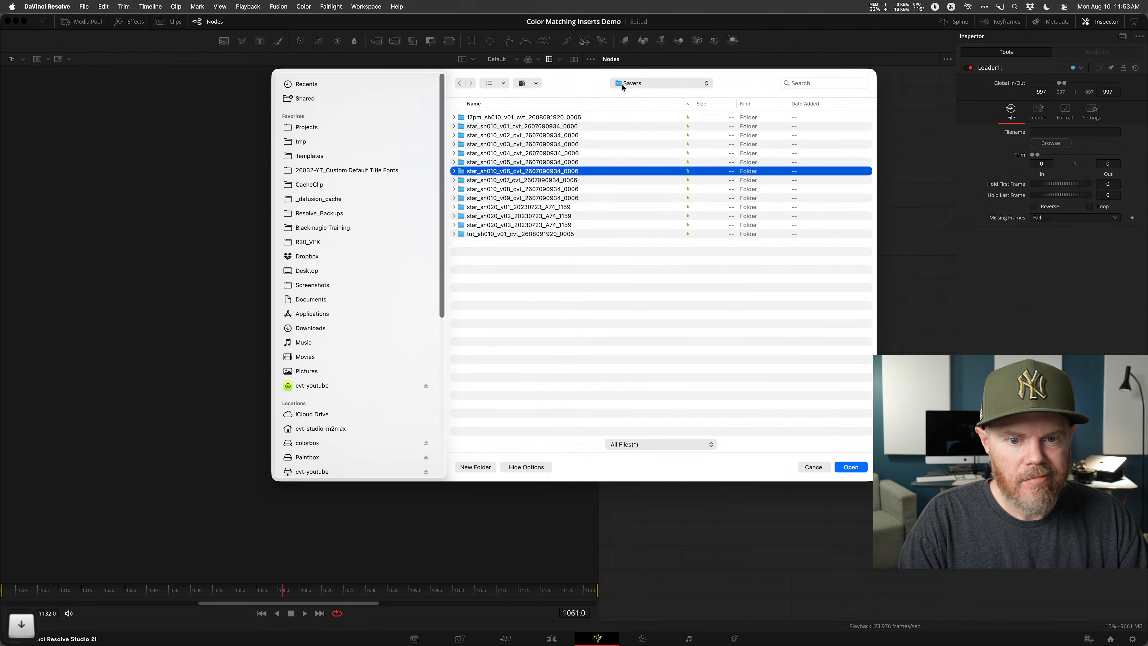
{"action": "key", "text": "Down"}
{"action": "key", "text": "Down"}
{"action": "key", "text": "super+Down"}
{"action": "key", "text": "Down"}
{"action": "key", "text": "super+Down"}
{"action": "key", "text": "Down"}
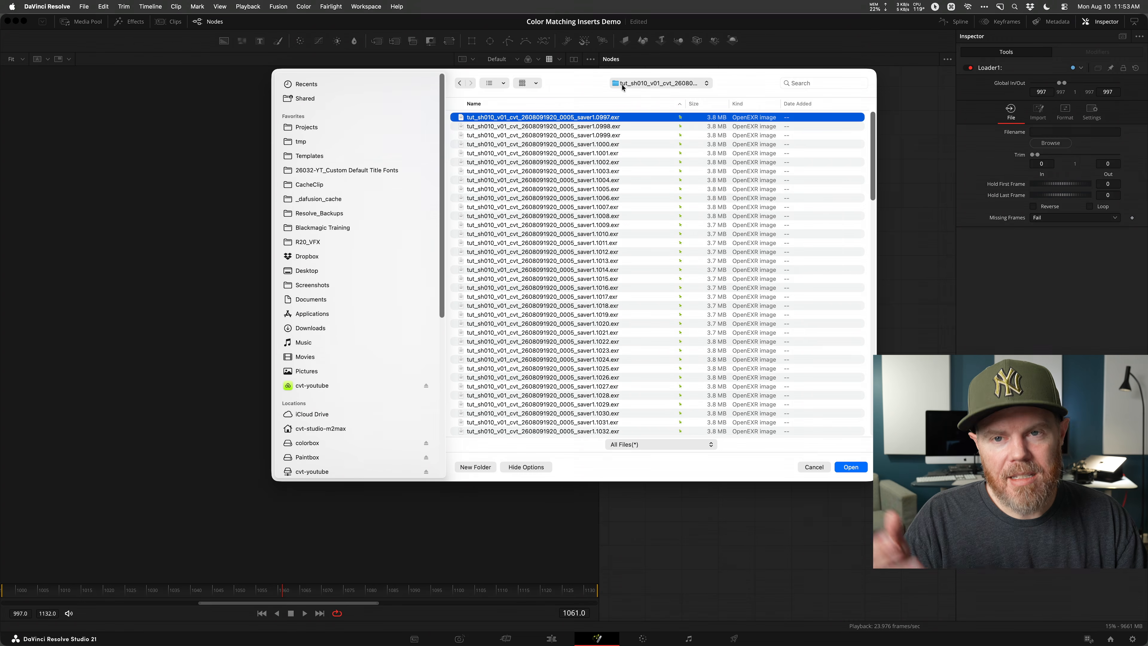
{"action": "key", "text": "Return"}
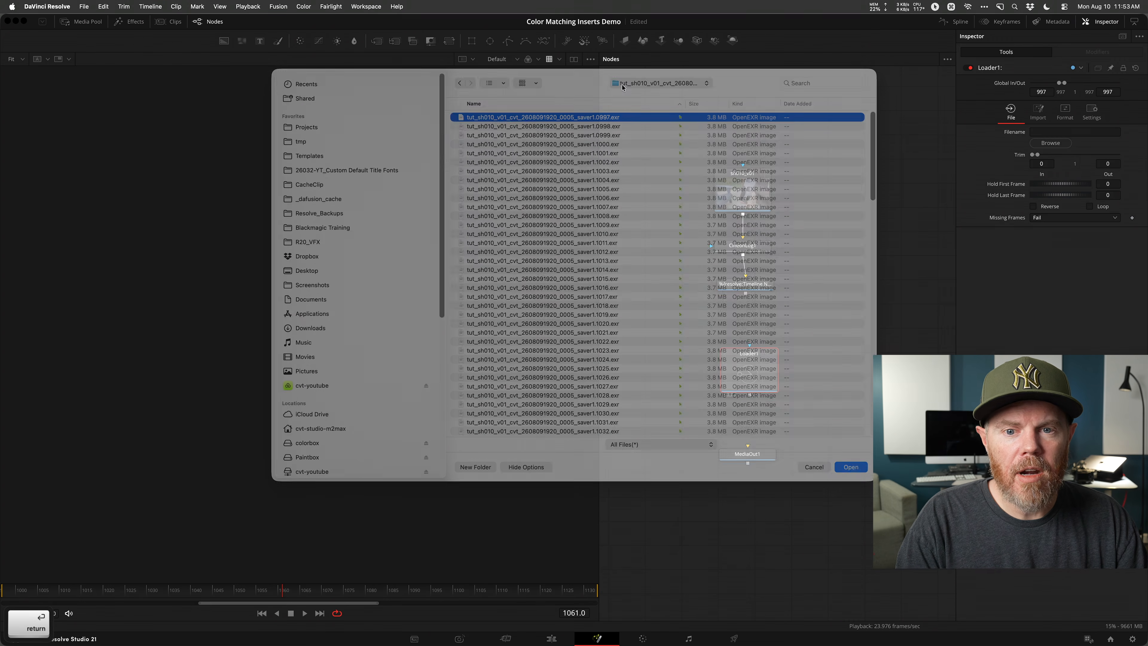
{"action": "key", "text": "1"}
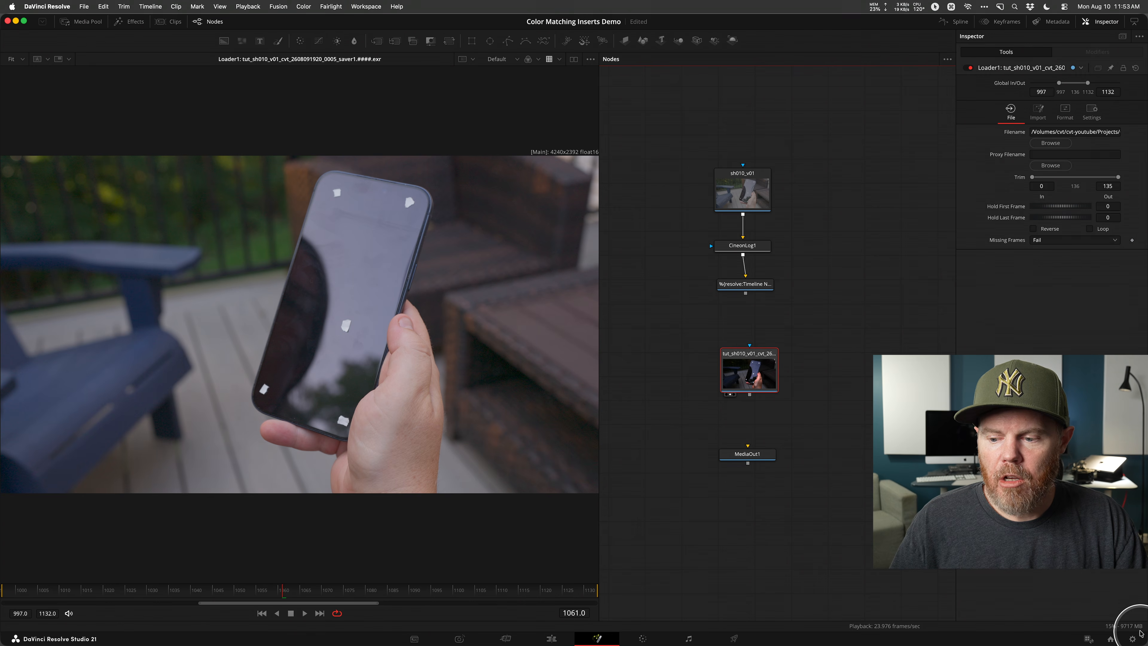
Play back the Loader's rendered sequence in the viewer, and stop playback.
{"action": "key", "text": "ctrl"}
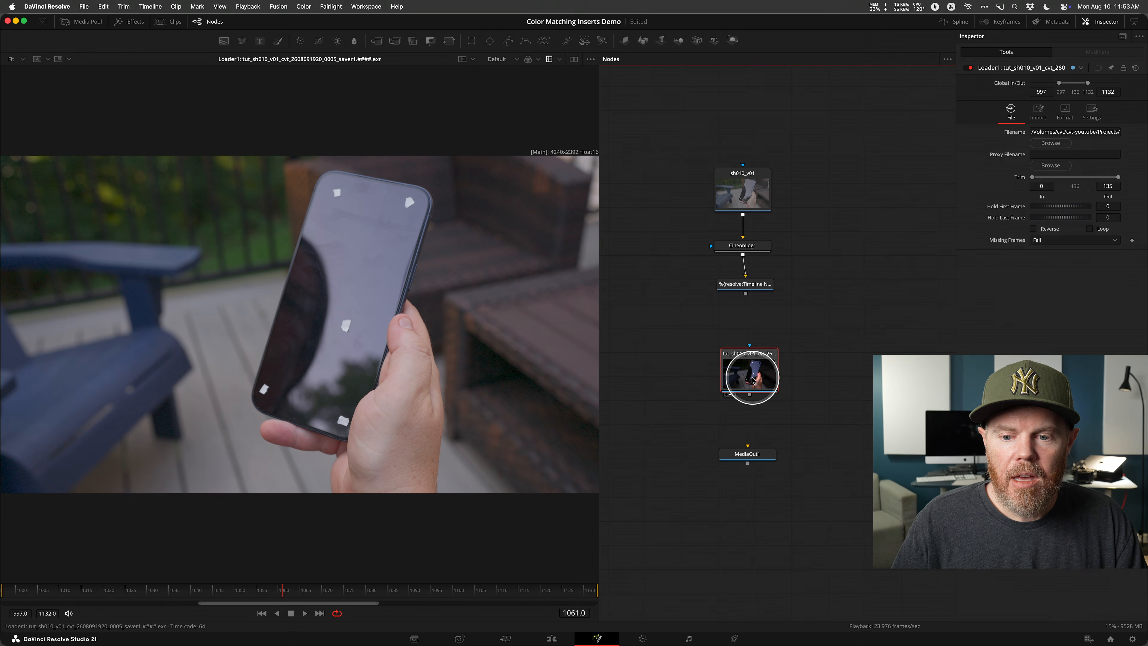
{"action": "key", "text": "space"}
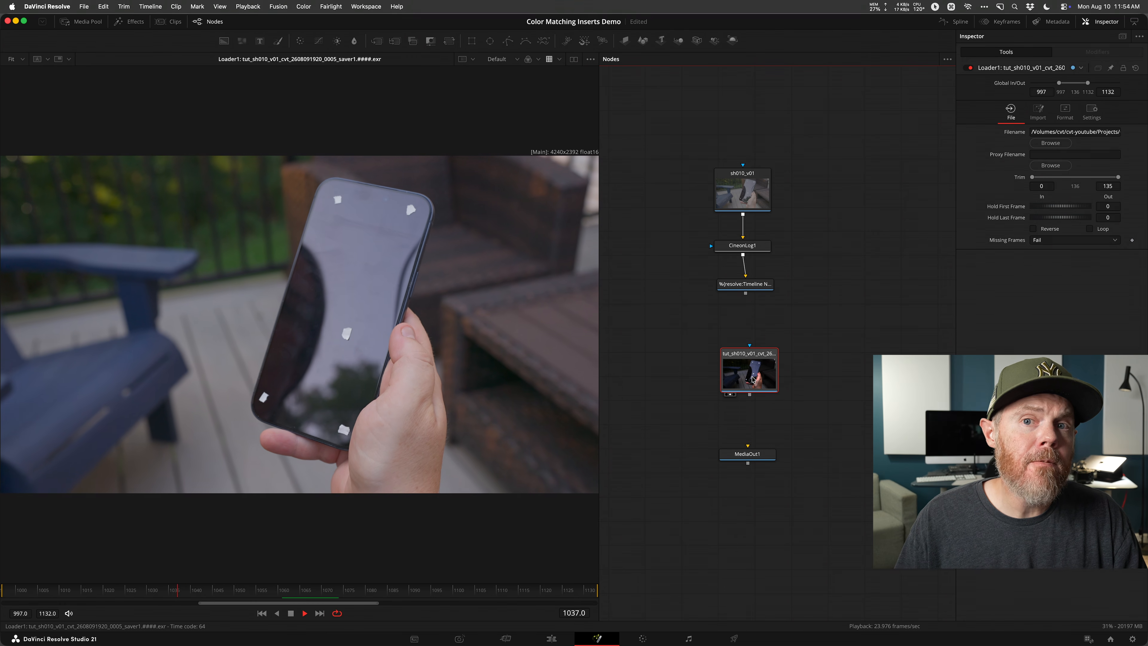
{"action": "key", "text": "space"}
{"action": "left_click", "coordinate": [753, 379]}
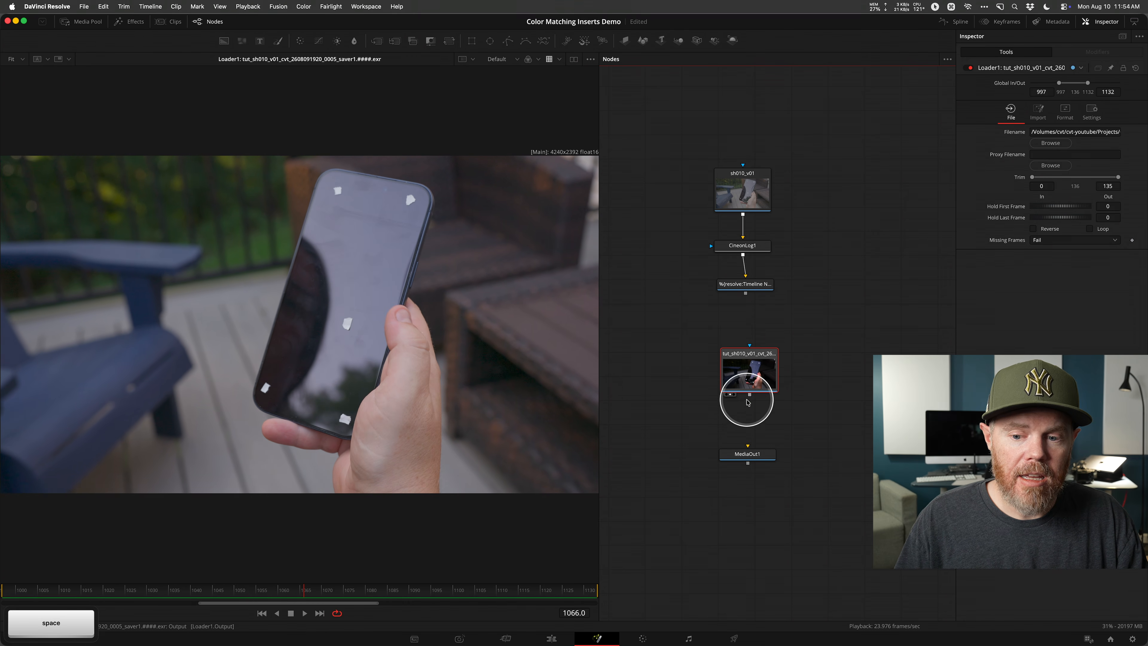